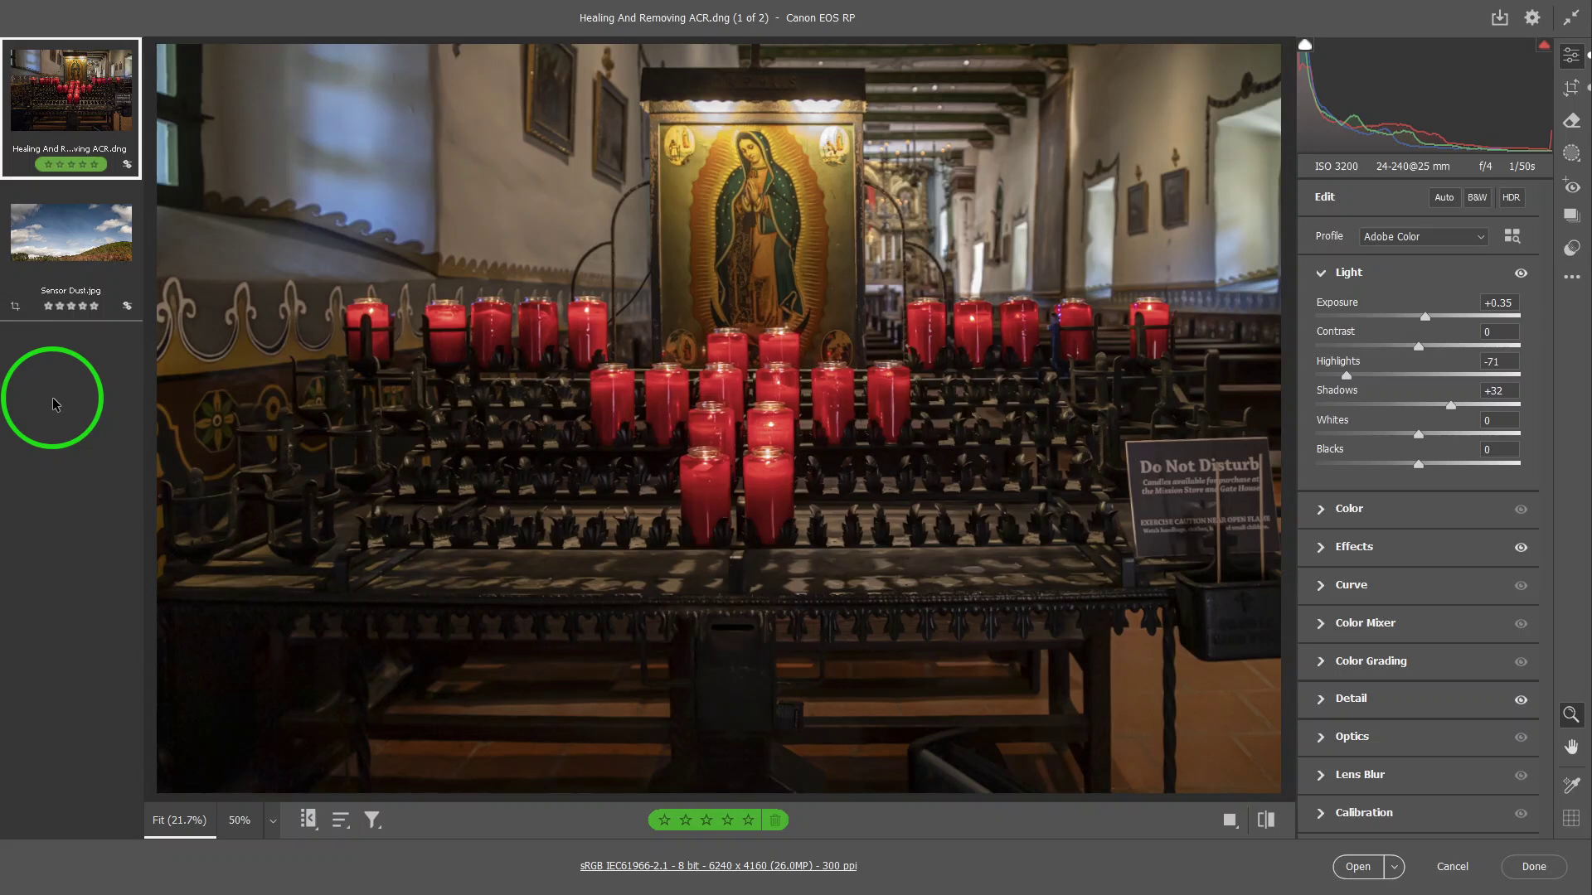
Step: Open the Remove panel for the candle photo, showing Size 4, Feather 60 and Opacity 100
{"action": "left_click", "coordinate": [1571, 123]}
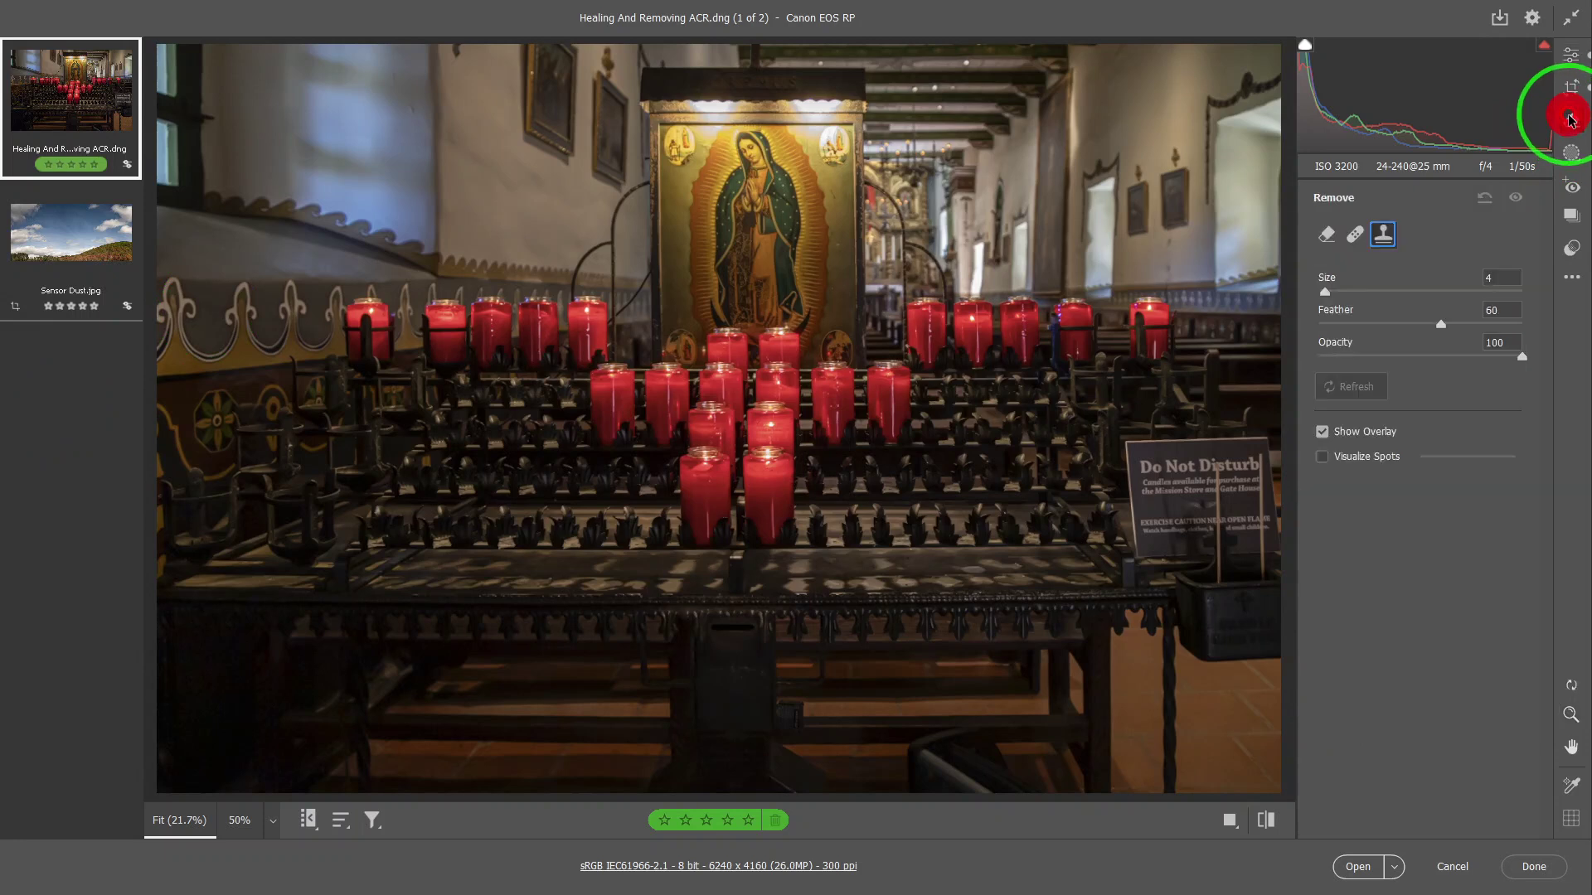
Step: Preview the Remove, Heal and Clone modes, then return to generative Remove with Use Generative AI on
{"action": "left_click", "coordinate": [1327, 236]}
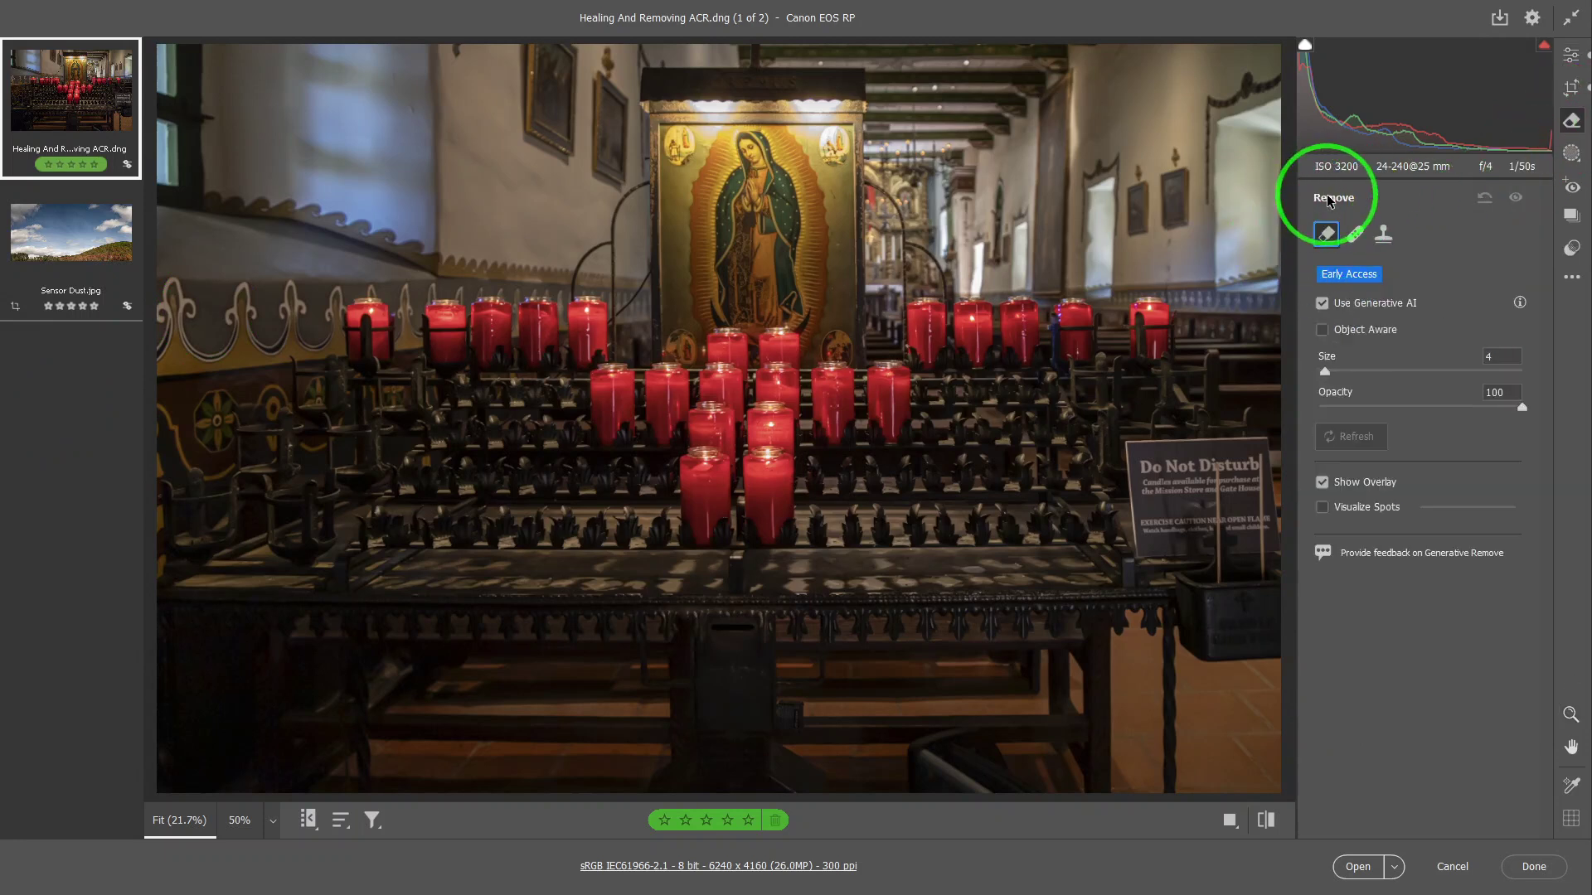
{"action": "left_click", "coordinate": [1354, 239]}
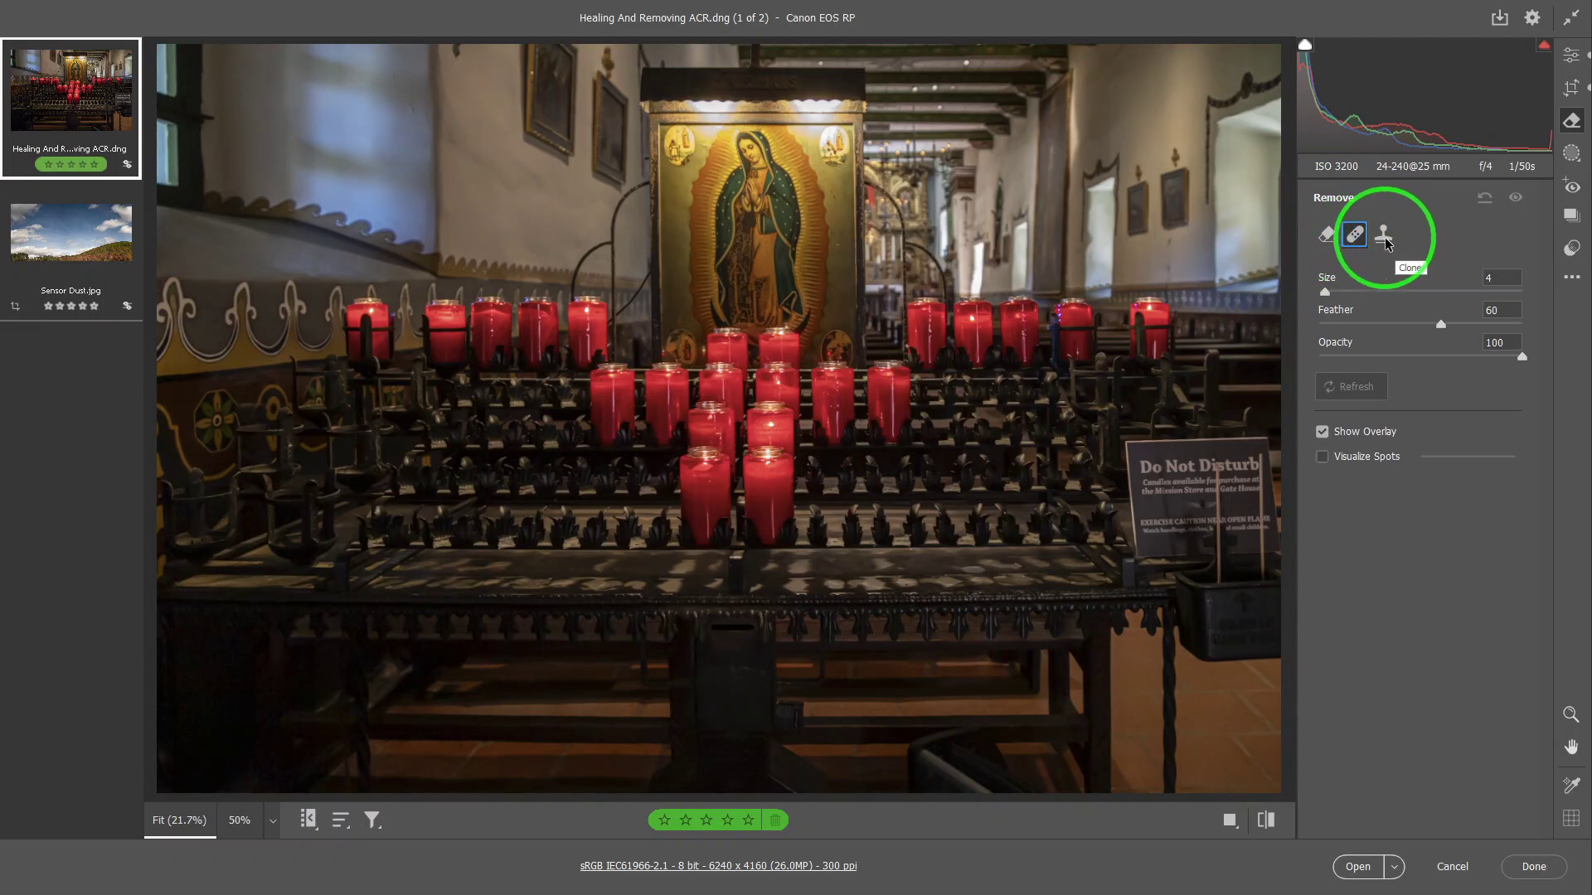
{"action": "left_click", "coordinate": [1385, 239]}
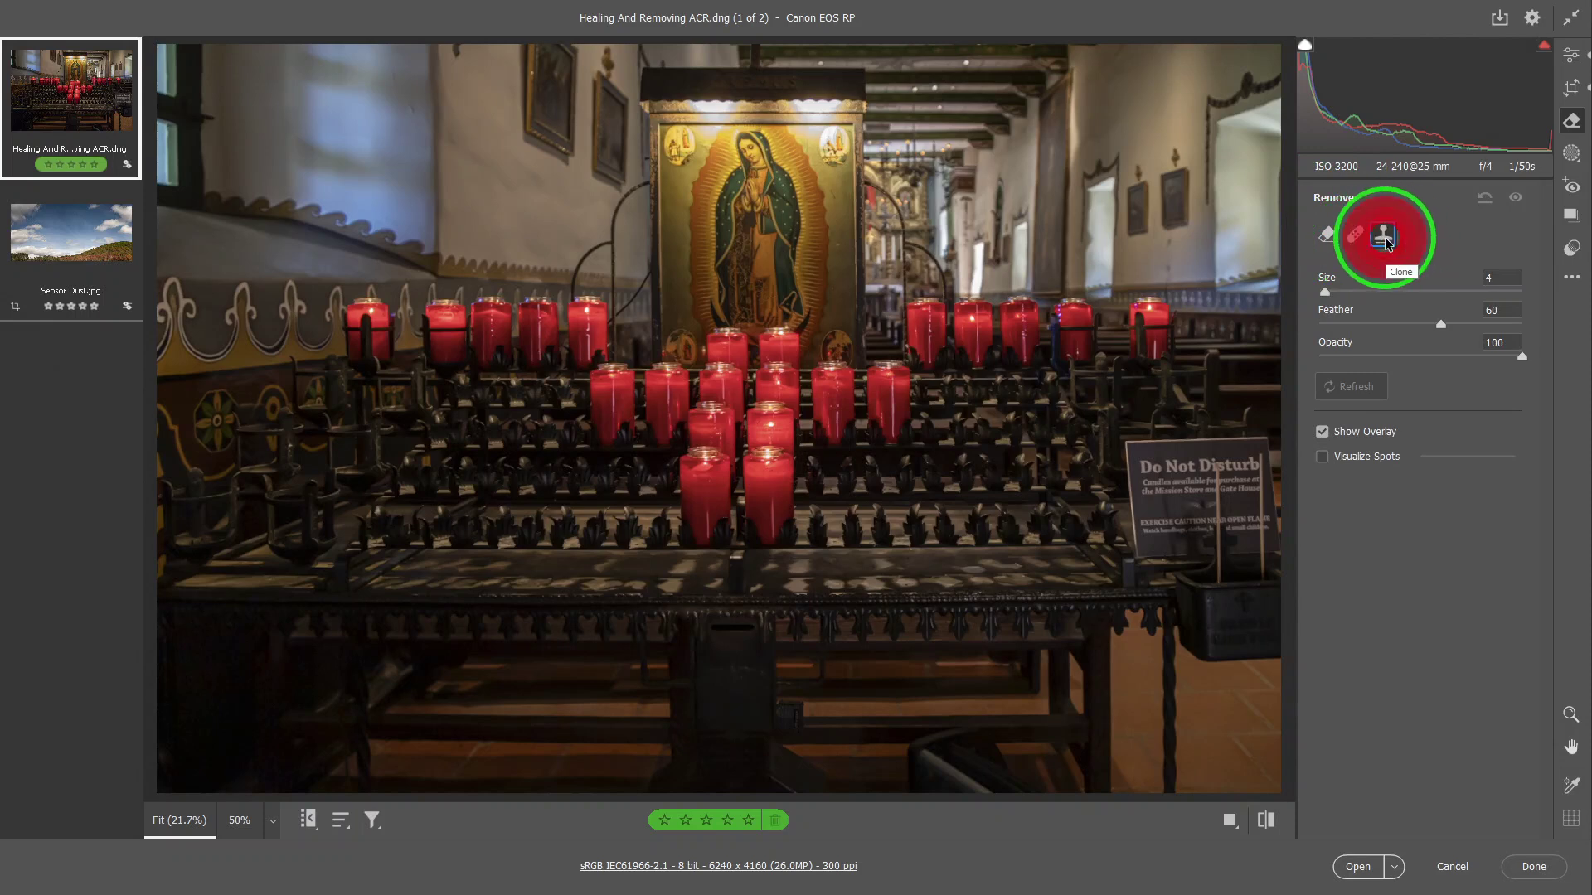
{"action": "left_click", "coordinate": [1326, 239]}
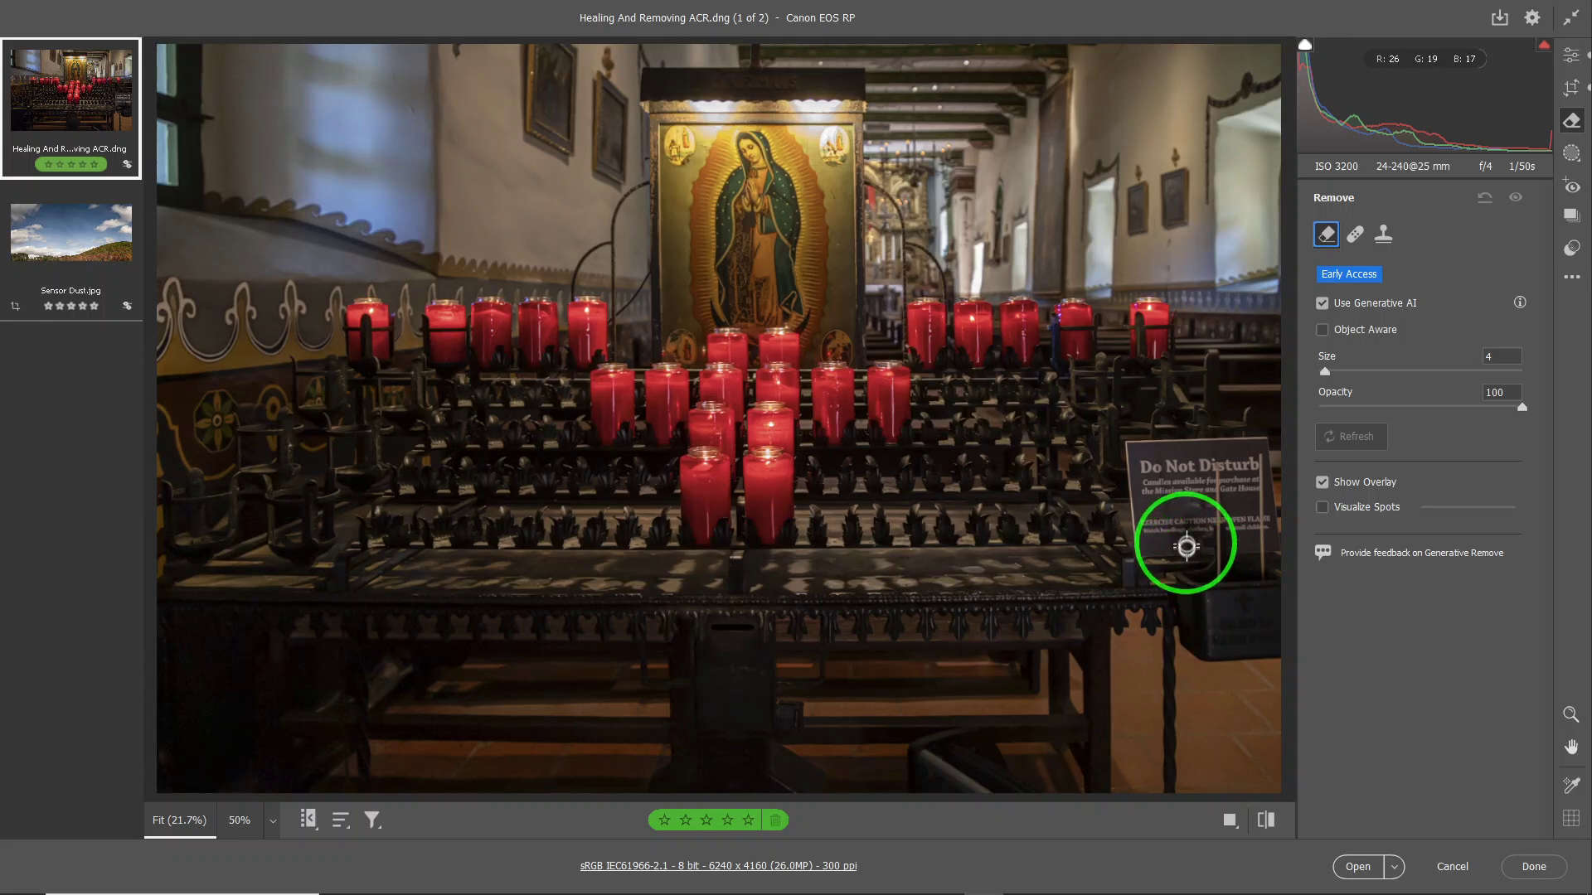
{"action": "key", "text": "bracketright"}
{"action": "key", "text": "bracketright"}
{"action": "key", "text": "bracketright"}
Step: Raise the Remove brush size to 12 and begin painting down the sign's left post
{"action": "key", "text": "bracketright"}
{"action": "key", "text": "bracketright"}
{"action": "key", "text": "bracketright"}
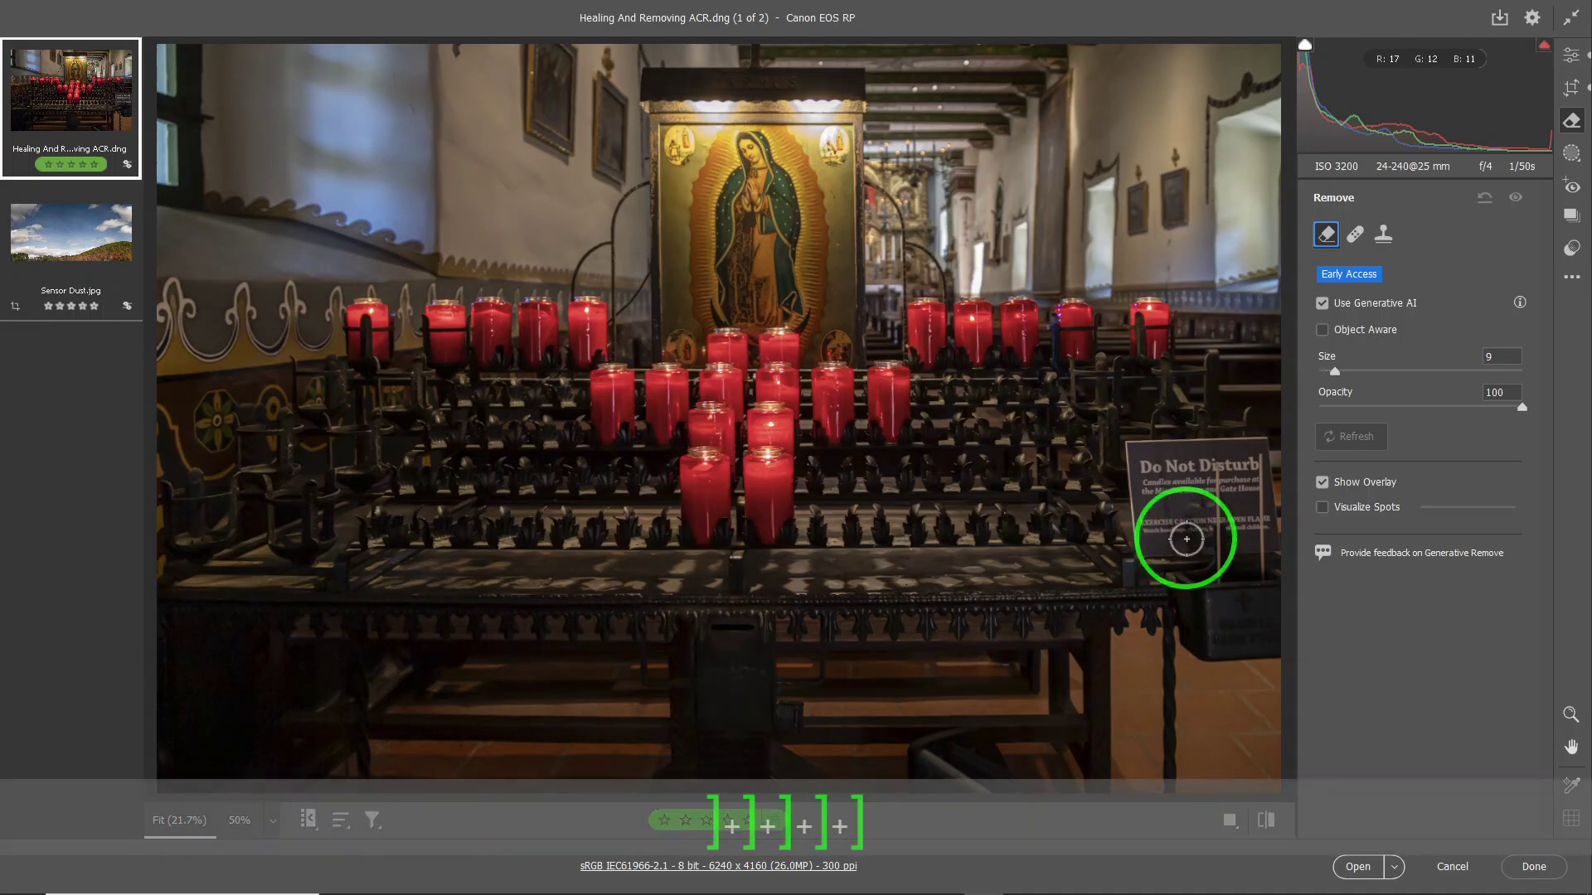
{"action": "key", "text": "bracketright"}
{"action": "key", "text": "bracketright"}
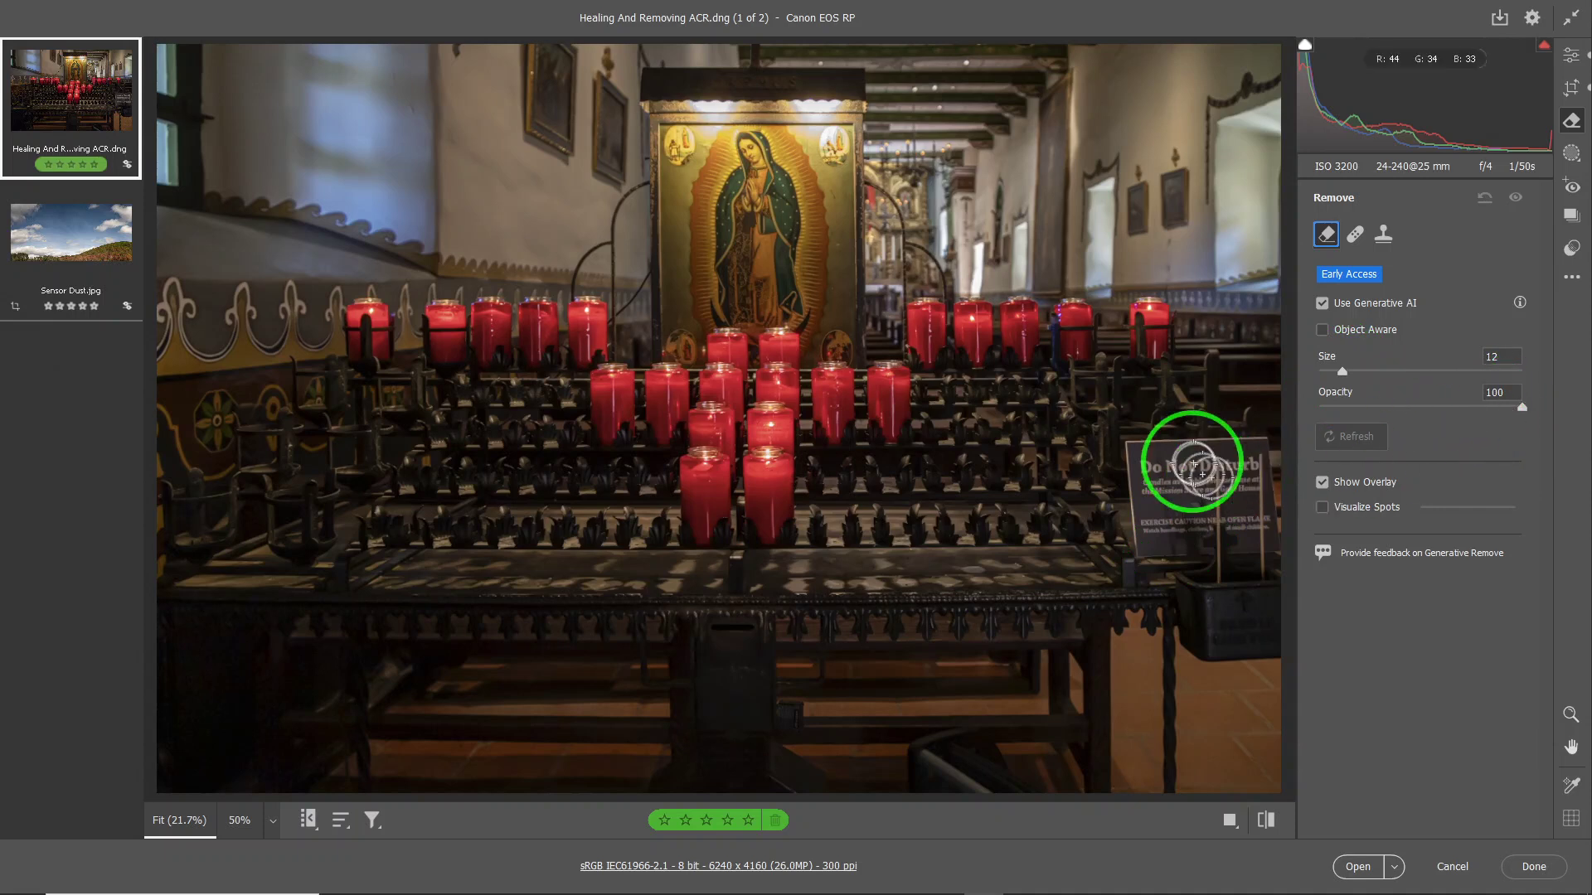
{"action": "left_click_drag", "start_coordinate": [1218, 556], "coordinate": [1233, 589]}
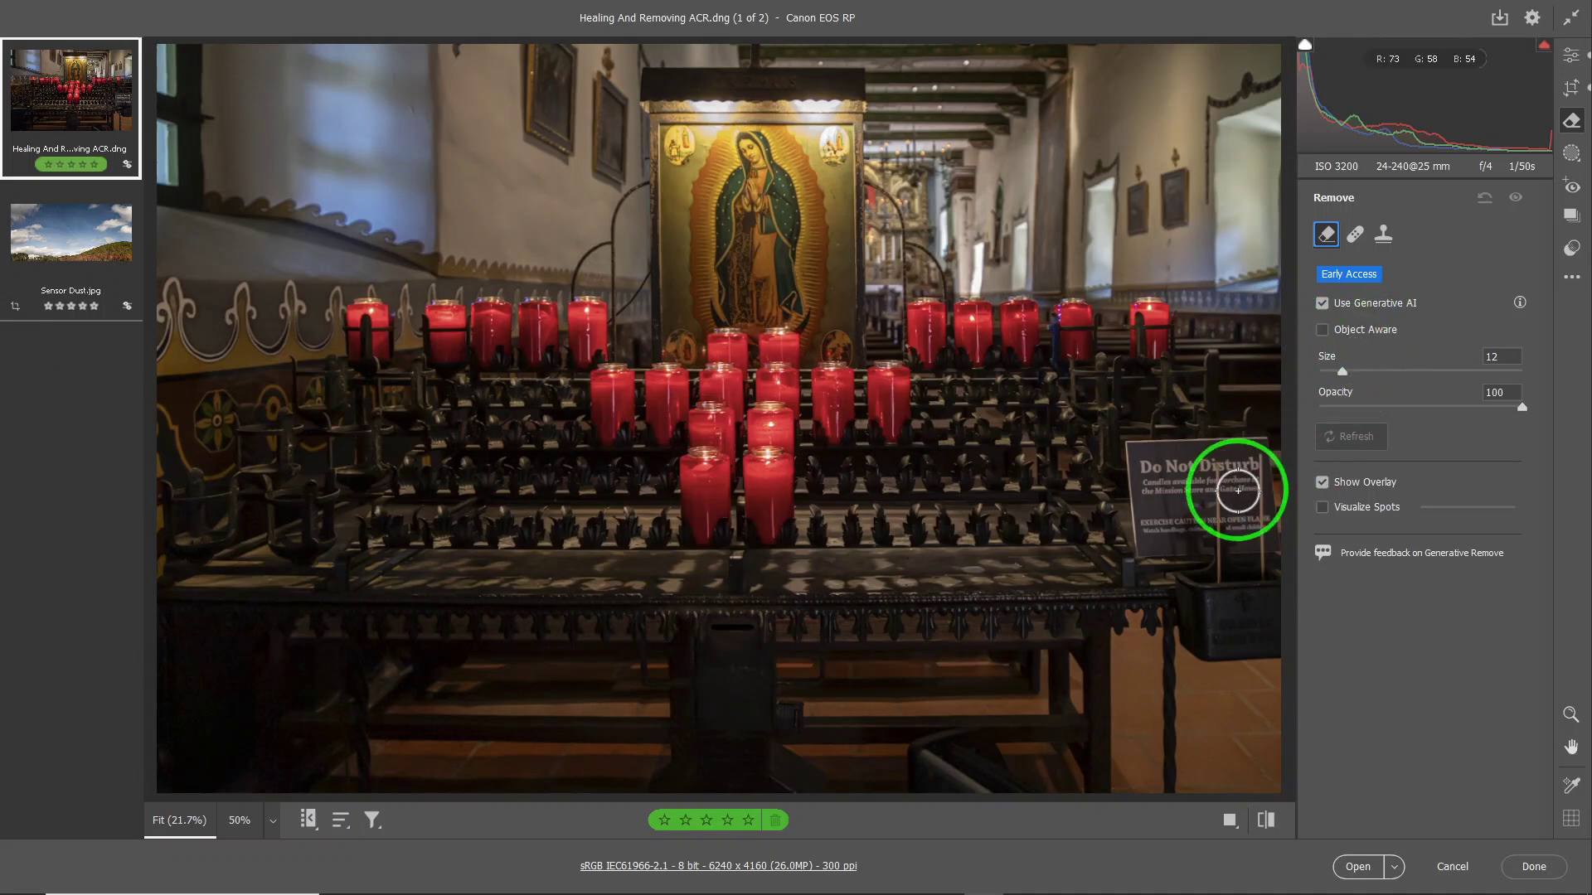
Step: Paint a removal stroke over the Do Not Disturb sign, down its stand and along the table edge
{"action": "mouse_move", "coordinate": [1263, 449]}
{"action": "left_mouse_down"}
{"action": "mouse_move", "coordinate": [1138, 453]}
{"action": "mouse_move", "coordinate": [1142, 530]}
{"action": "mouse_move", "coordinate": [1192, 569]}
{"action": "left_mouse_up"}
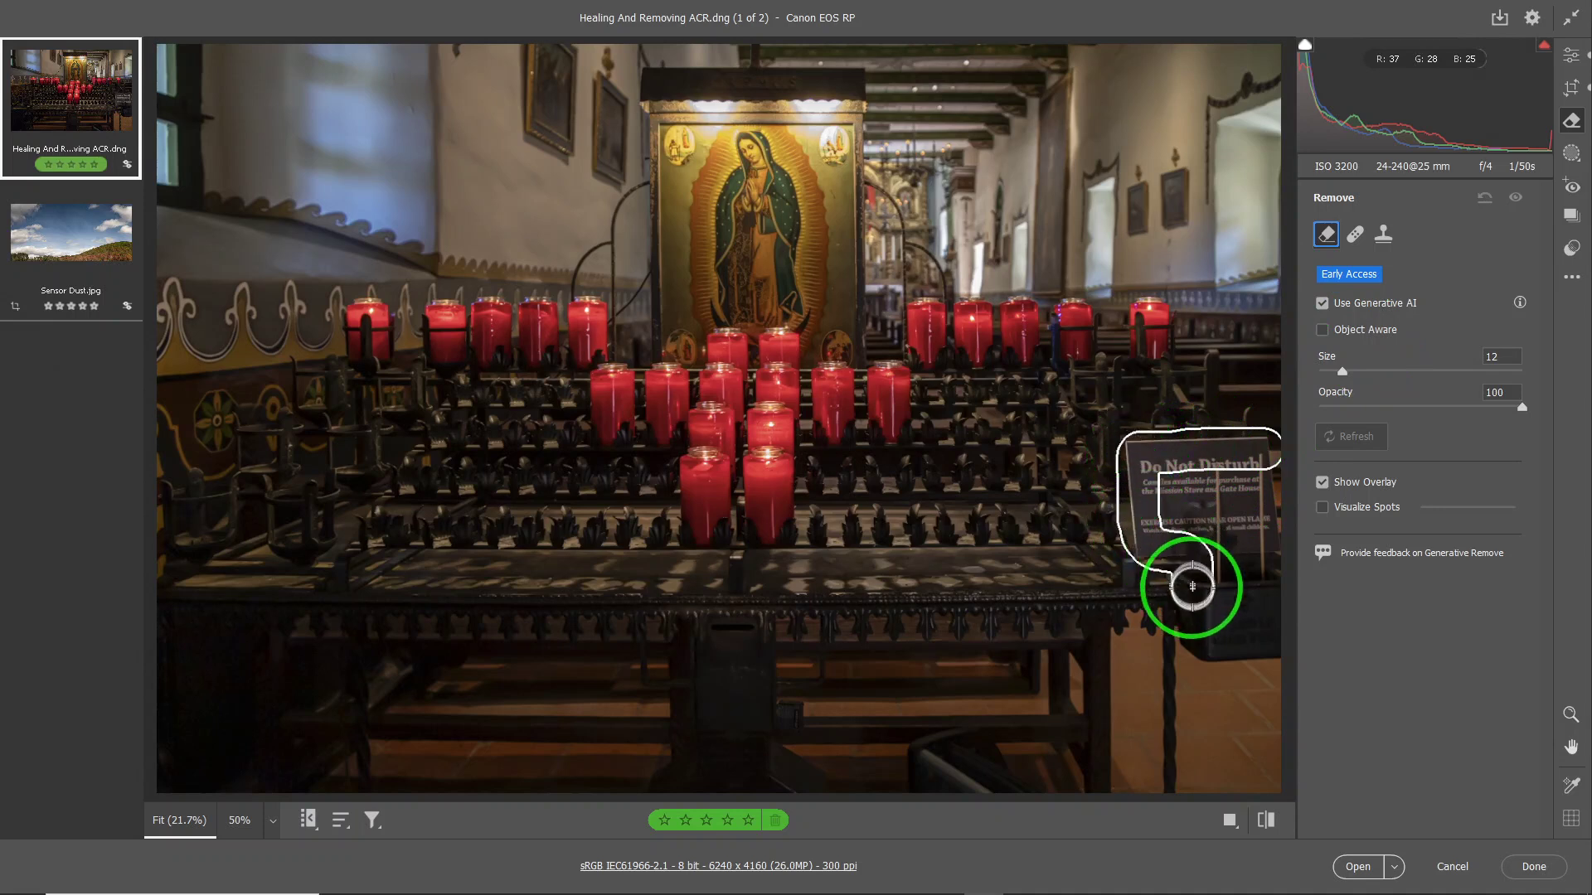
{"action": "mouse_move", "coordinate": [1192, 587]}
{"action": "left_mouse_down"}
{"action": "mouse_move", "coordinate": [1224, 663]}
{"action": "mouse_move", "coordinate": [1284, 646]}
{"action": "mouse_move", "coordinate": [1274, 460]}
{"action": "mouse_move", "coordinate": [1217, 571]}
{"action": "mouse_move", "coordinate": [1235, 496]}
{"action": "mouse_move", "coordinate": [1189, 486]}
{"action": "mouse_move", "coordinate": [1177, 524]}
{"action": "mouse_move", "coordinate": [1189, 479]}
{"action": "mouse_move", "coordinate": [1155, 488]}
{"action": "mouse_move", "coordinate": [1219, 542]}
{"action": "mouse_move", "coordinate": [1230, 518]}
{"action": "mouse_move", "coordinate": [1210, 528]}
{"action": "mouse_move", "coordinate": [1249, 501]}
{"action": "mouse_move", "coordinate": [1235, 615]}
{"action": "mouse_move", "coordinate": [1204, 586]}
{"action": "mouse_move", "coordinate": [1203, 612]}
{"action": "mouse_move", "coordinate": [1236, 641]}
{"action": "mouse_move", "coordinate": [1272, 626]}
{"action": "mouse_move", "coordinate": [1273, 578]}
{"action": "mouse_move", "coordinate": [1257, 566]}
{"action": "mouse_move", "coordinate": [1207, 620]}
{"action": "mouse_move", "coordinate": [1181, 599]}
{"action": "mouse_move", "coordinate": [1175, 640]}
{"action": "mouse_move", "coordinate": [1392, 710]}
{"action": "mouse_move", "coordinate": [1279, 675]}
{"action": "left_mouse_up"}
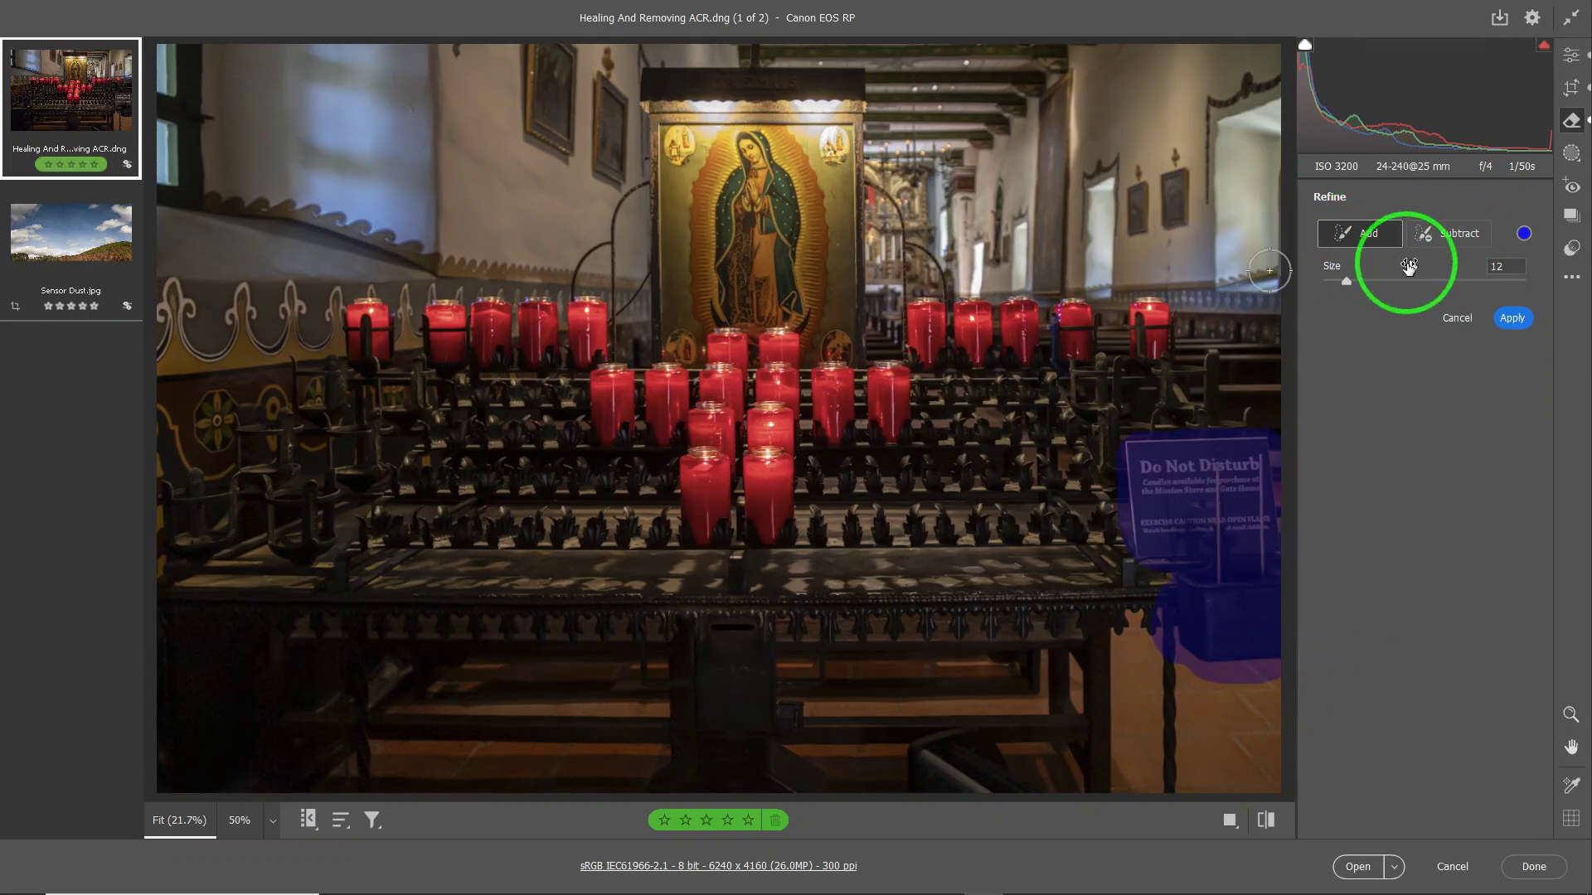
Step: Subtract the mask's left edge and apply, filling the sign area with generated candle rack
{"action": "left_click", "coordinate": [1449, 234]}
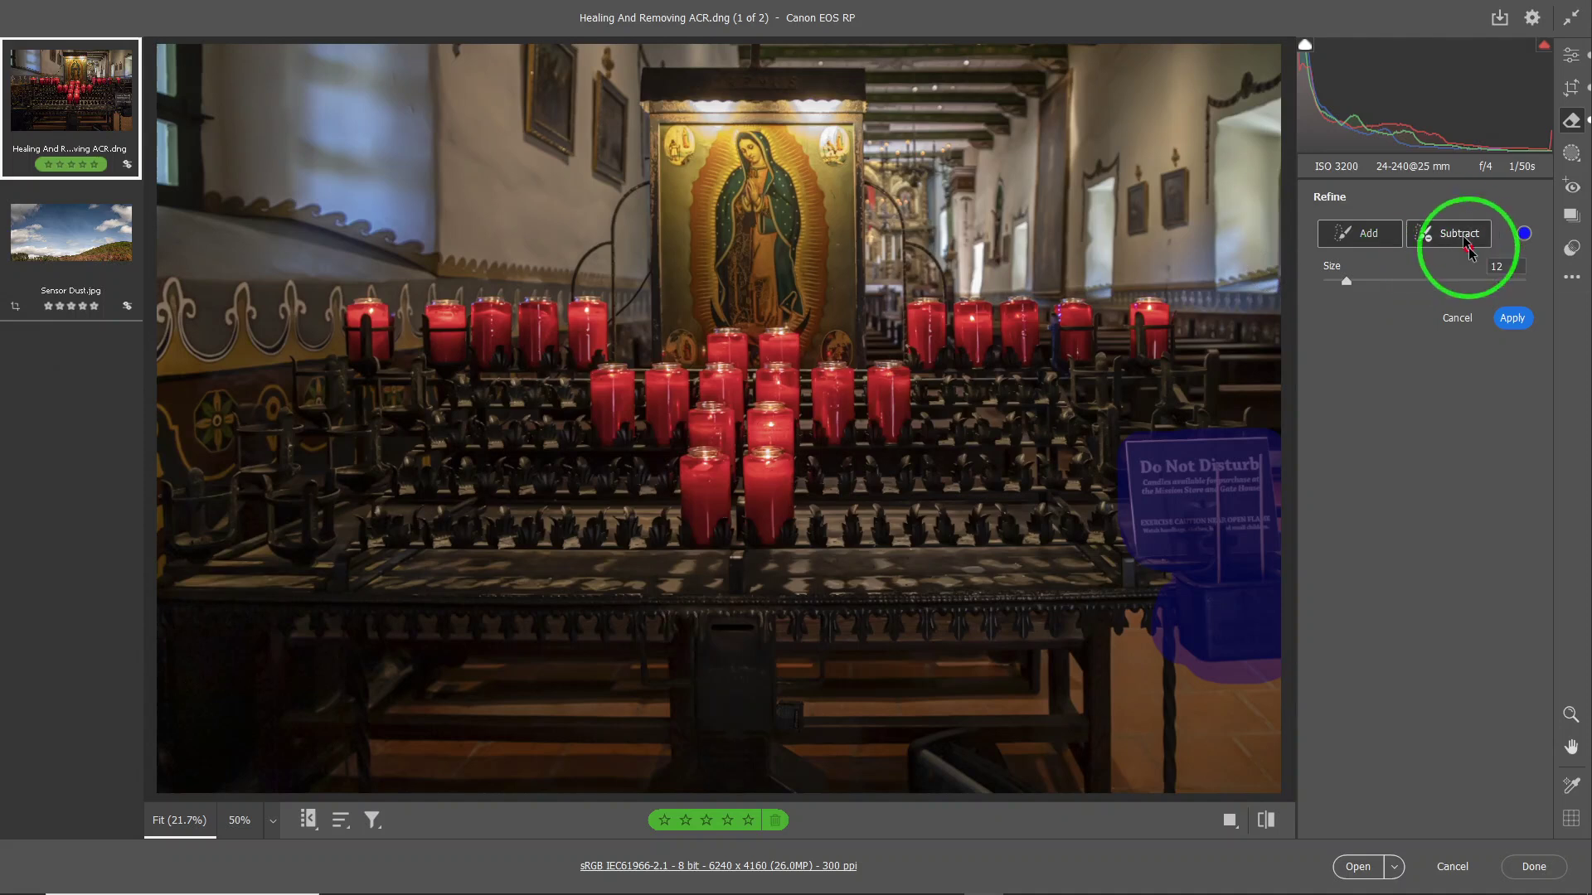
{"action": "left_click_drag", "start_coordinate": [1152, 625], "coordinate": [1122, 611]}
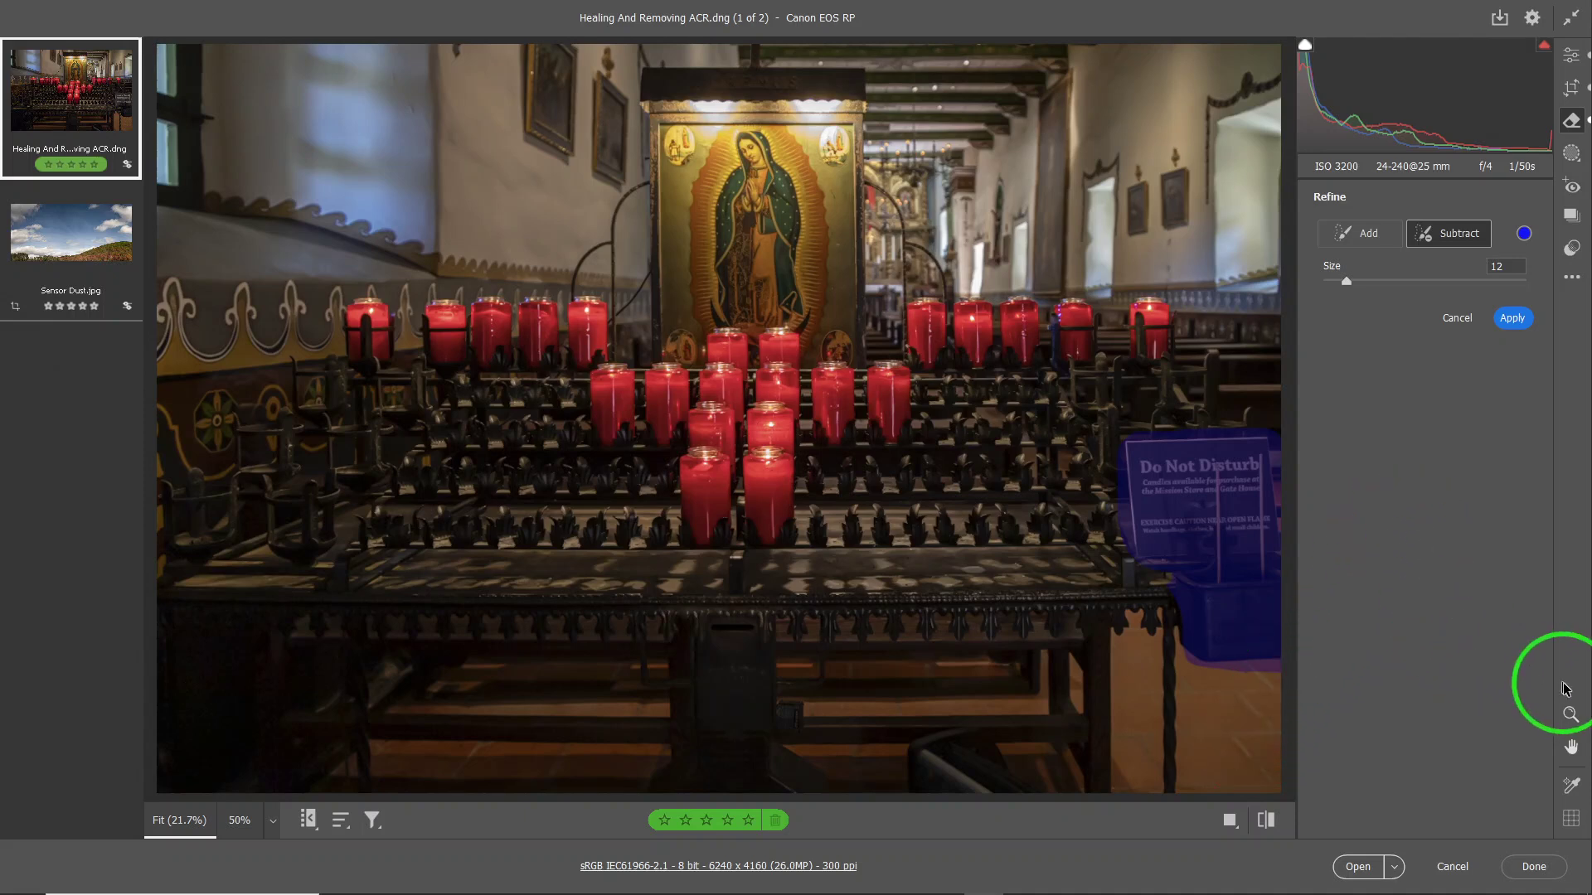
{"action": "left_click", "coordinate": [1518, 325]}
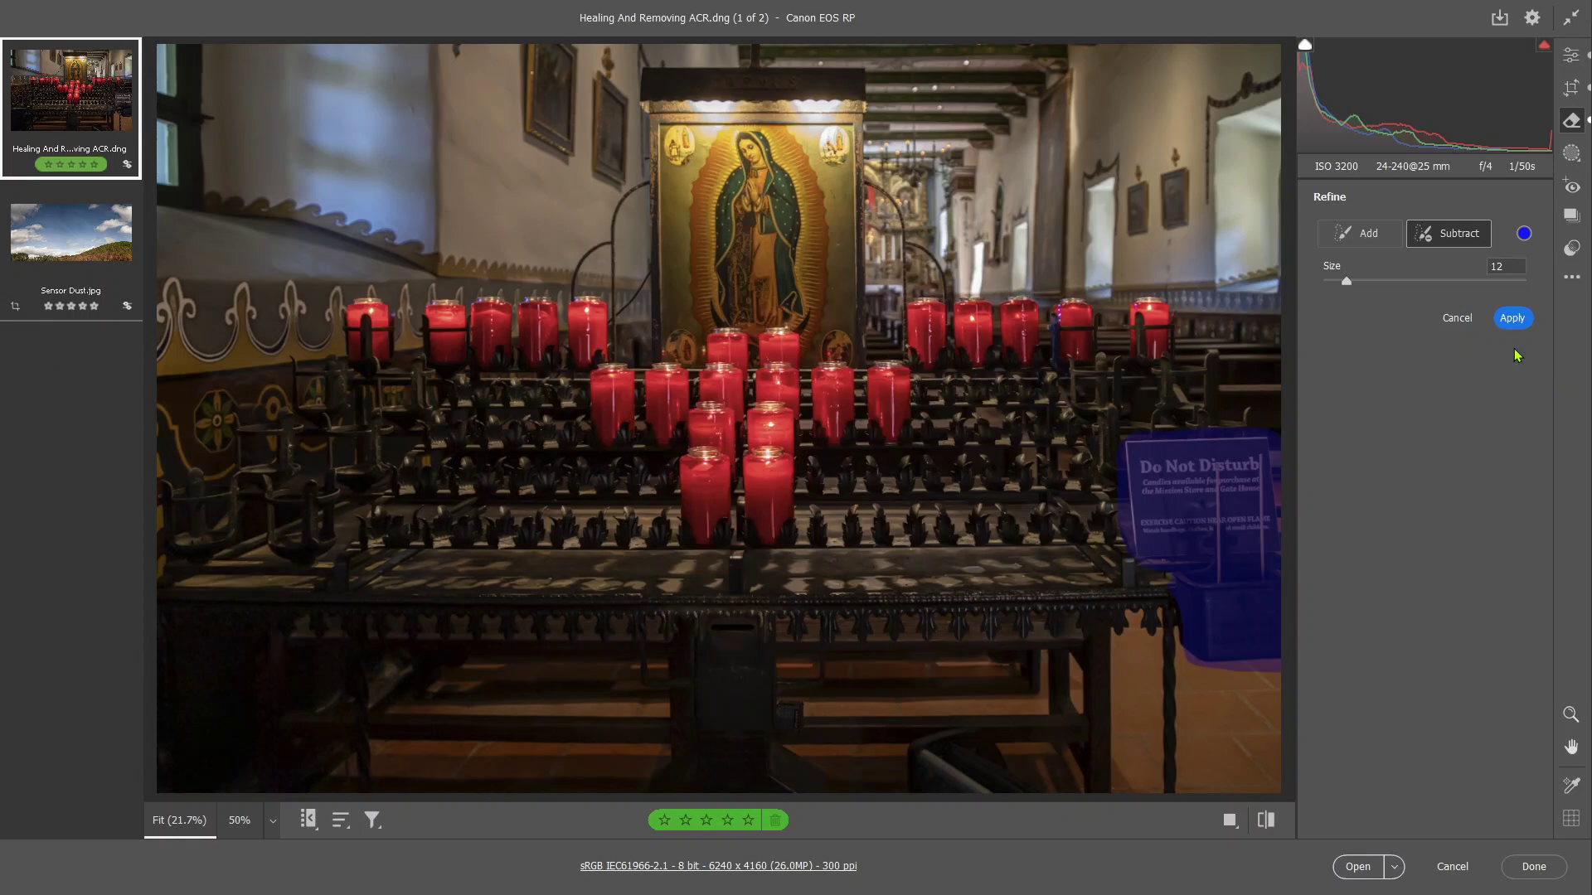
{"action": "left_click", "coordinate": [1512, 317]}
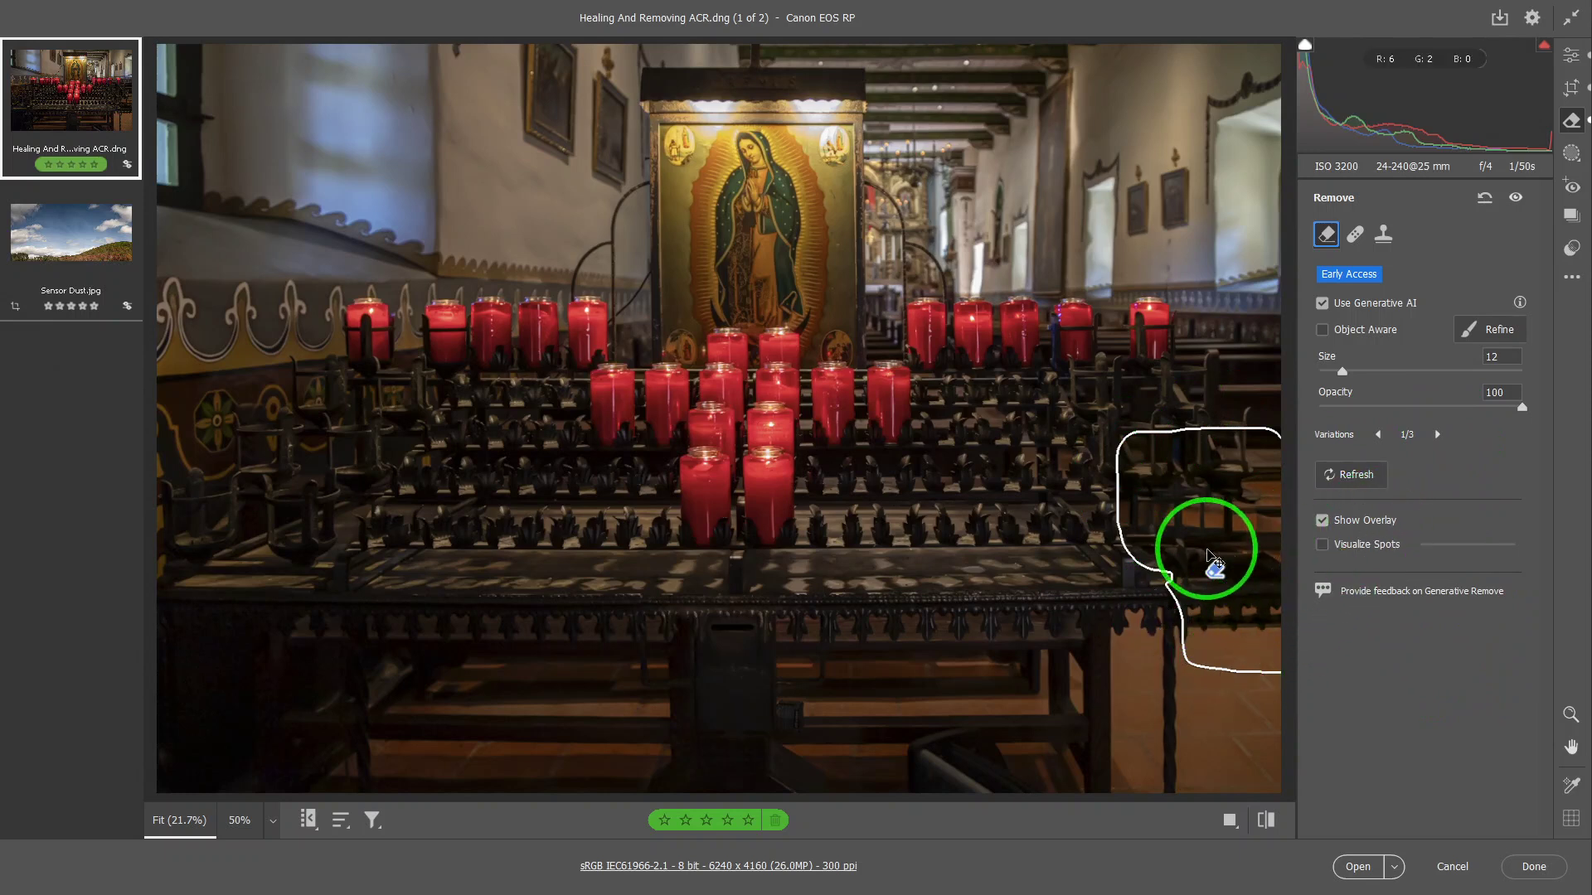
Step: Toggle the removal overlay off and on, then hide it with V to view the sign-free photo
{"action": "left_click", "coordinate": [1327, 523]}
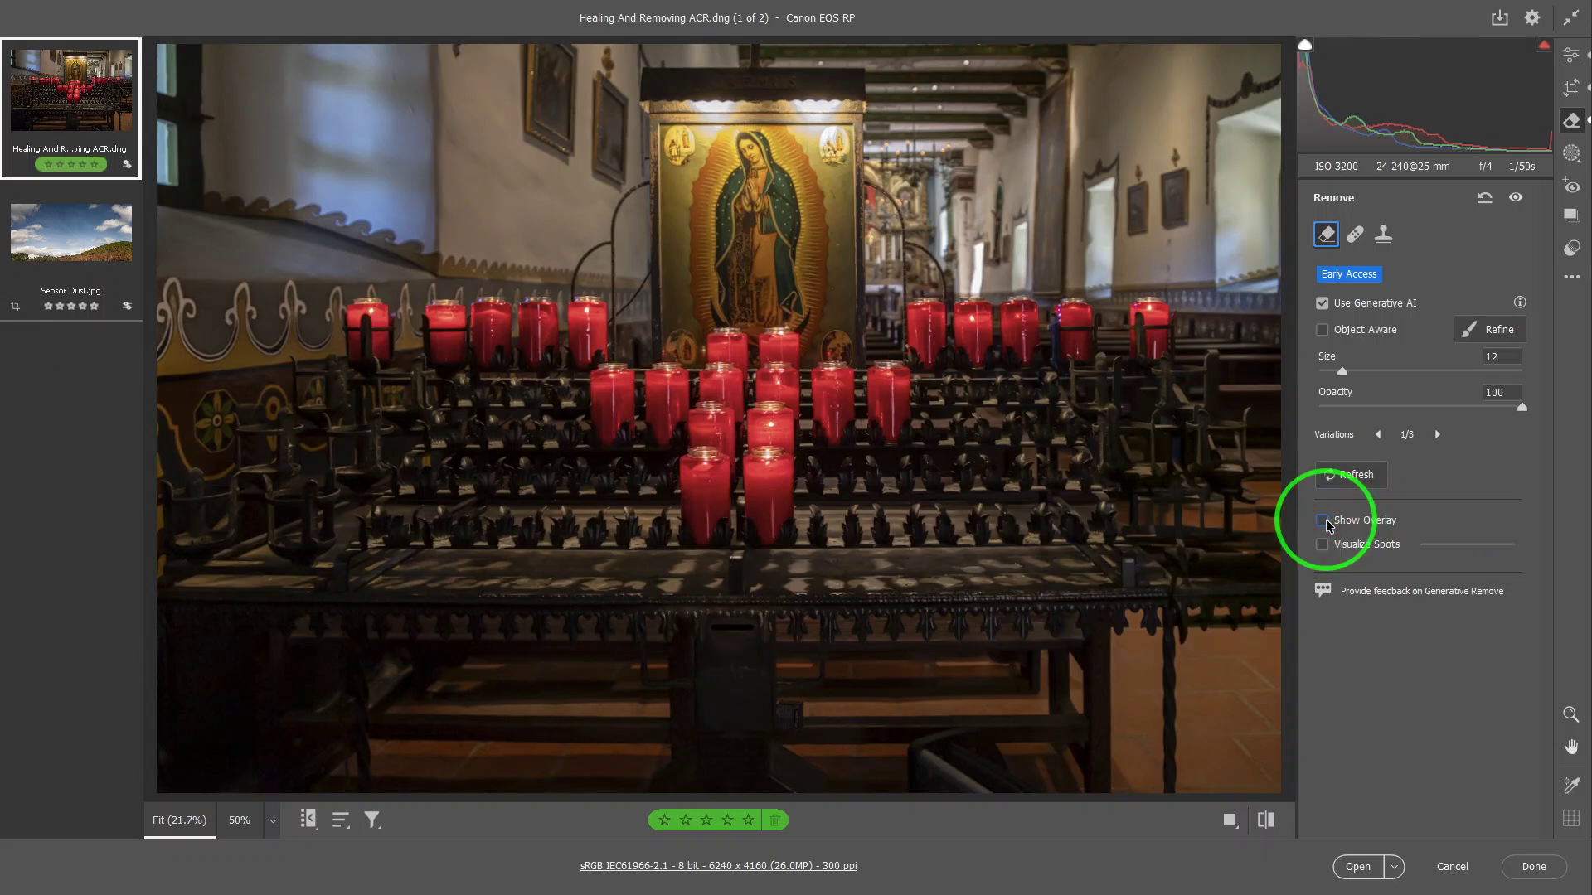
{"action": "left_click", "coordinate": [1326, 522]}
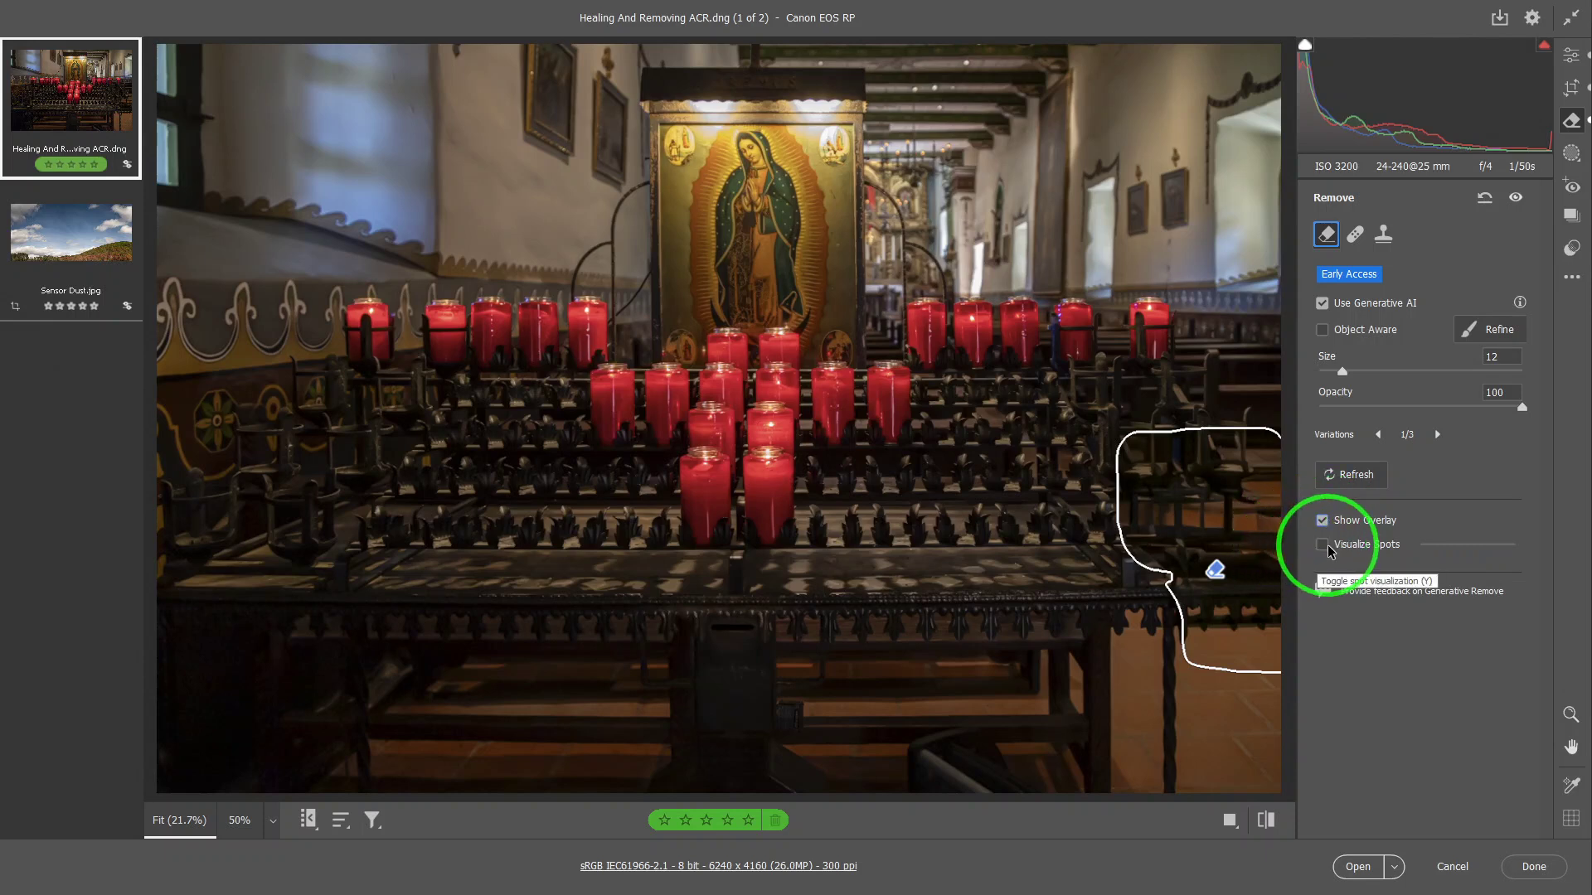
{"action": "key", "text": "v"}
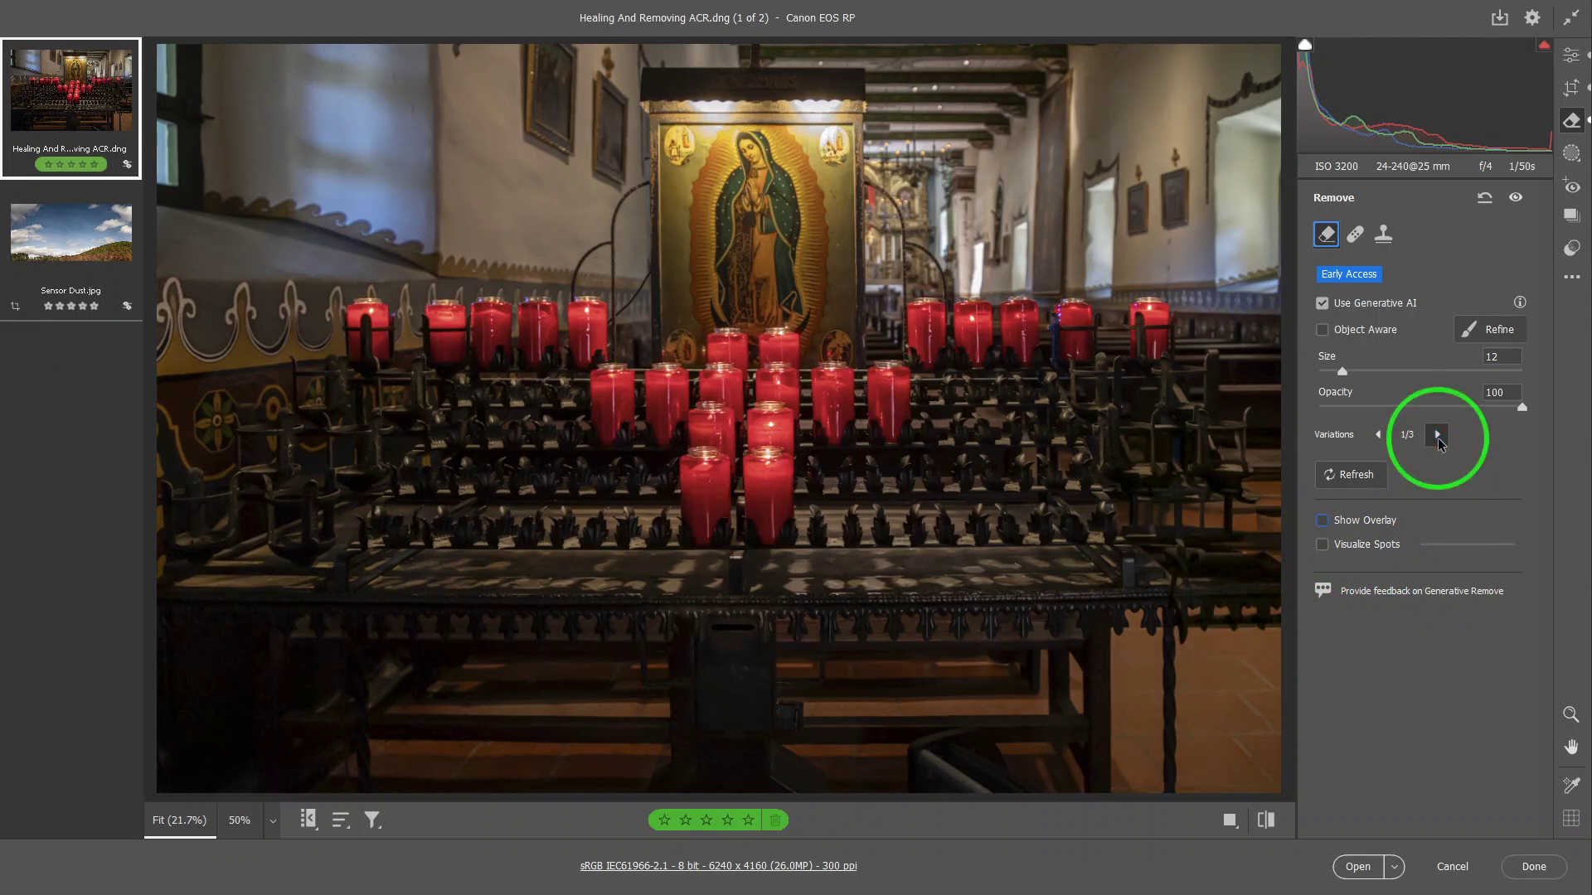
Step: Step through the fill variations, back to 2/3, and settle on variation 3 of 3
{"action": "left_click", "coordinate": [1439, 436]}
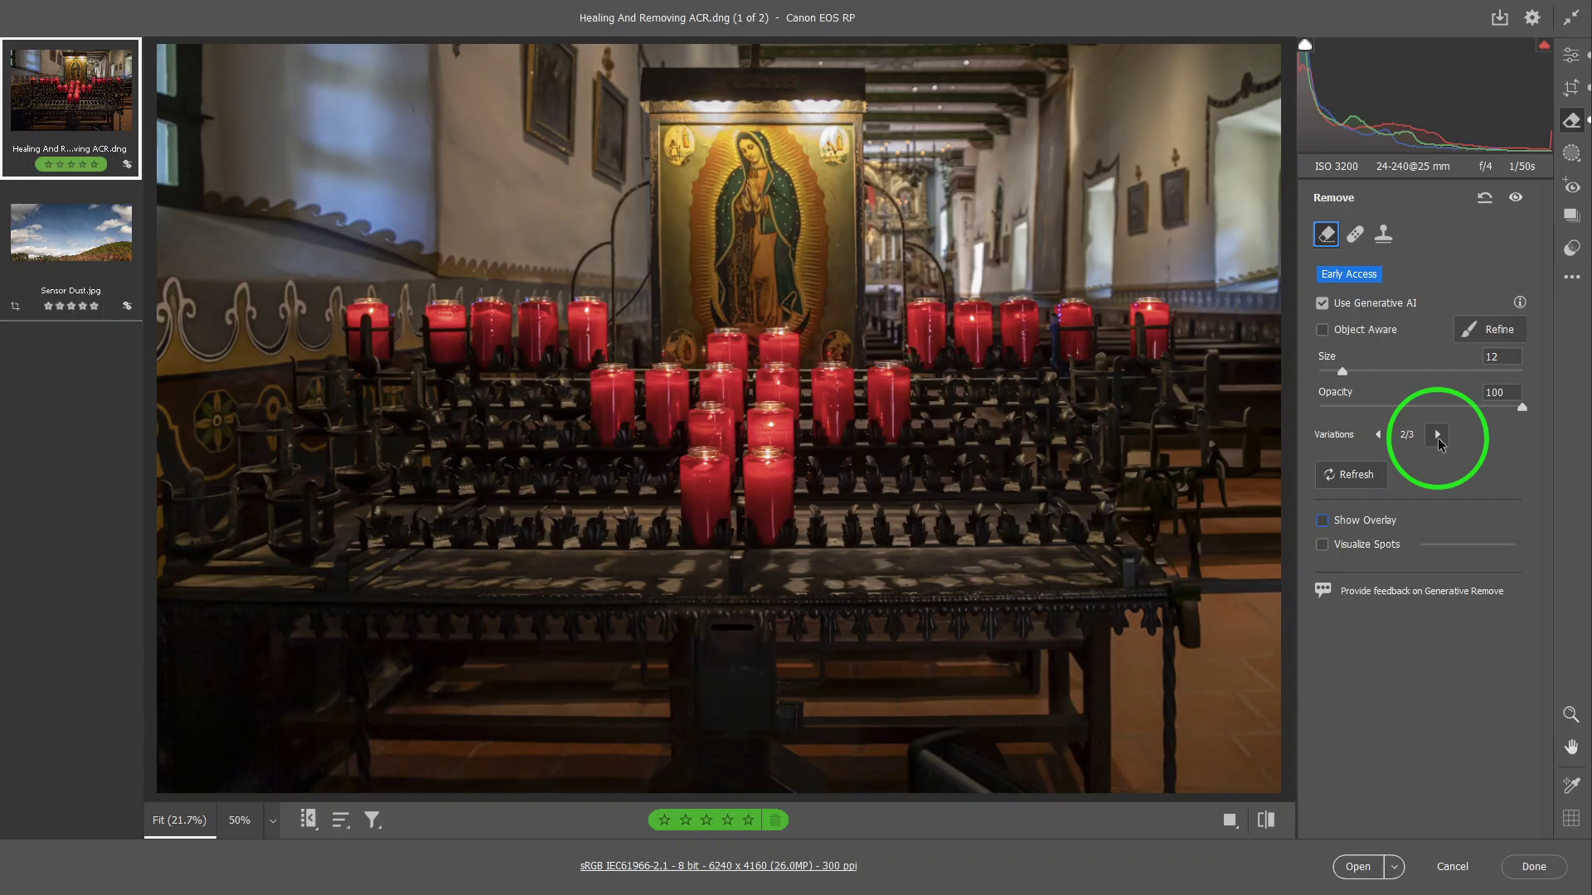
{"action": "left_click", "coordinate": [1438, 438]}
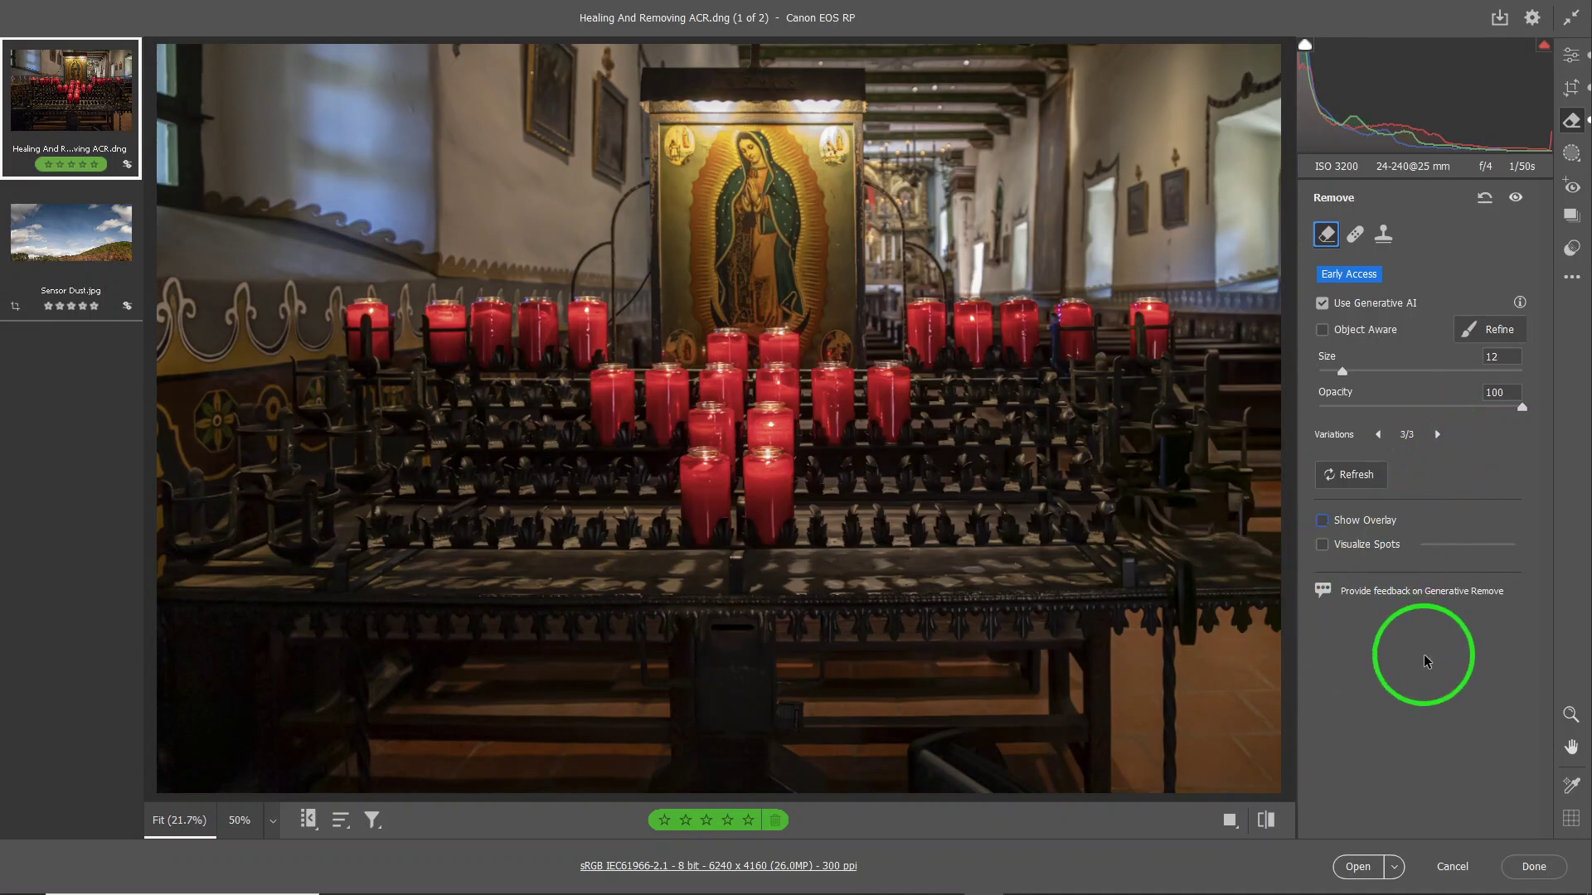
{"action": "left_click", "coordinate": [1384, 440]}
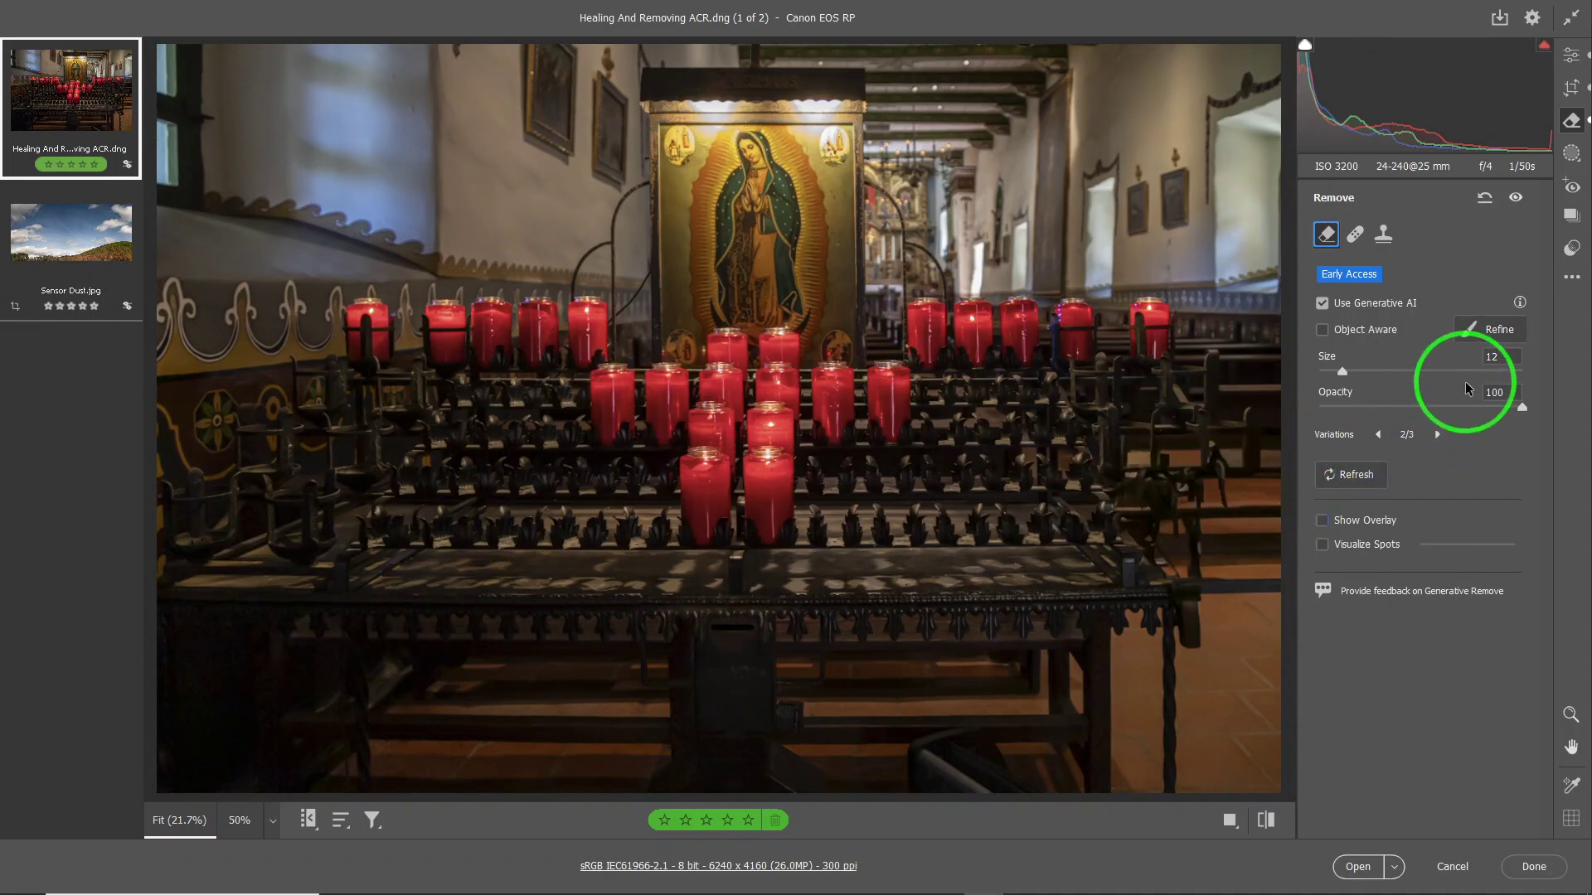
{"action": "left_click", "coordinate": [1437, 436]}
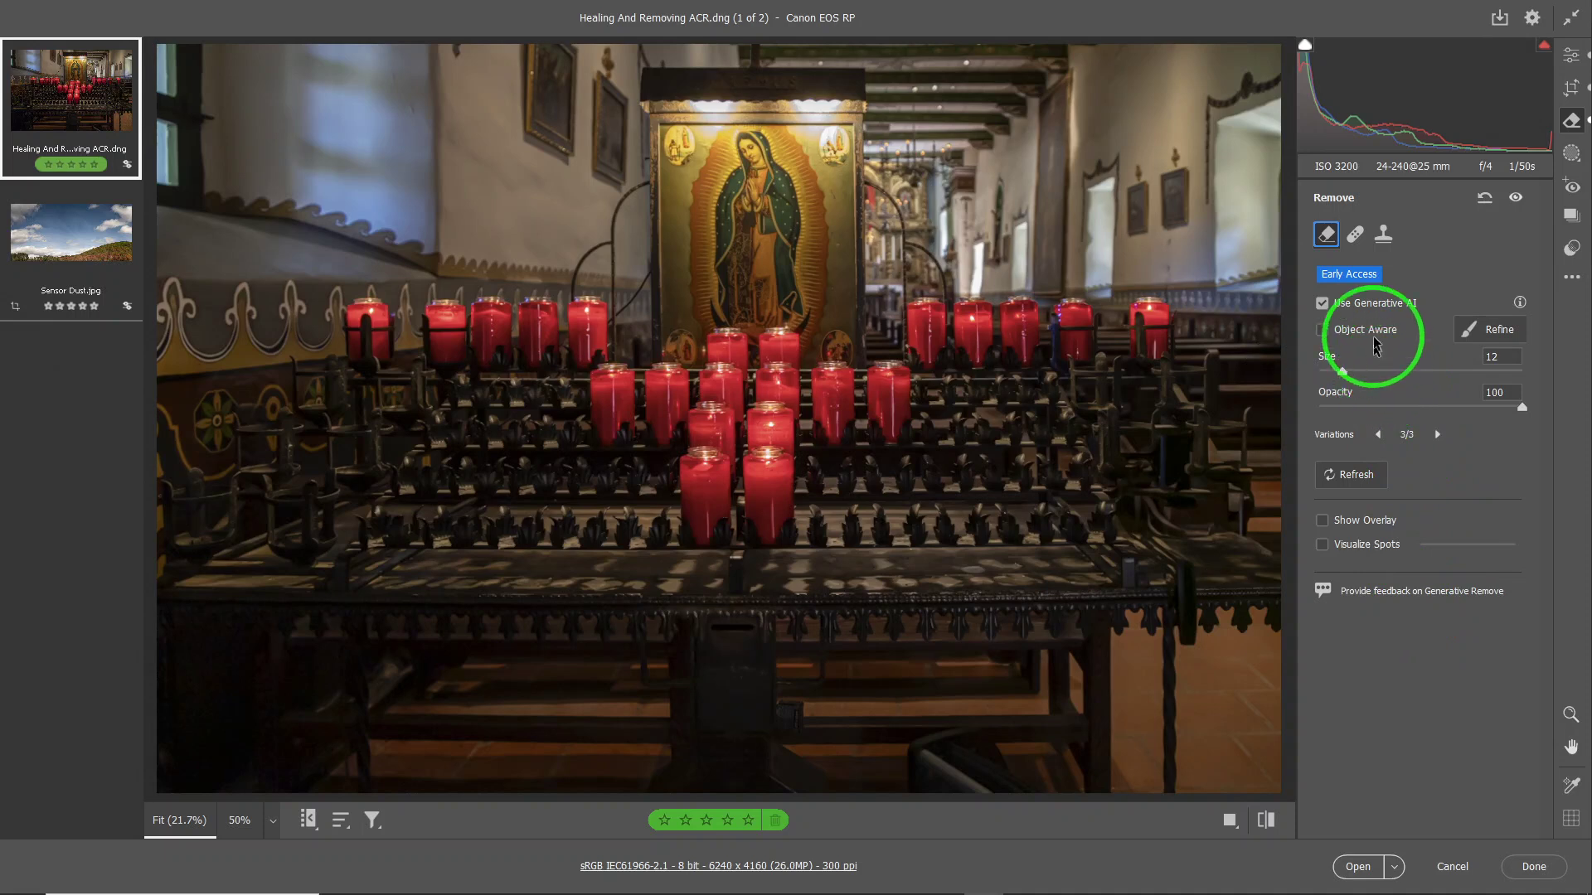
Step: Heal over the dark candle holder on the rack's right end with a size 10 brush
{"action": "left_click", "coordinate": [1353, 236]}
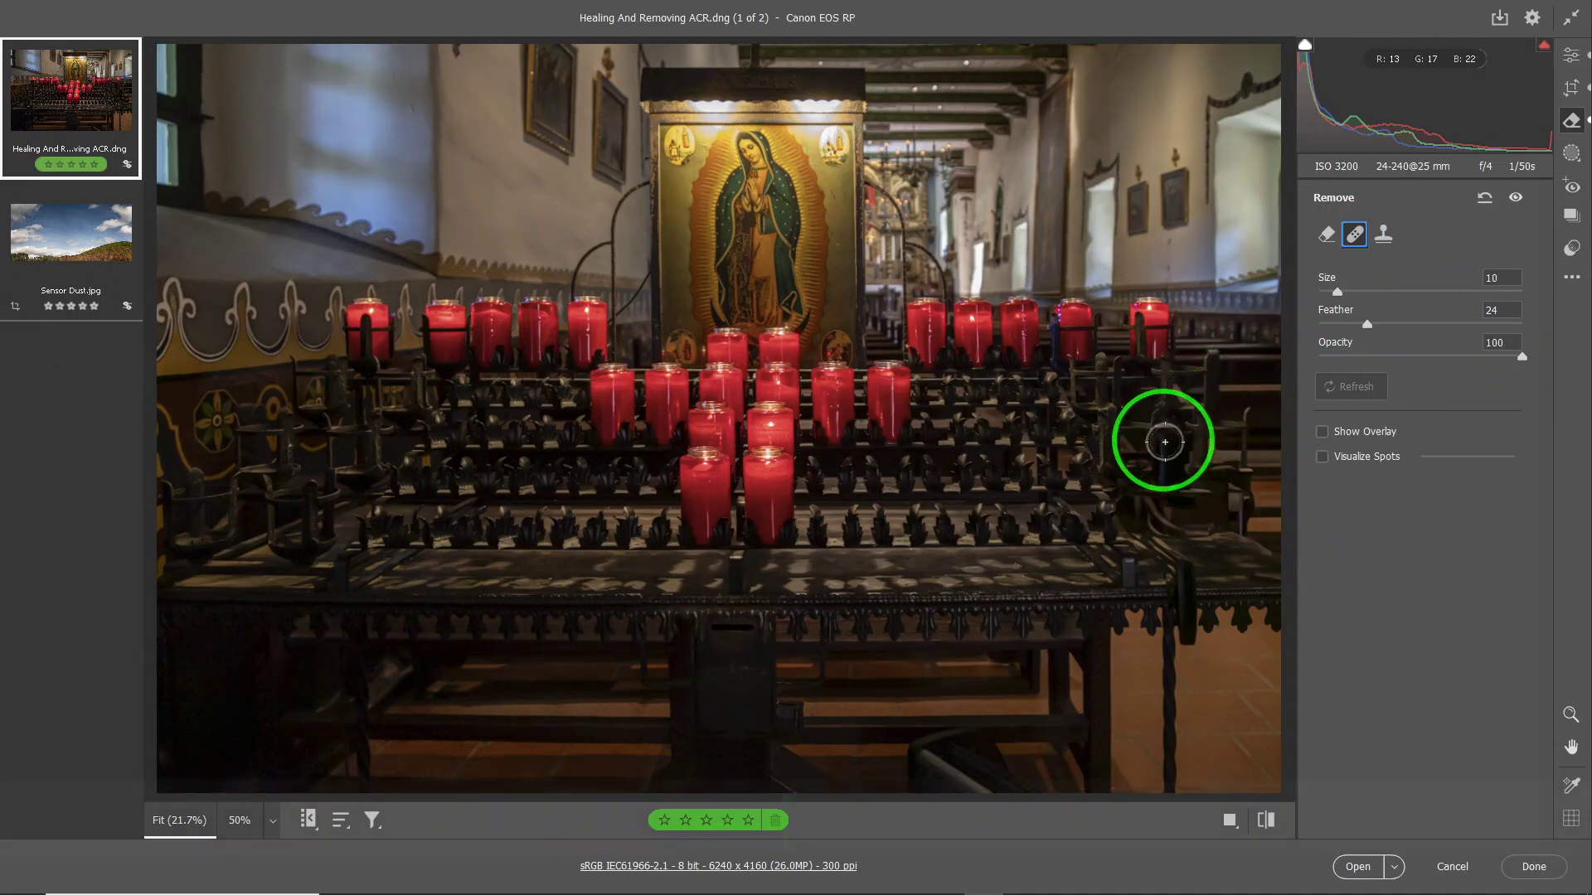
{"action": "key", "text": "bracketleft"}
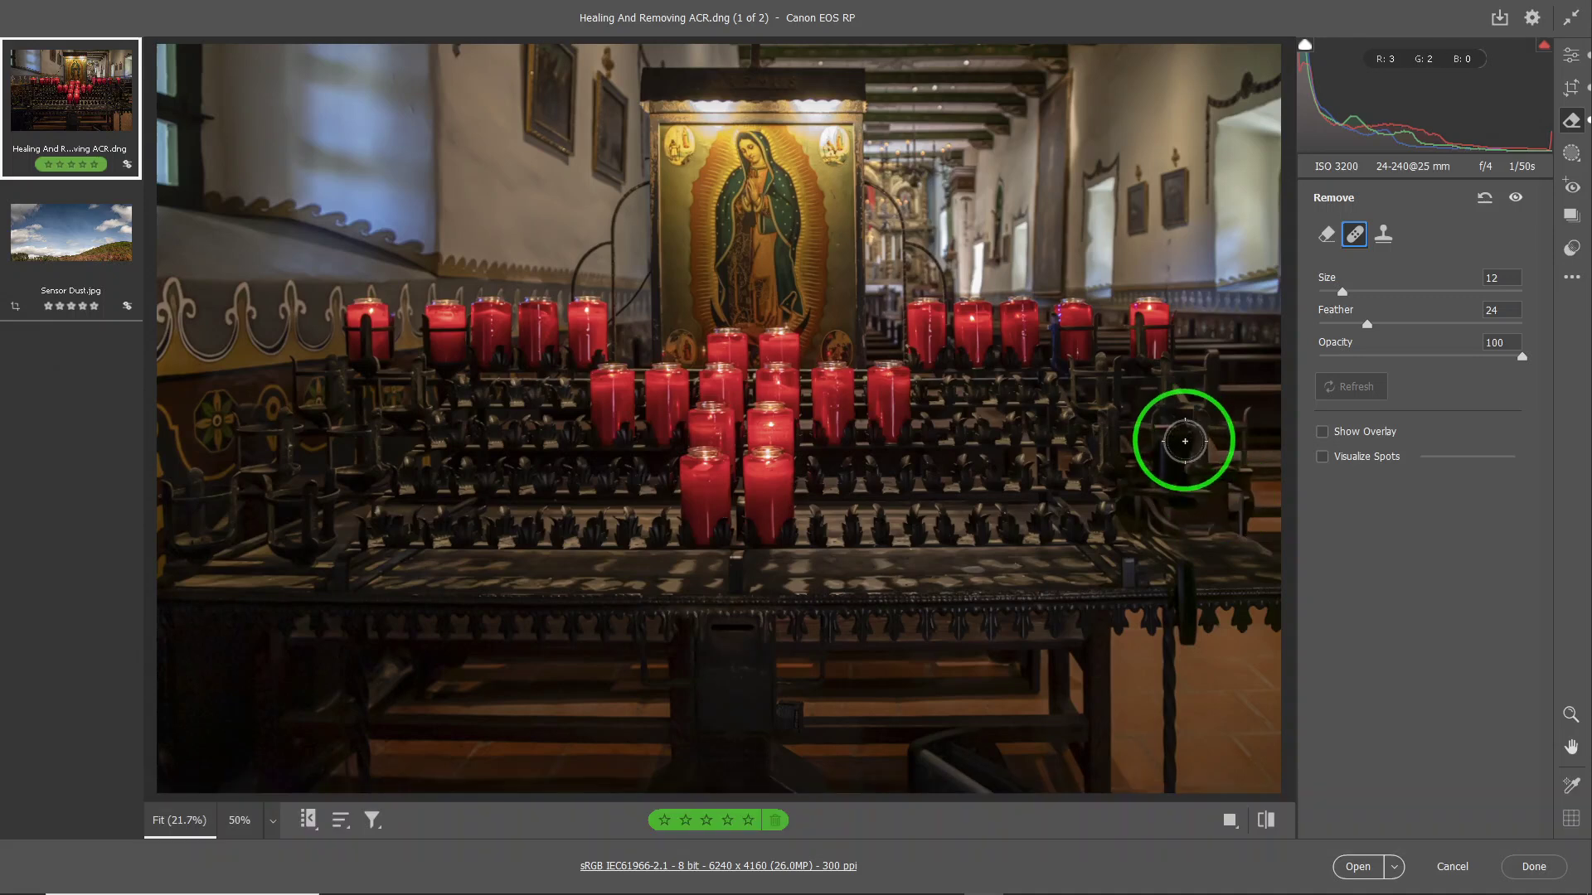
{"action": "mouse_move", "coordinate": [1184, 441]}
{"action": "left_mouse_down"}
{"action": "mouse_move", "coordinate": [1166, 440]}
{"action": "mouse_move", "coordinate": [1161, 462]}
{"action": "mouse_move", "coordinate": [1193, 474]}
{"action": "mouse_move", "coordinate": [1194, 458]}
{"action": "left_mouse_up"}
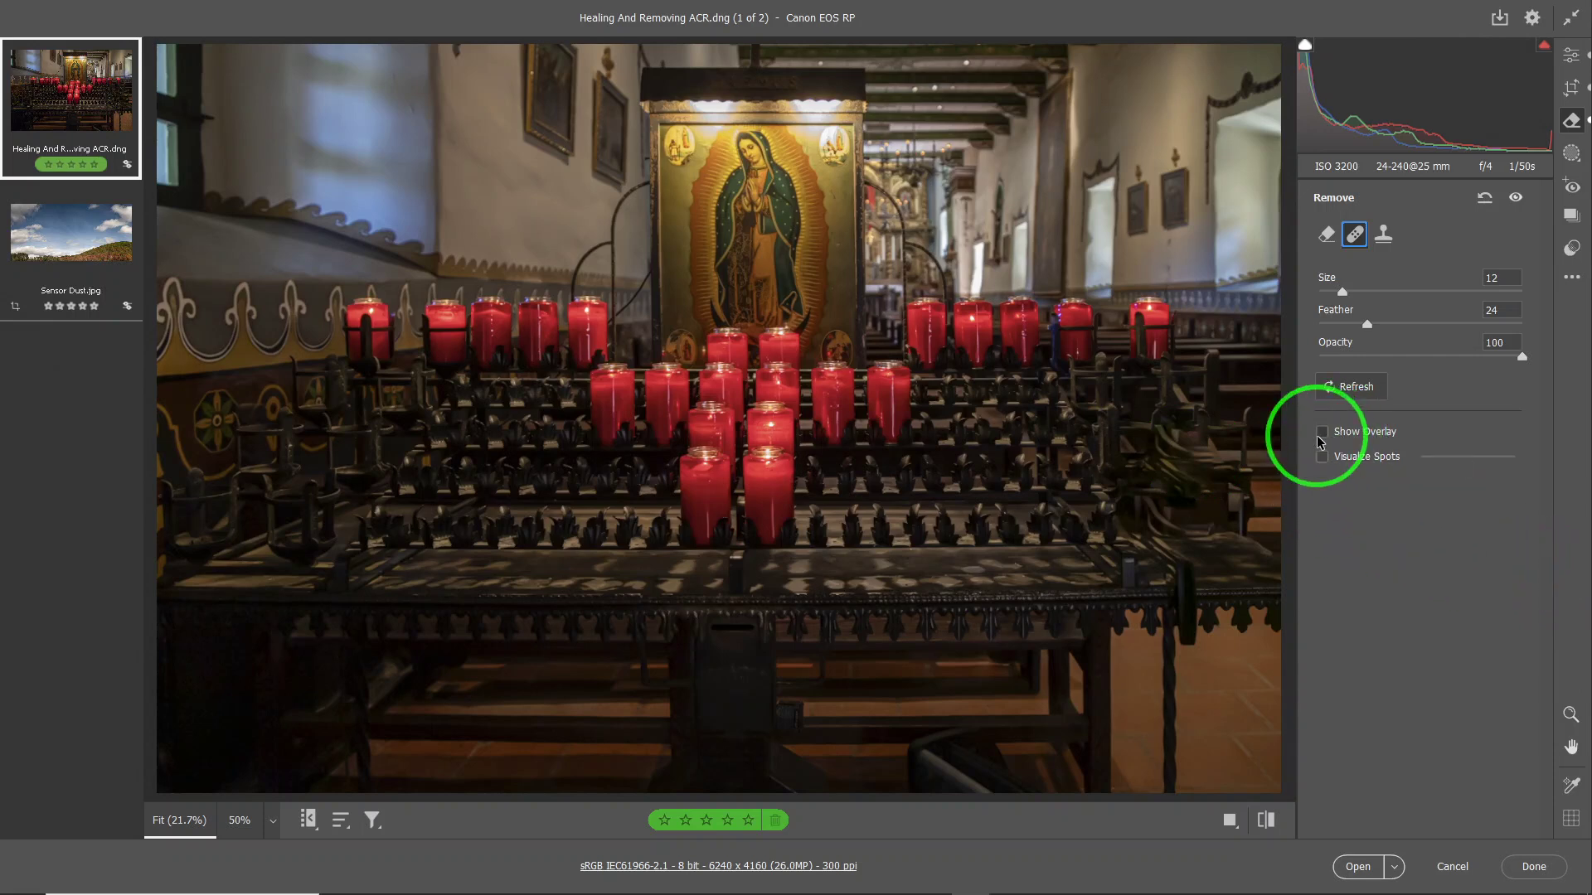
Step: Show the overlay and reposition the heal source patch up-left onto clean ironwork
{"action": "left_click", "coordinate": [1322, 432]}
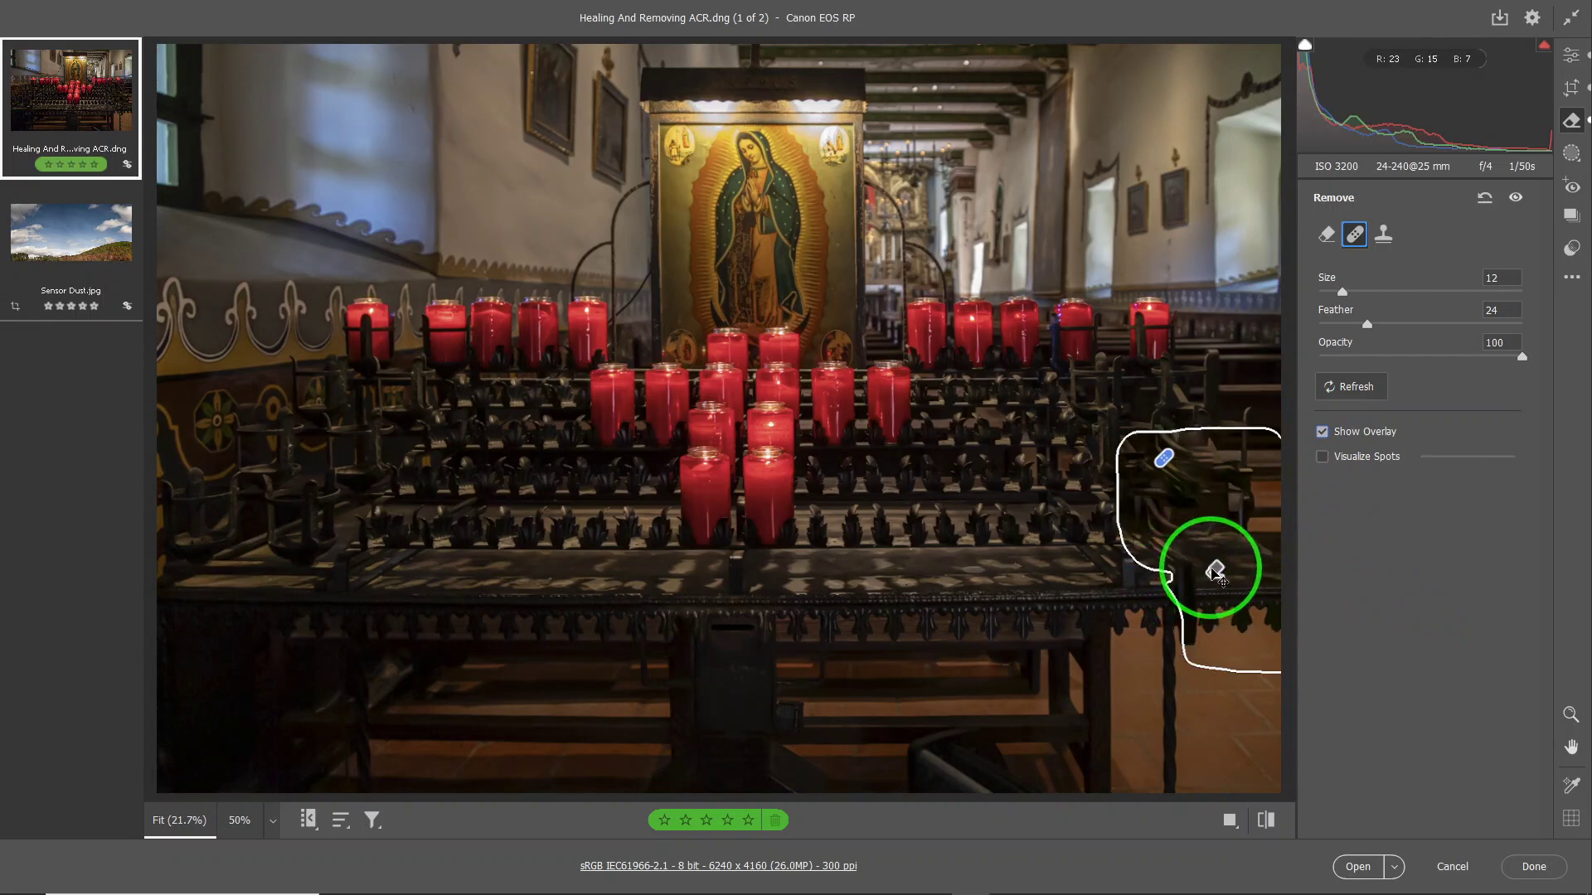
{"action": "mouse_move", "coordinate": [1215, 573]}
{"action": "left_mouse_down"}
{"action": "mouse_move", "coordinate": [1111, 543]}
{"action": "mouse_move", "coordinate": [1149, 547]}
{"action": "left_mouse_up"}
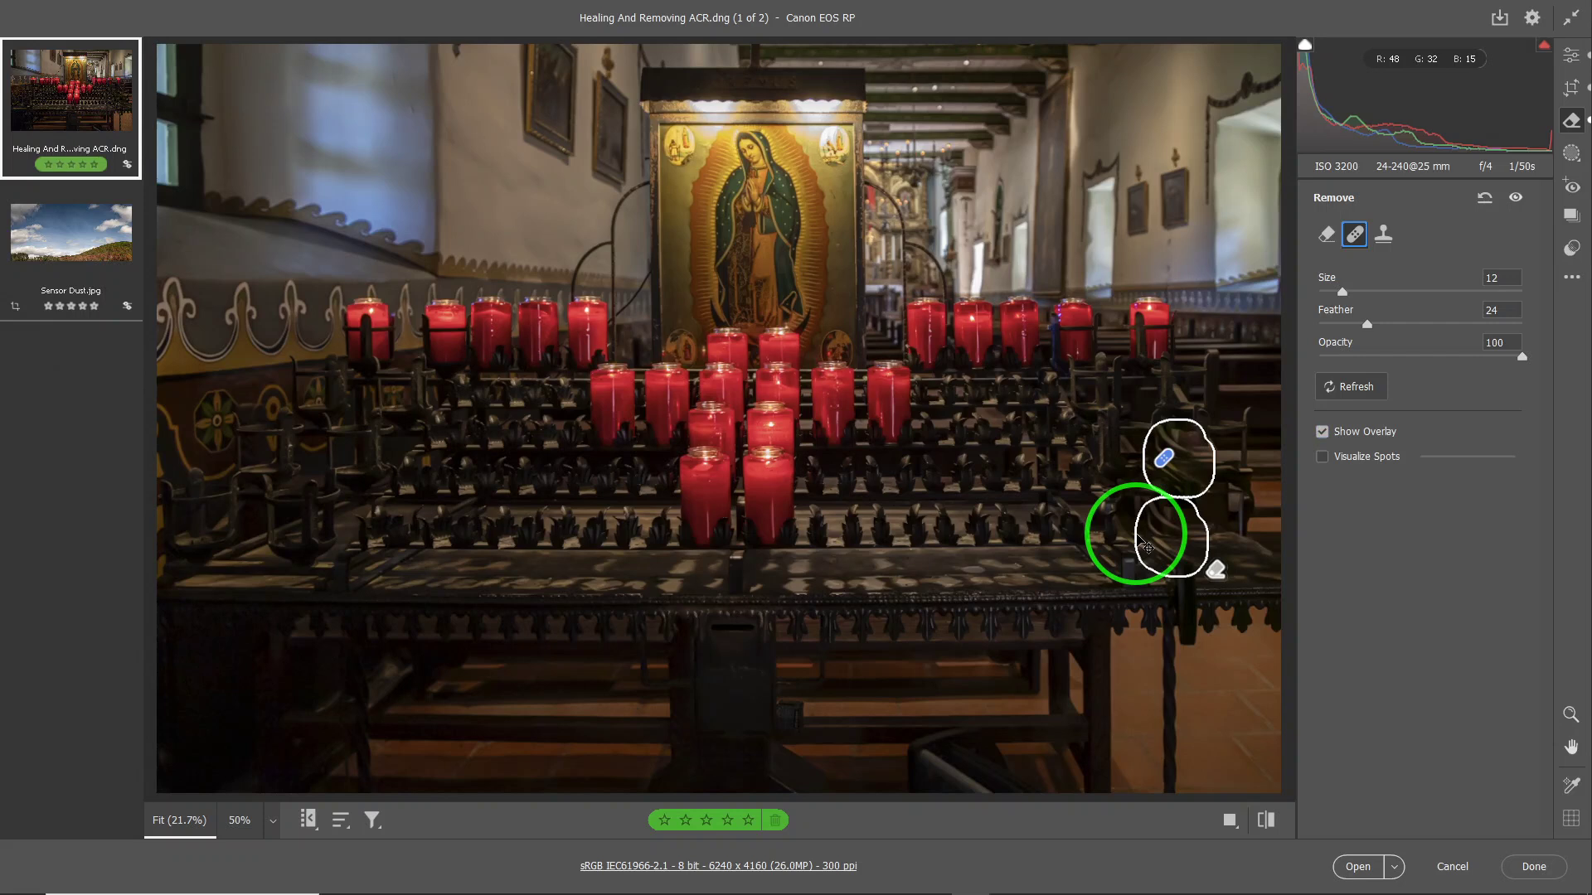
{"action": "mouse_move", "coordinate": [1148, 547]}
{"action": "left_mouse_down"}
{"action": "mouse_move", "coordinate": [1068, 450]}
{"action": "mouse_move", "coordinate": [1095, 458]}
{"action": "left_mouse_up"}
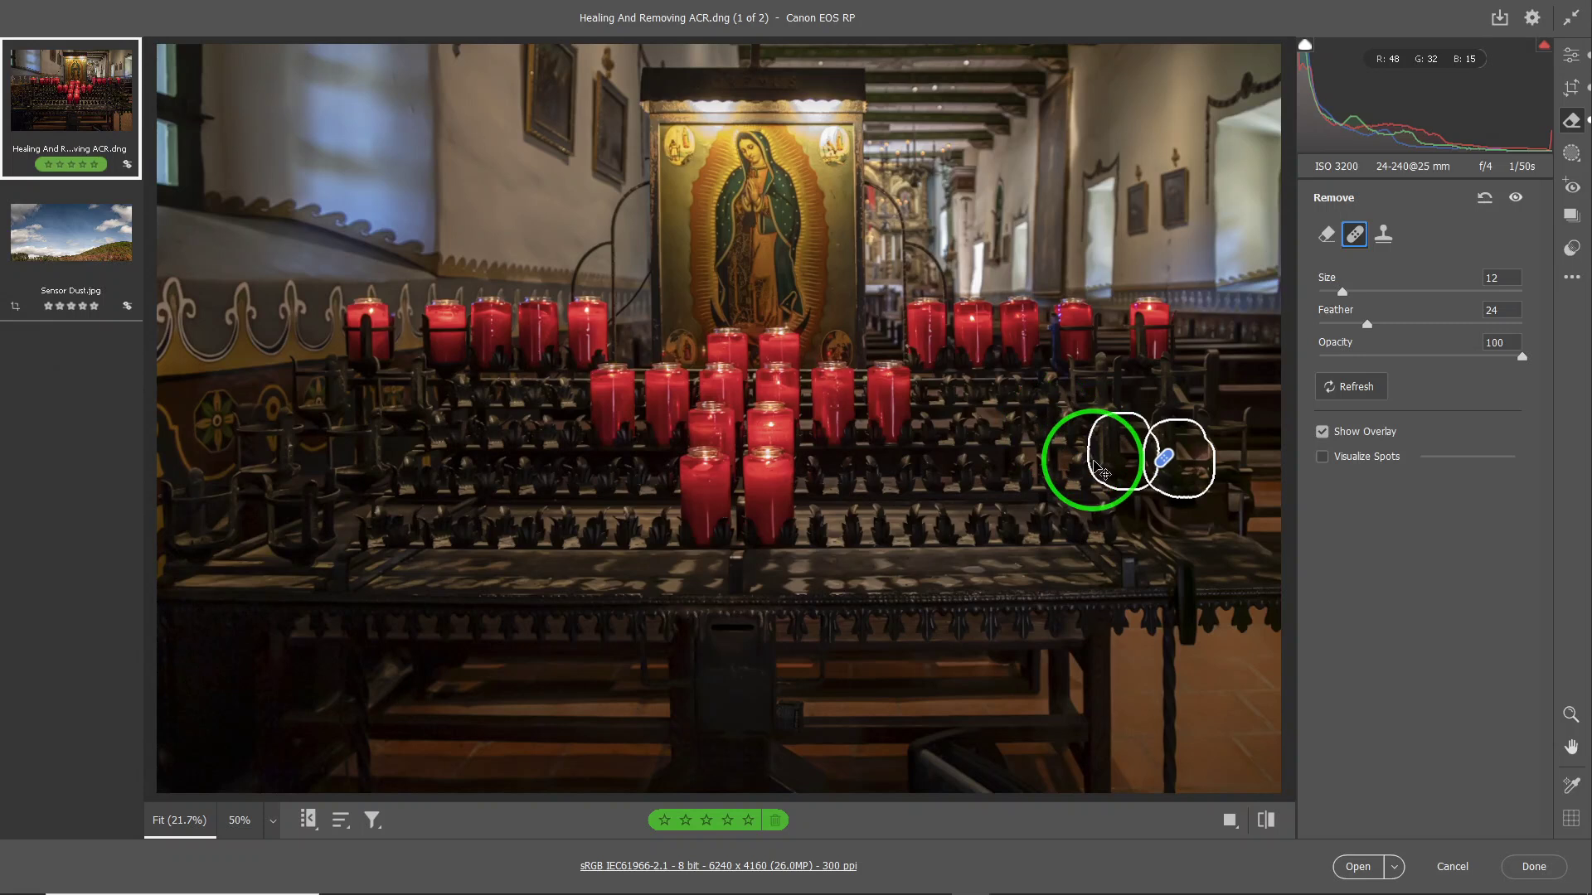
{"action": "left_click_drag", "start_coordinate": [1094, 461], "coordinate": [1099, 448]}
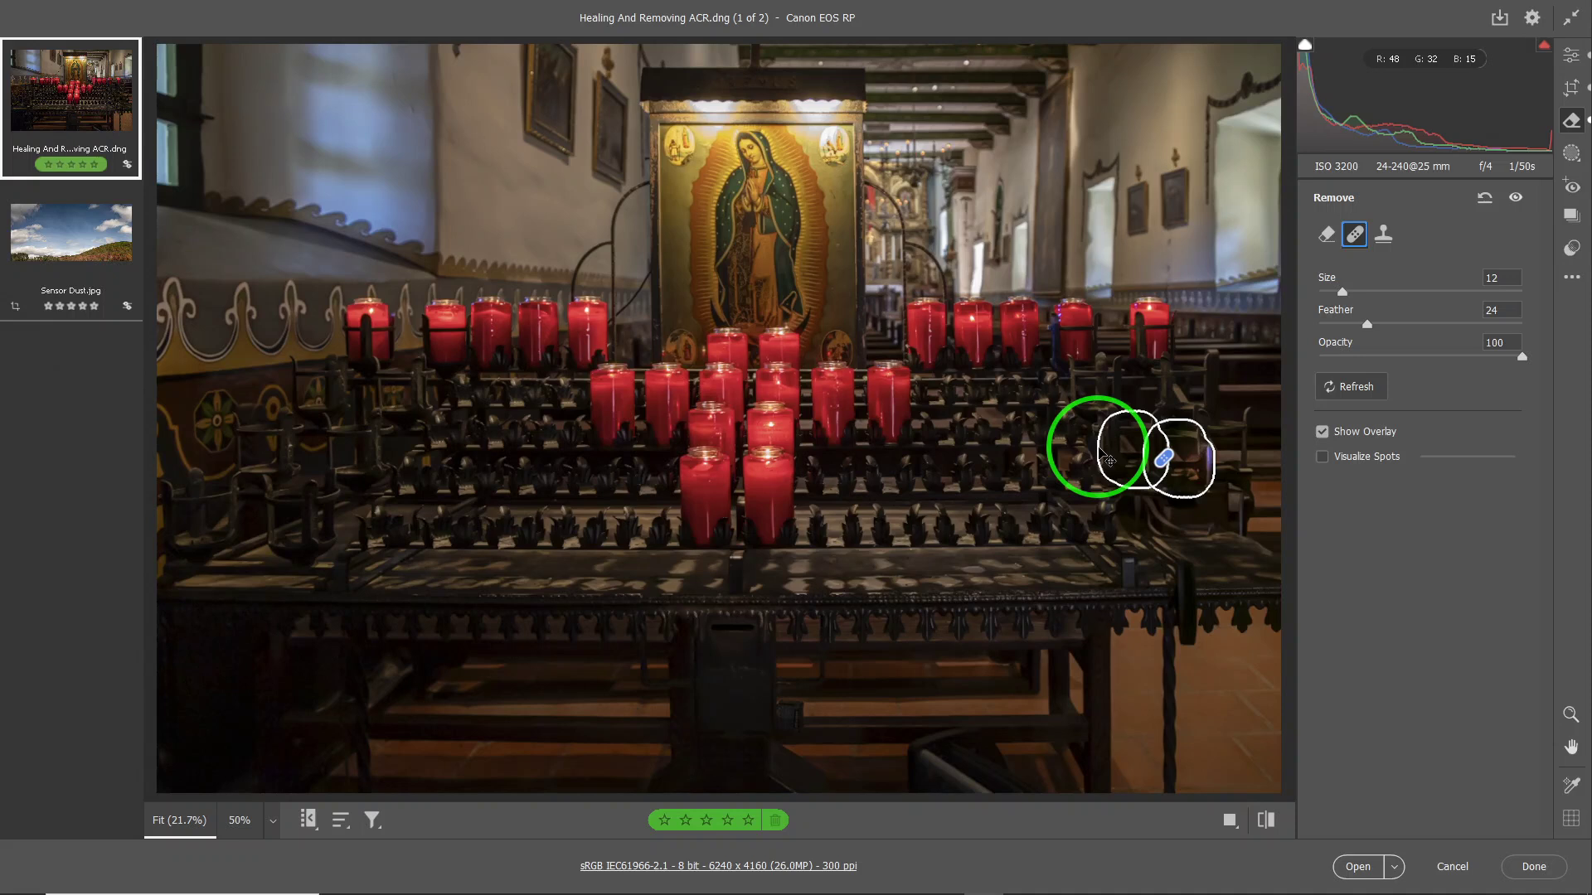
{"action": "left_click_drag", "start_coordinate": [1108, 461], "coordinate": [1092, 465]}
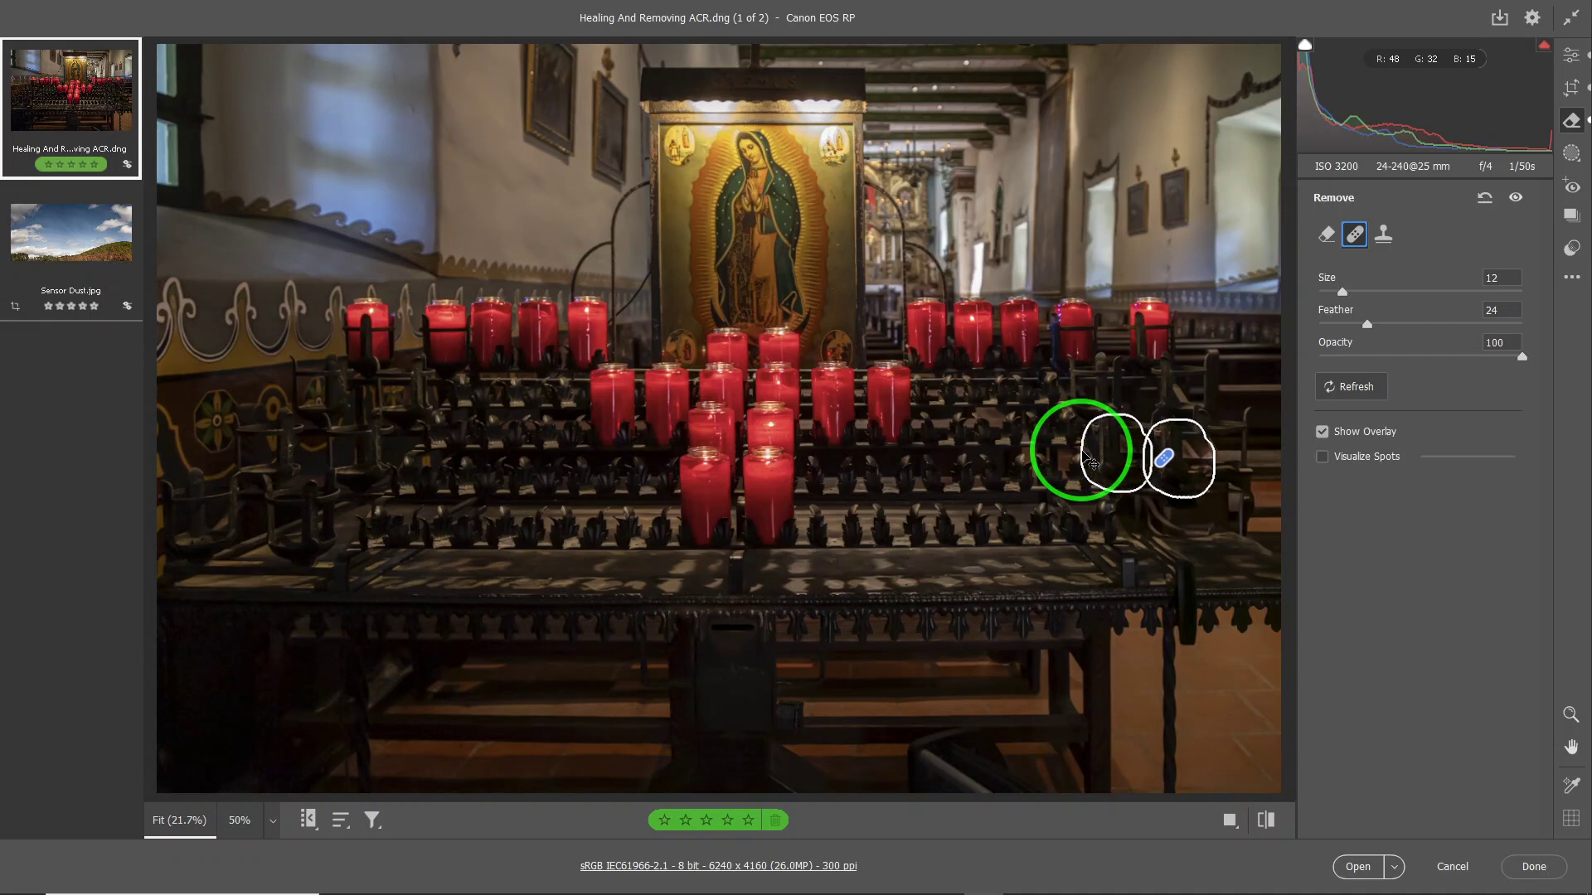
{"action": "left_click_drag", "start_coordinate": [1092, 464], "coordinate": [1112, 462]}
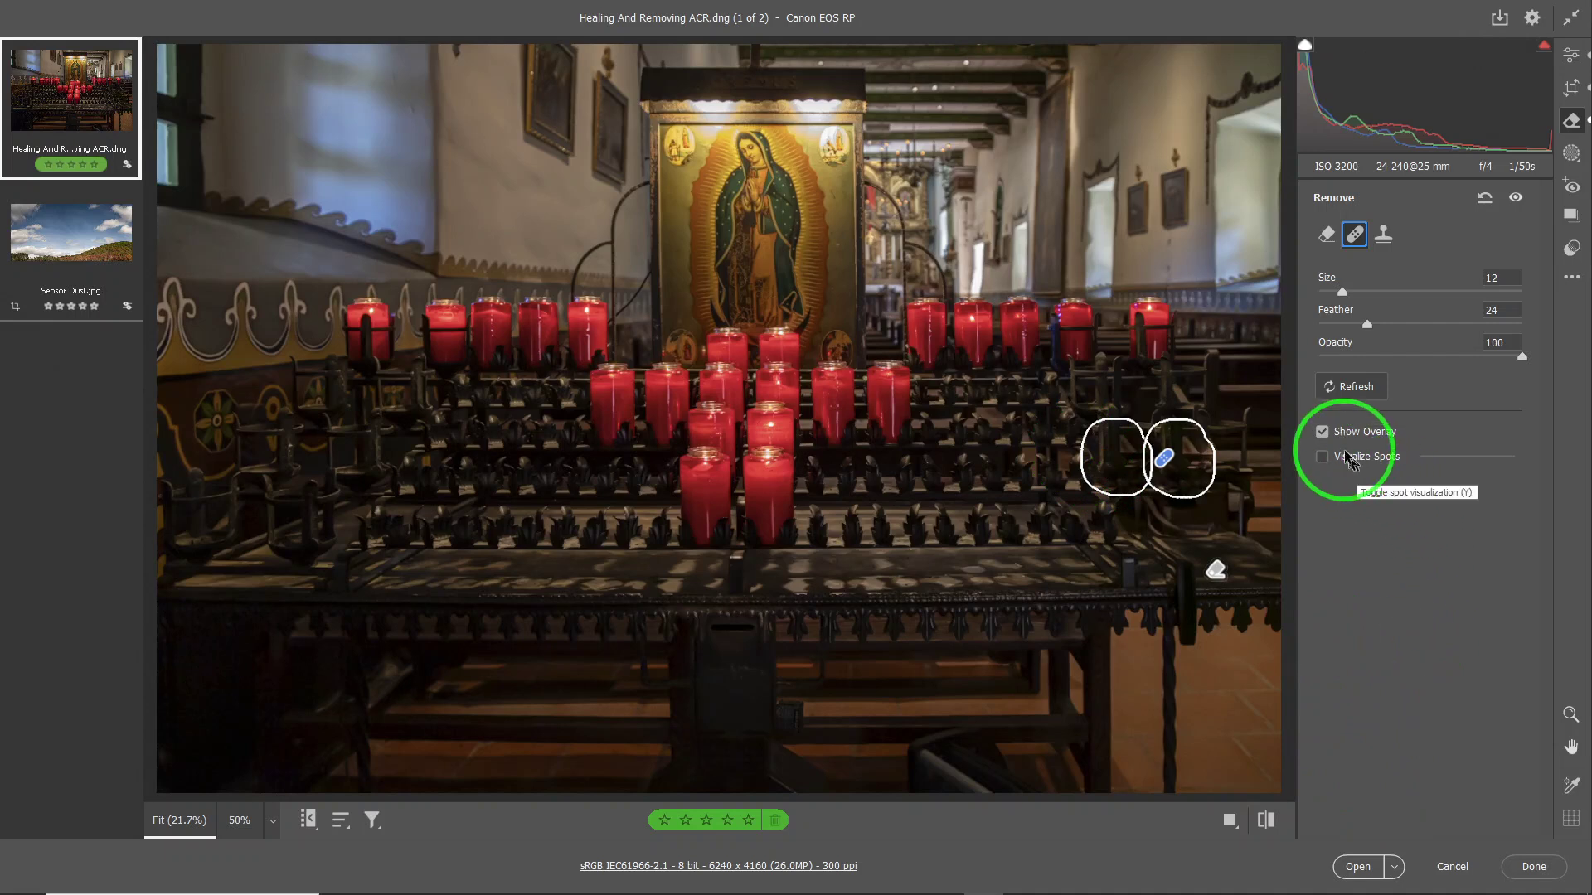
Step: Uncheck Show Overlay so the healed rack end shows without spot outlines
{"action": "left_click", "coordinate": [1323, 434]}
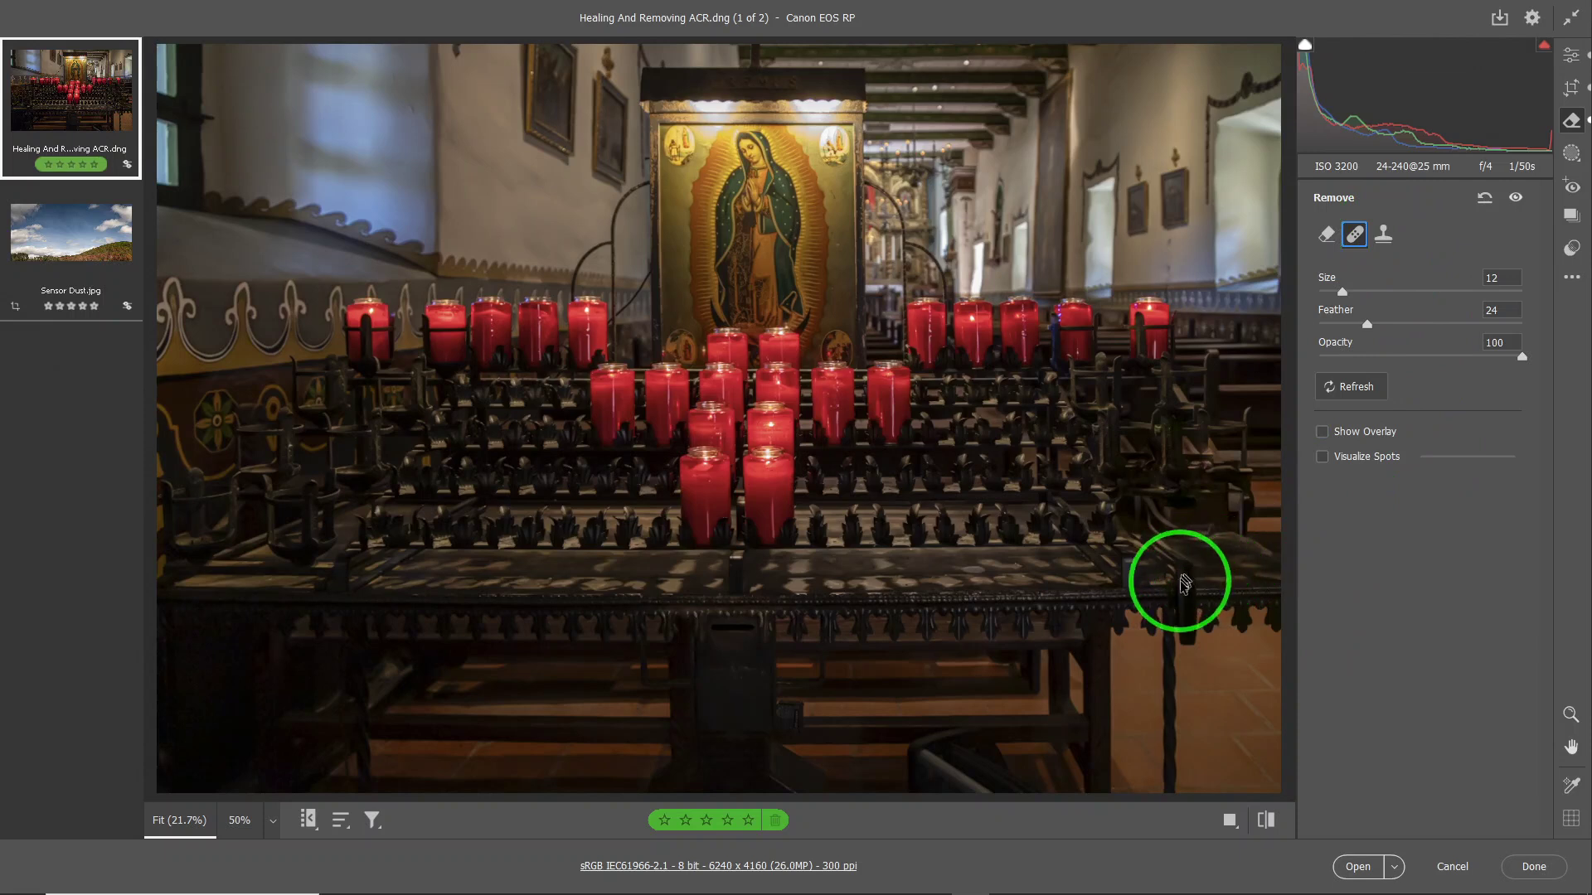
Step: Switch to Clone, shrink the brush to size 9, and clone out the dark stand leg
{"action": "key", "text": "shift+b"}
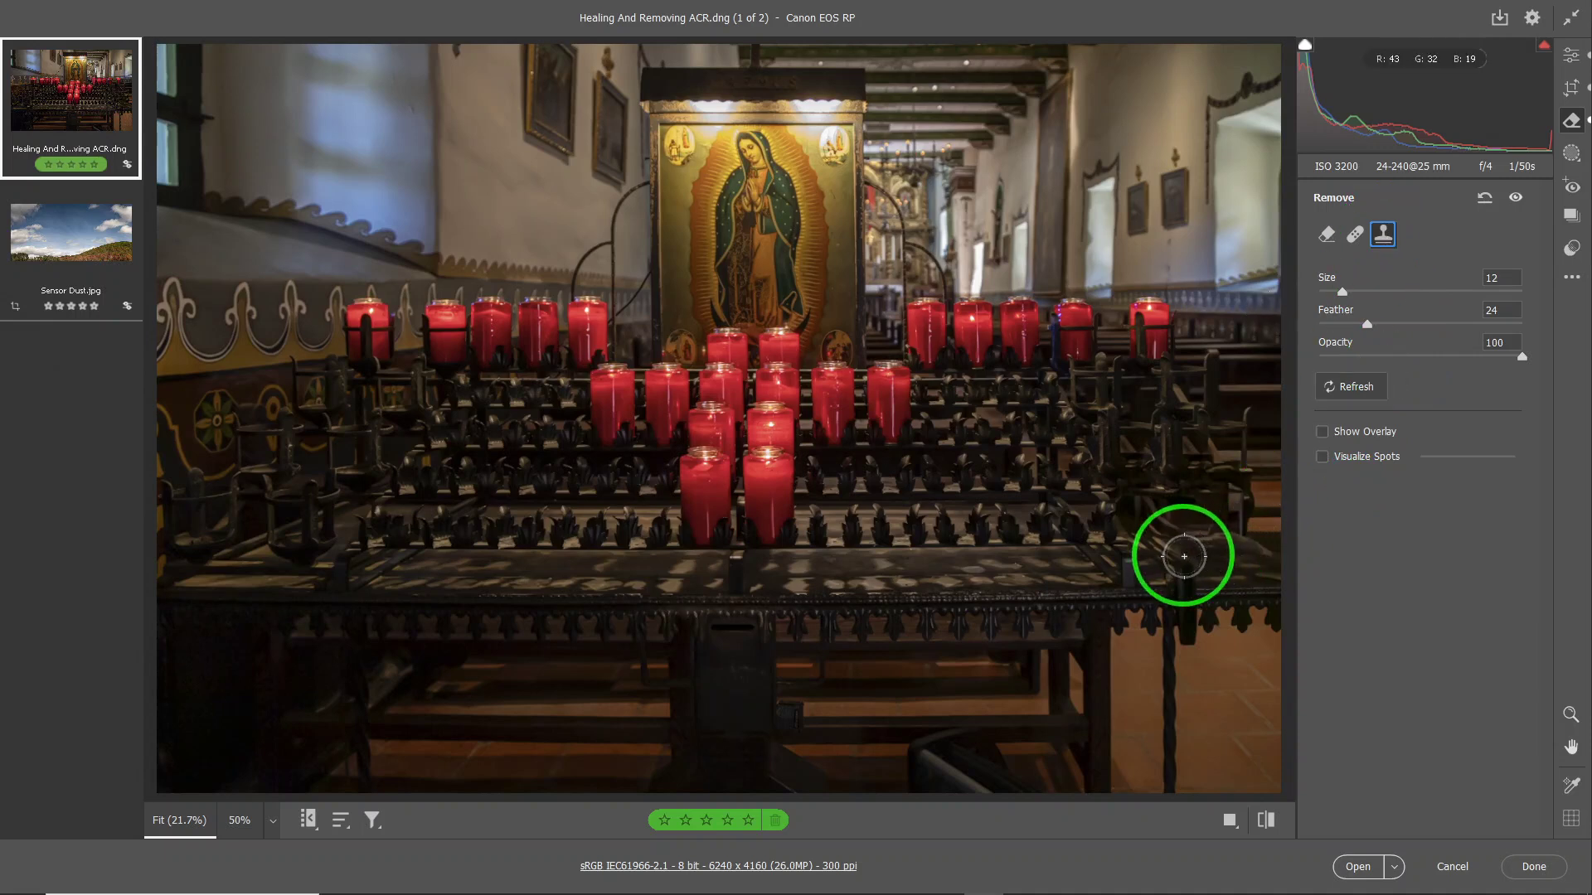
{"action": "key", "text": "bracketleft"}
{"action": "key", "text": "bracketleft"}
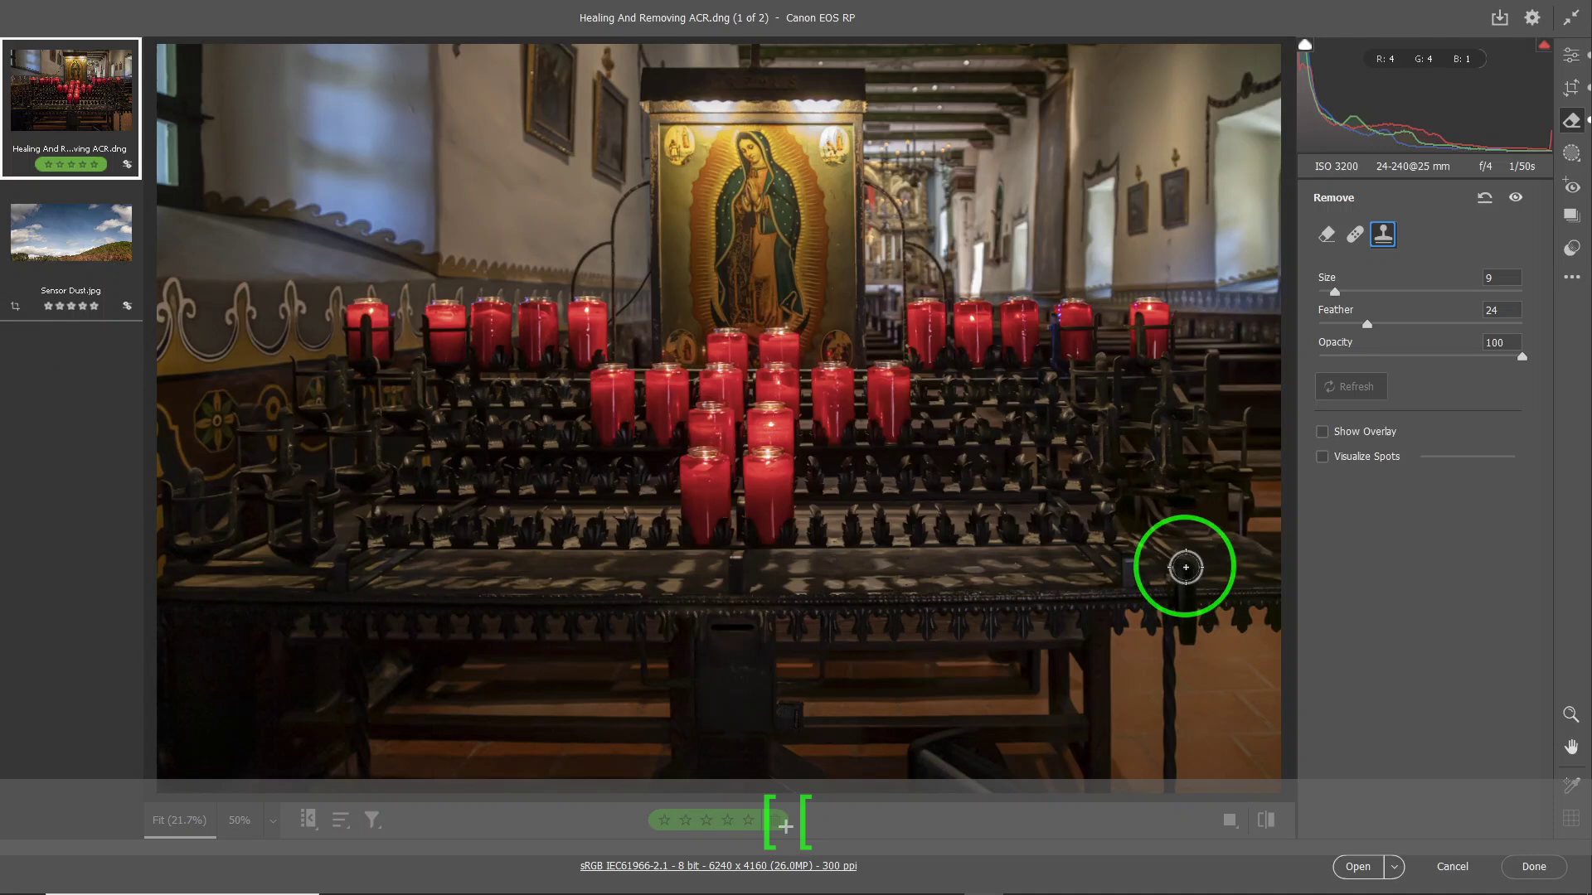
{"action": "left_click_drag", "start_coordinate": [1186, 570], "coordinate": [1192, 638]}
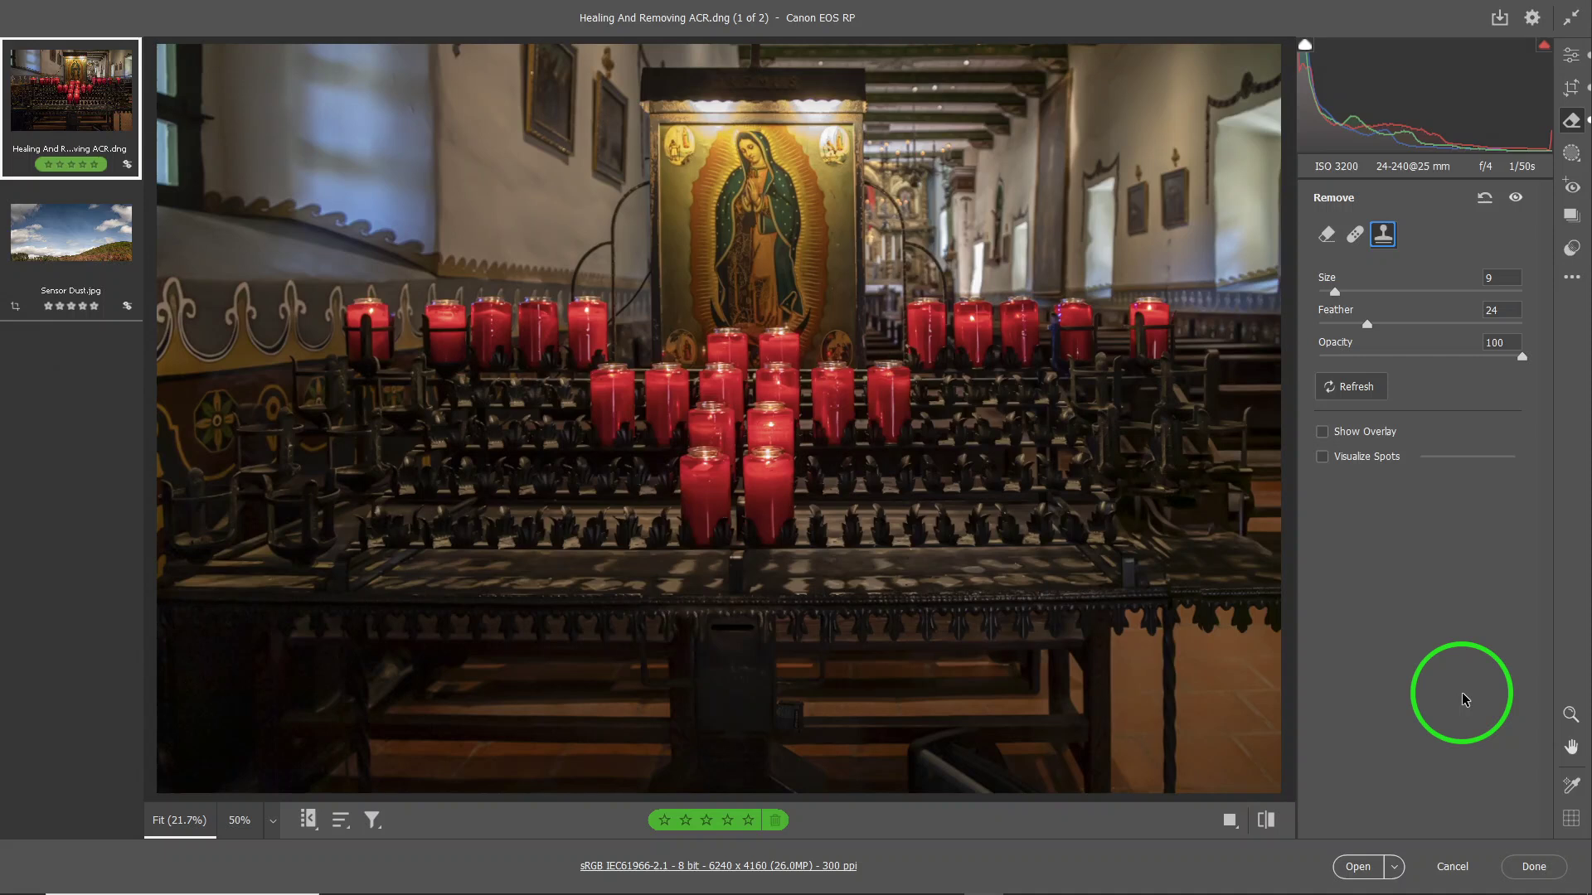
Step: Turn on Show Overlay in the Remove panel to outline both retouch spots
{"action": "left_click", "coordinate": [1321, 432]}
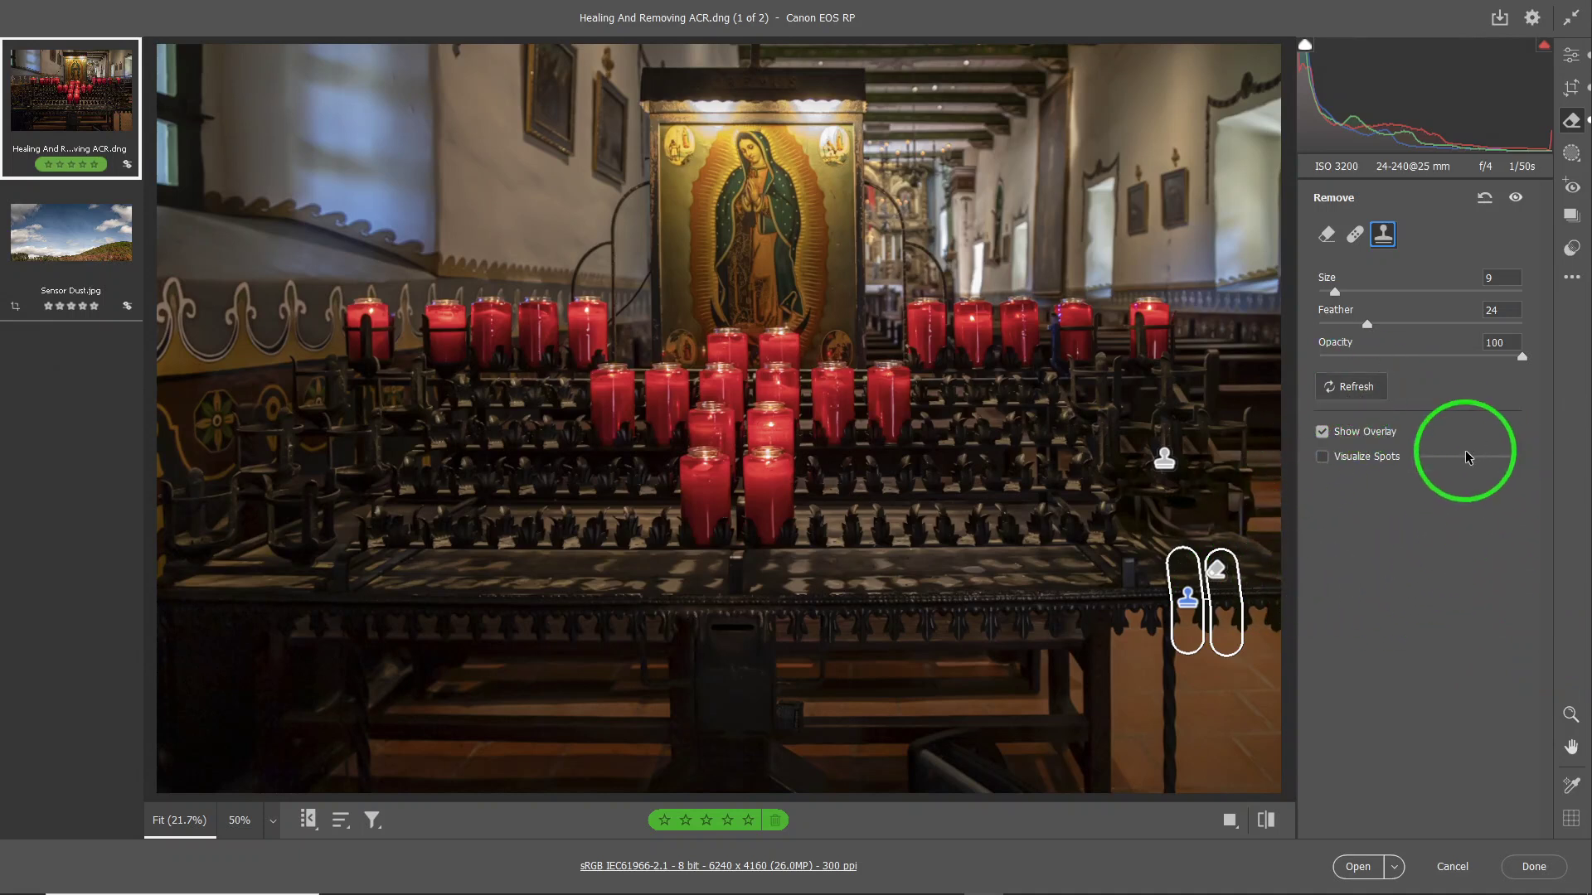
Step: Switch the leg spot to Heal, then to Generative AI removal; cancel the generation and undo
{"action": "left_click", "coordinate": [1353, 237]}
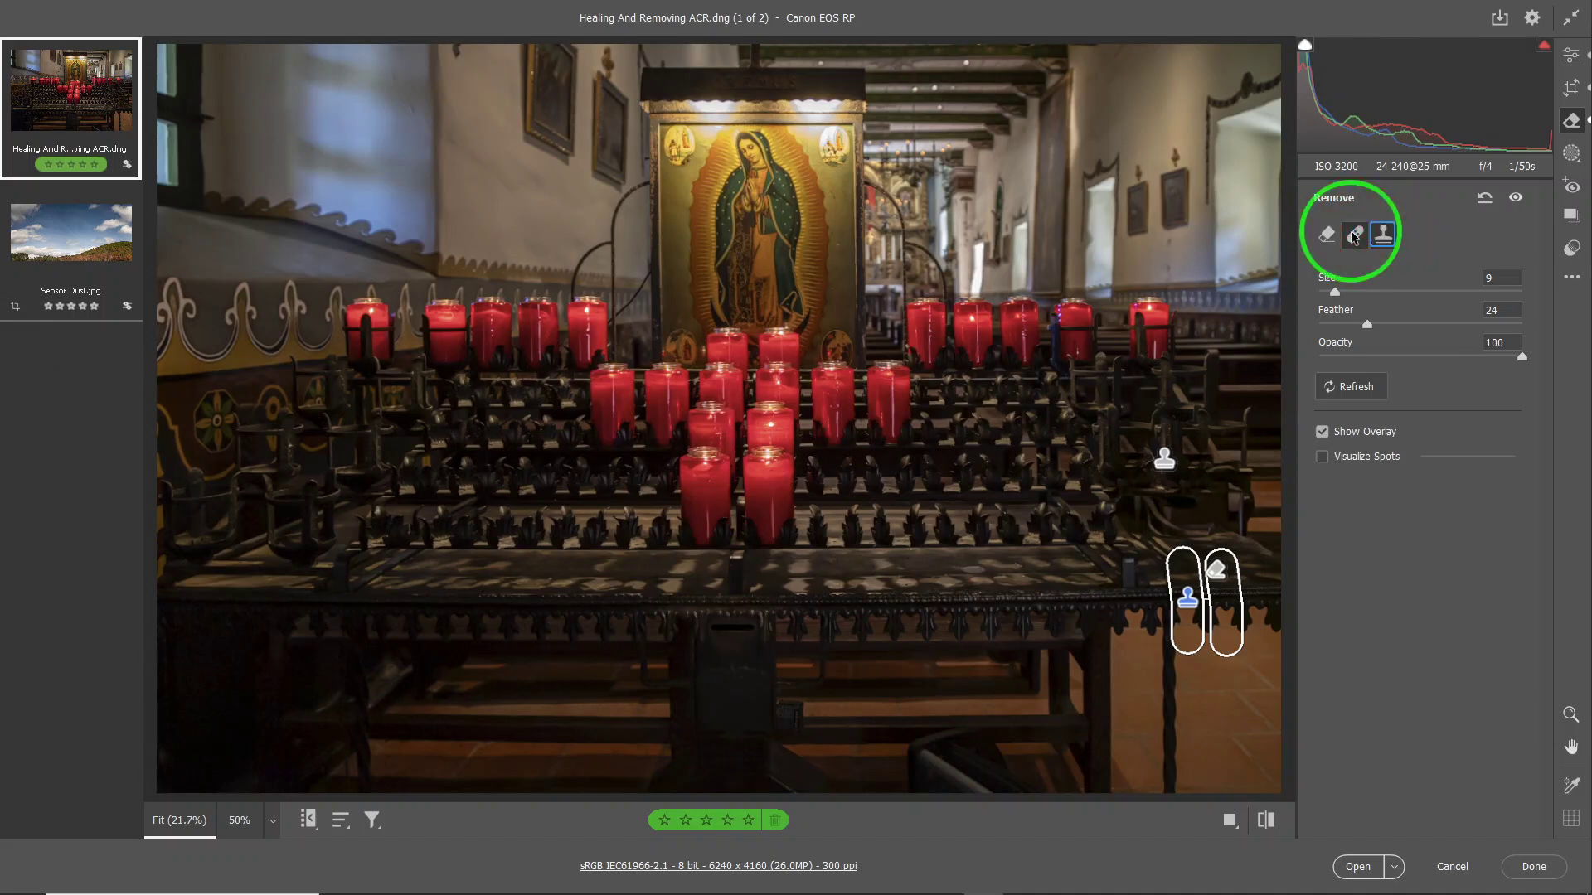
{"action": "left_click", "coordinate": [1327, 235]}
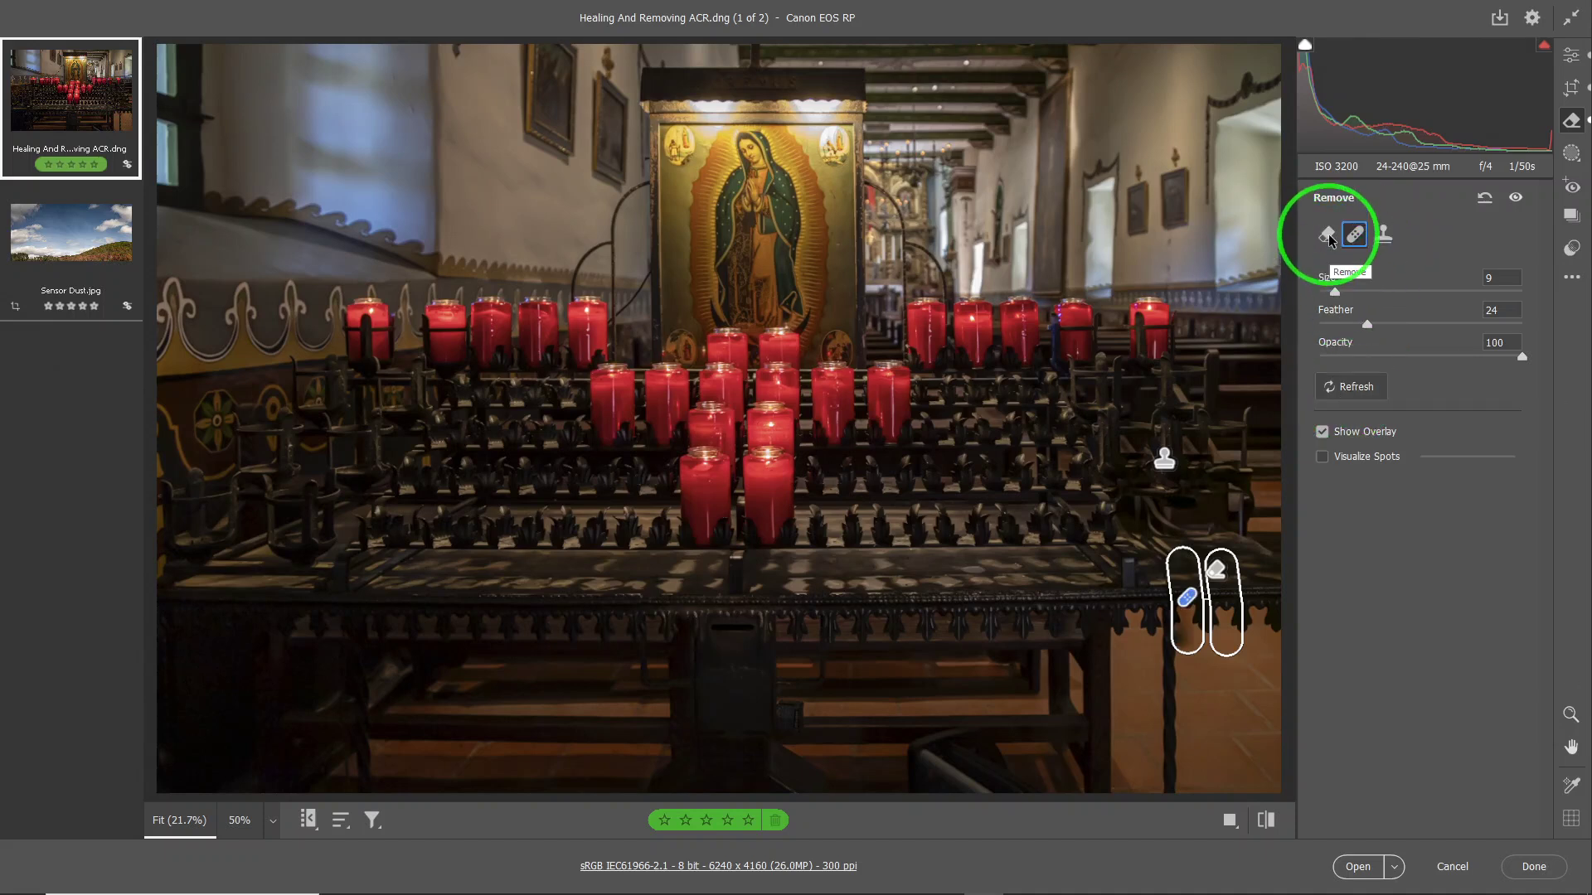
{"action": "left_click", "coordinate": [1370, 390]}
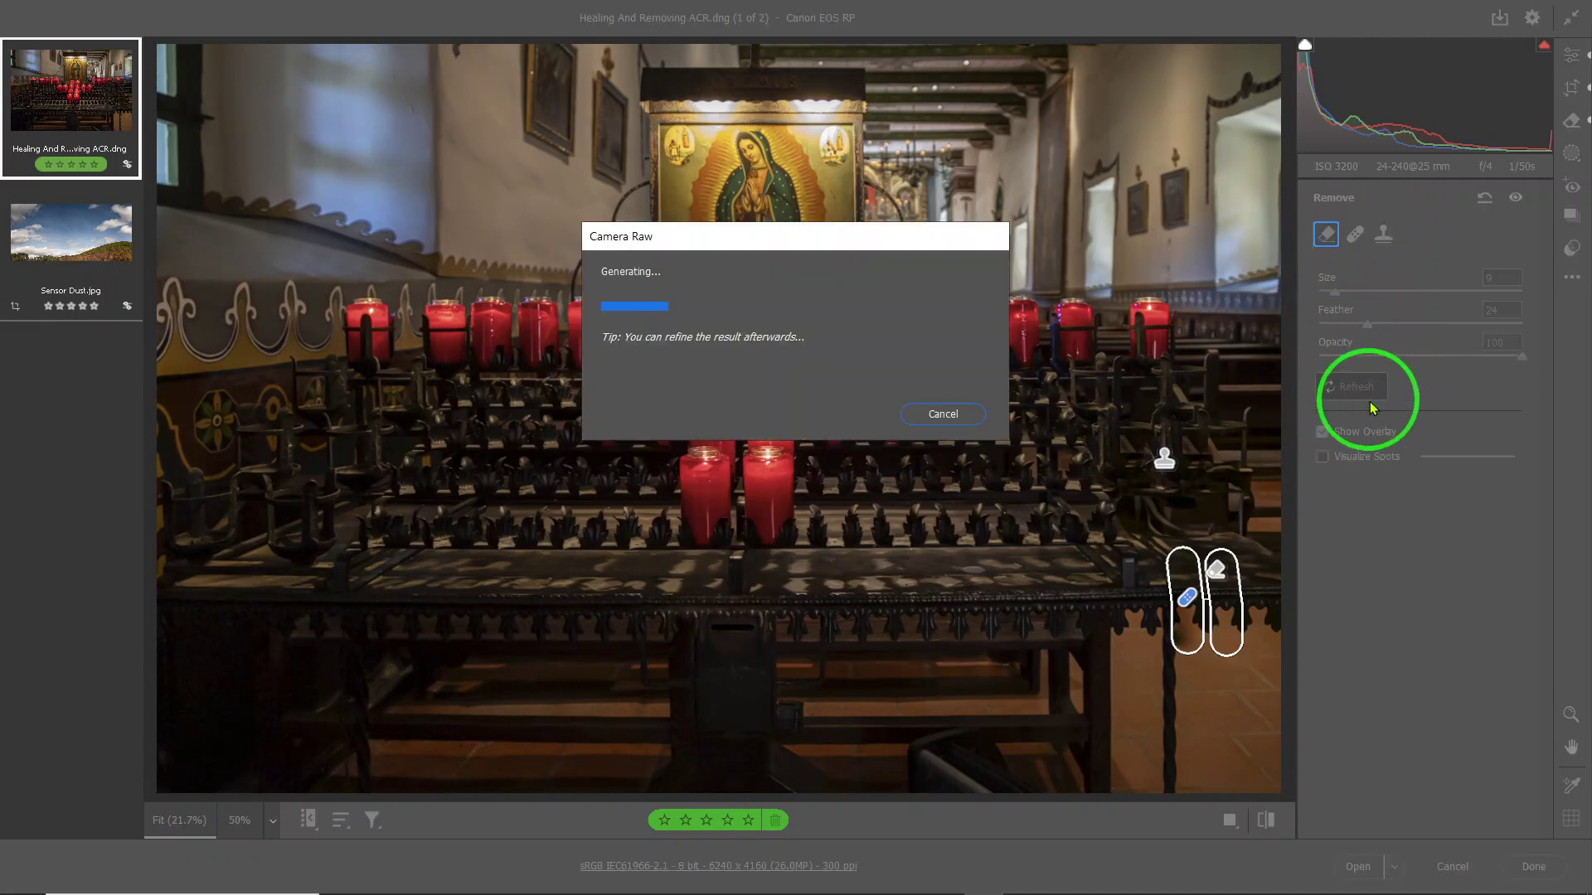
{"action": "left_click", "coordinate": [944, 415]}
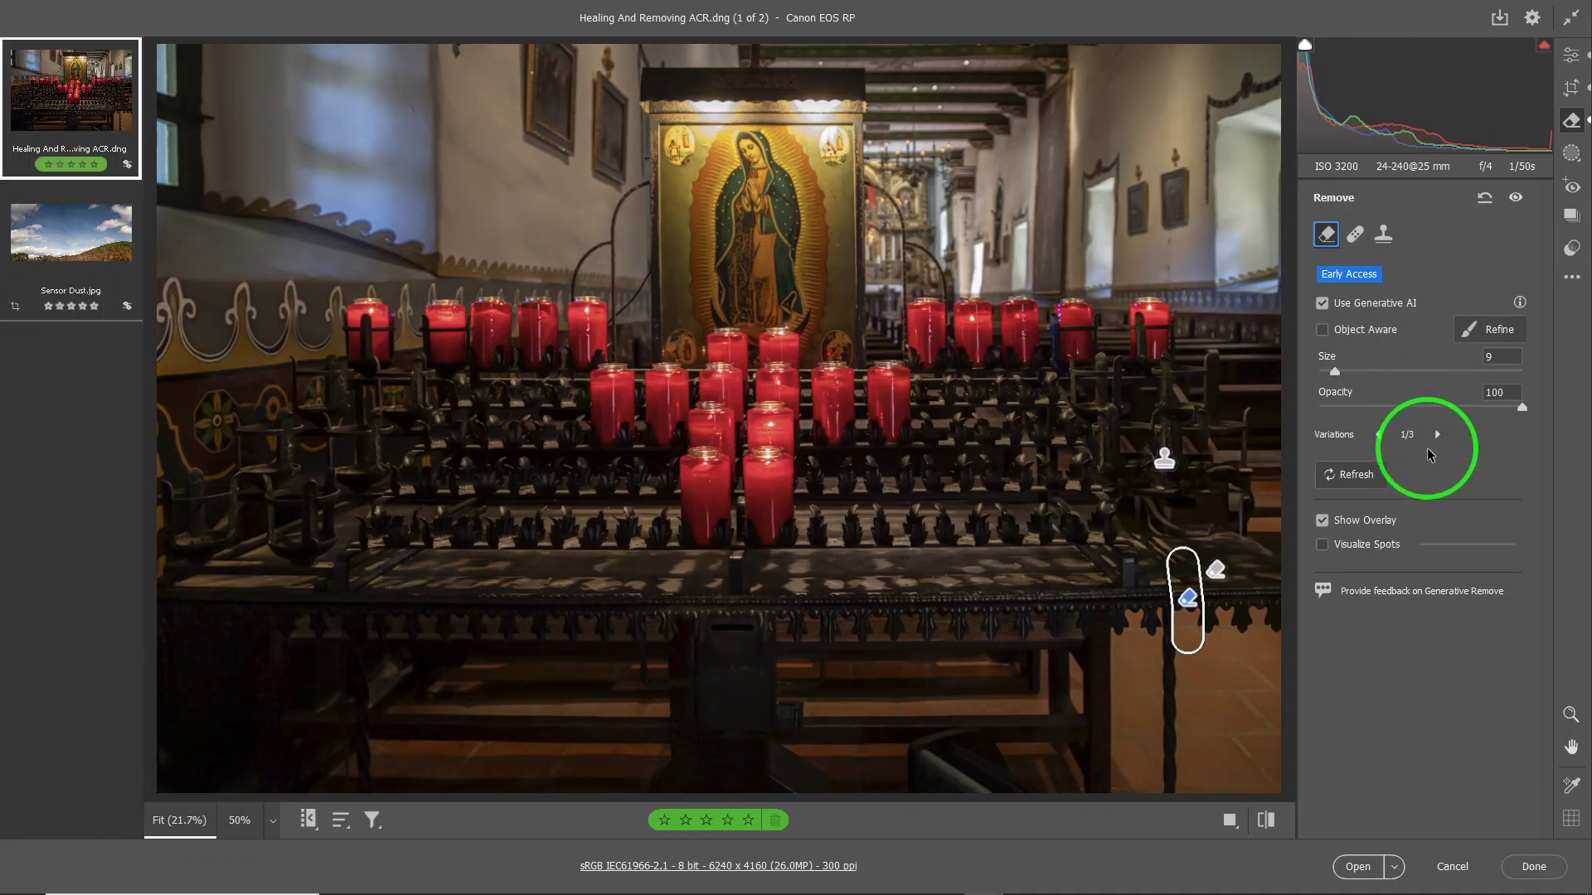
{"action": "key", "text": "ctrl+z"}
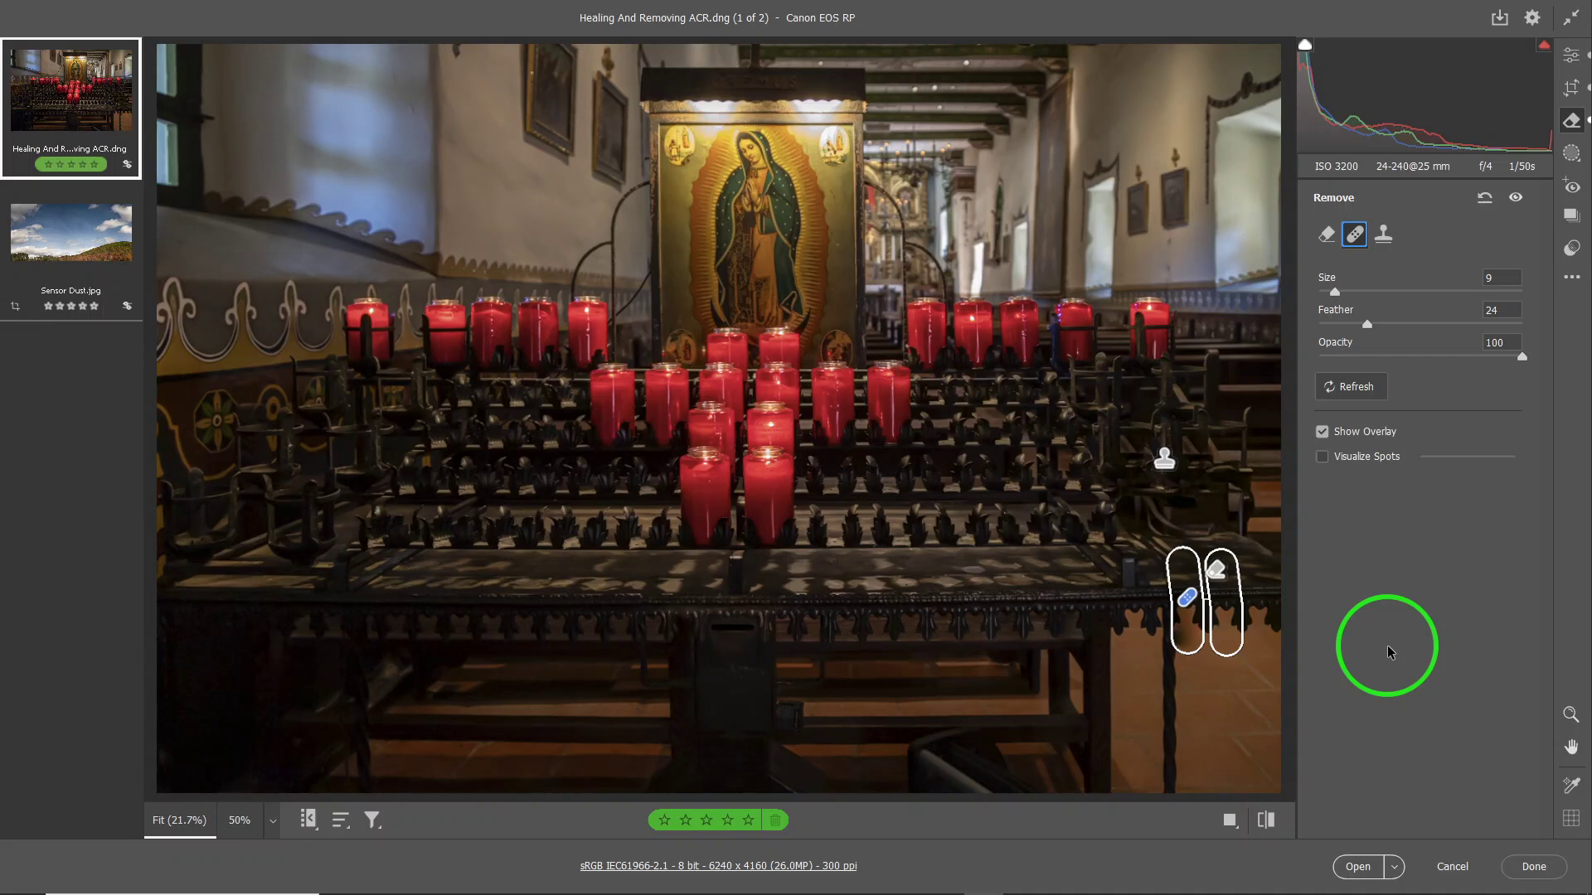
Step: Set the leg spot back to Clone and turn off Show Overlay
{"action": "left_click", "coordinate": [1383, 238]}
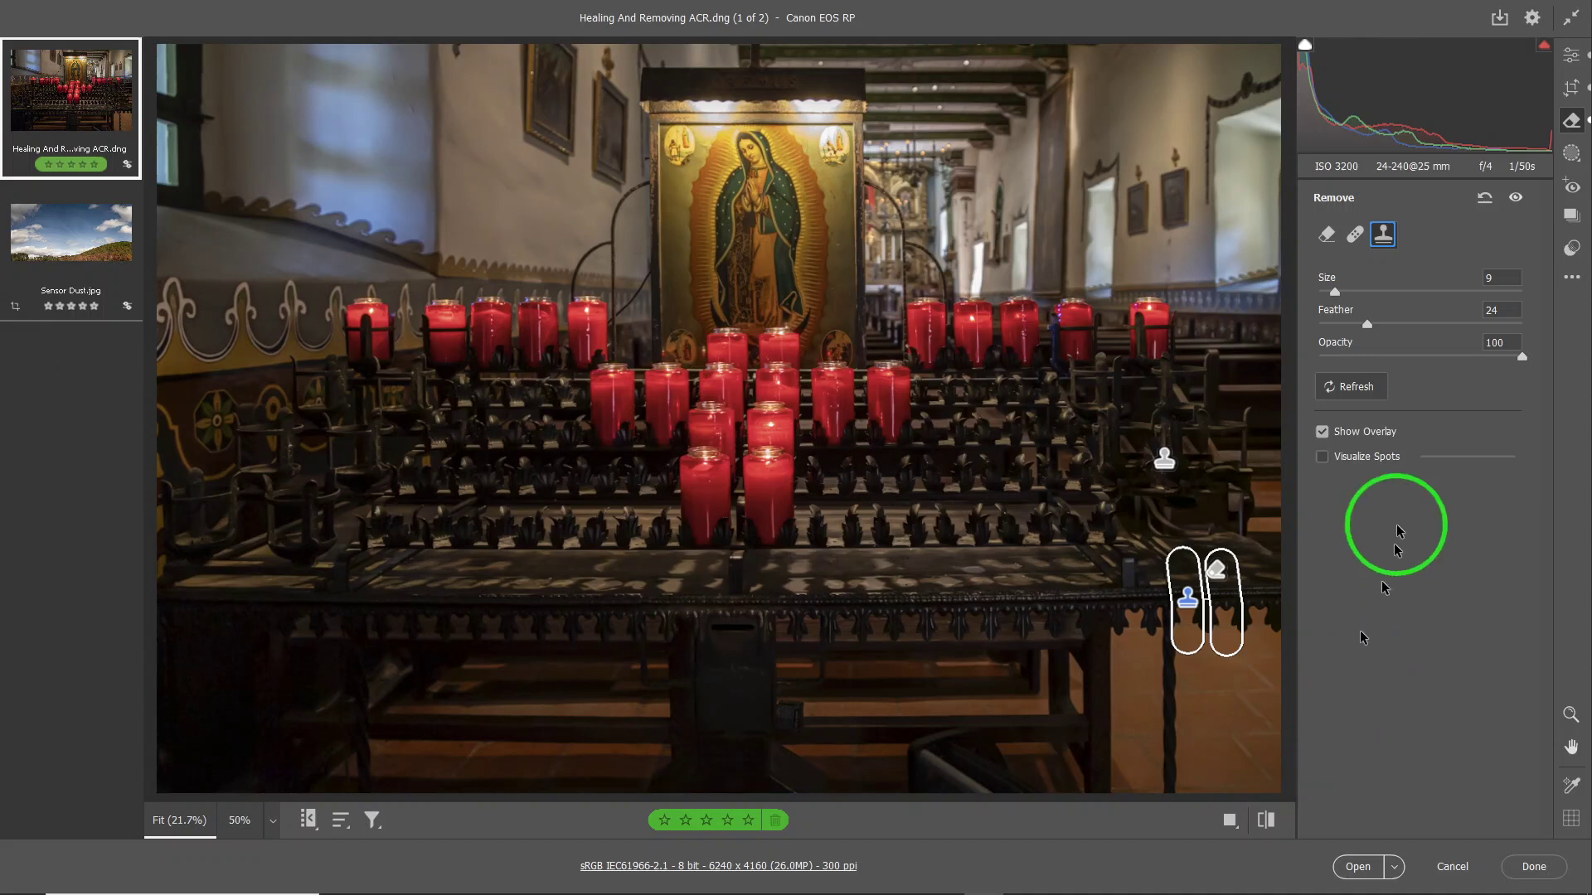
{"action": "left_click", "coordinate": [1321, 433]}
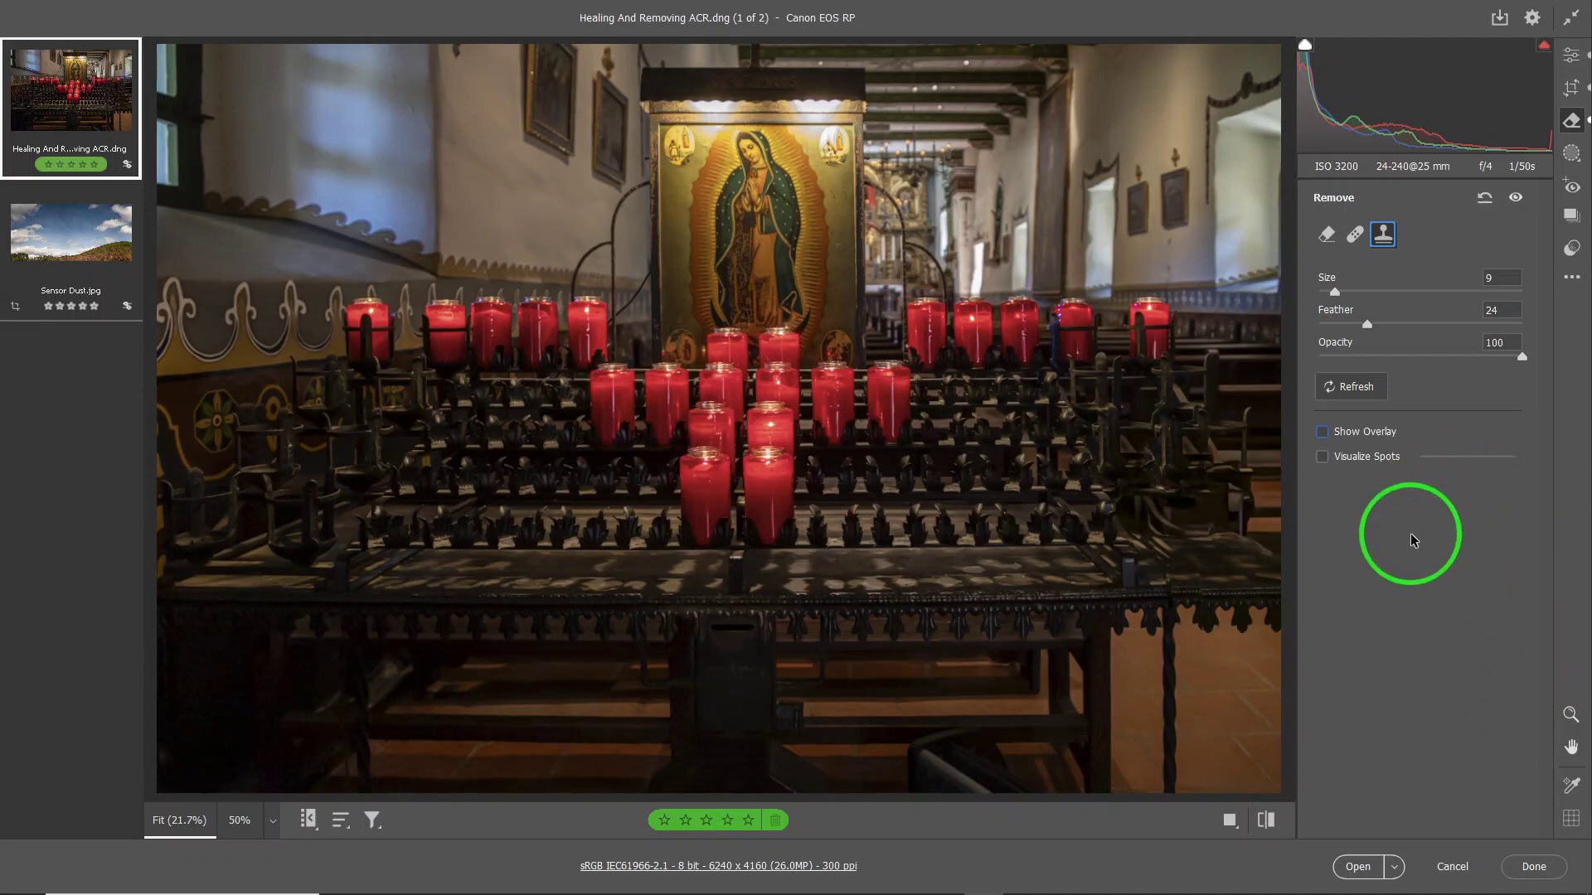
Step: With Visualize Spots on, heal a small spot on the painting, then turn Visualize Spots off
{"action": "left_click", "coordinate": [1323, 456]}
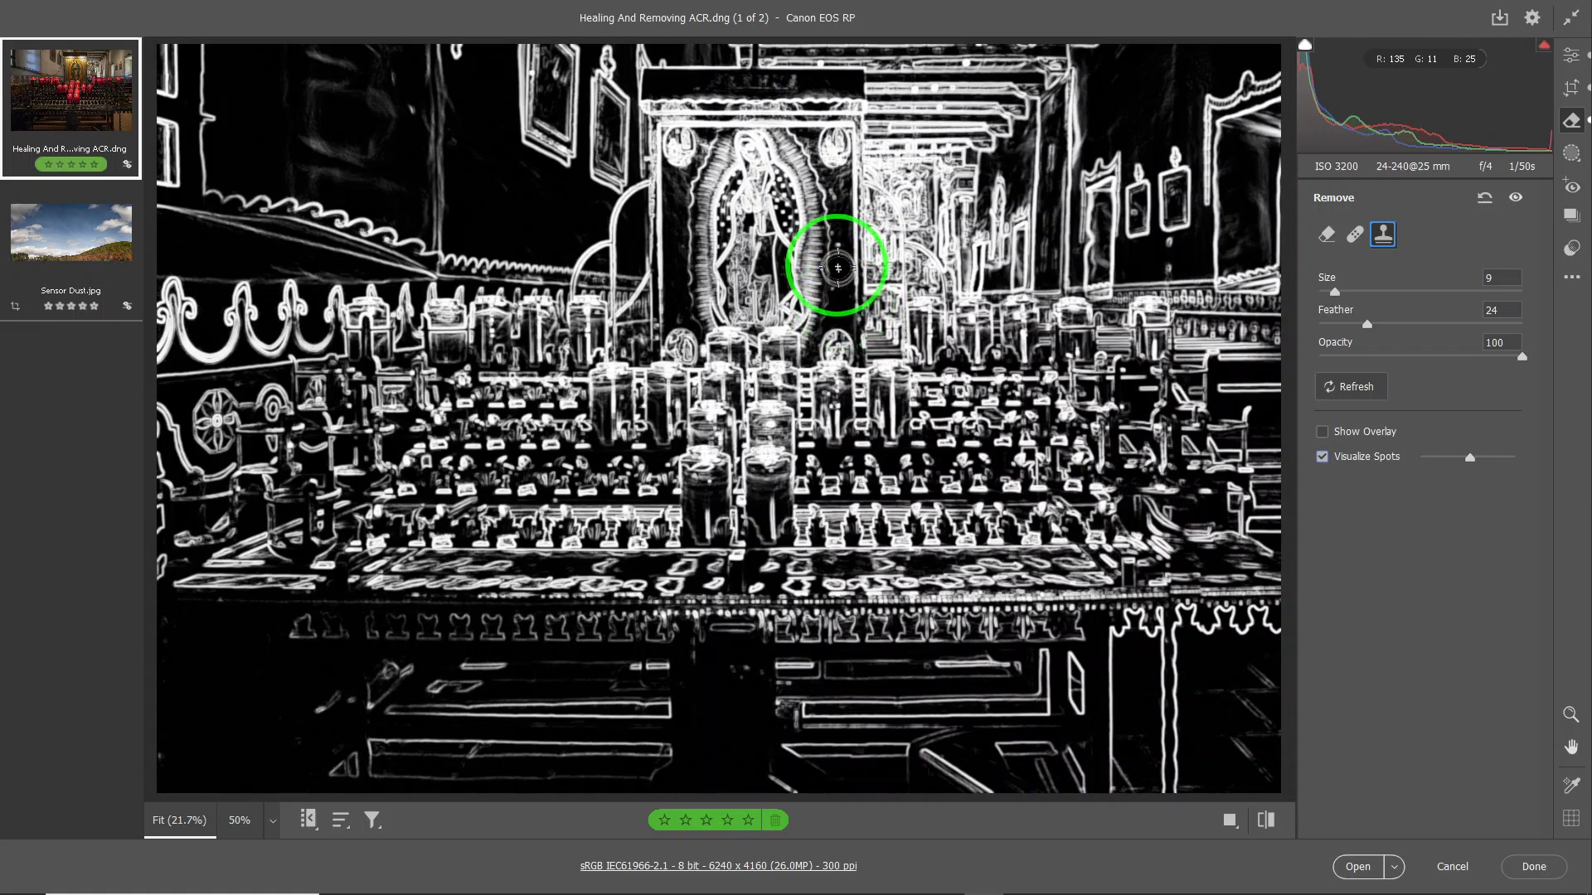
{"action": "left_click", "coordinate": [834, 279]}
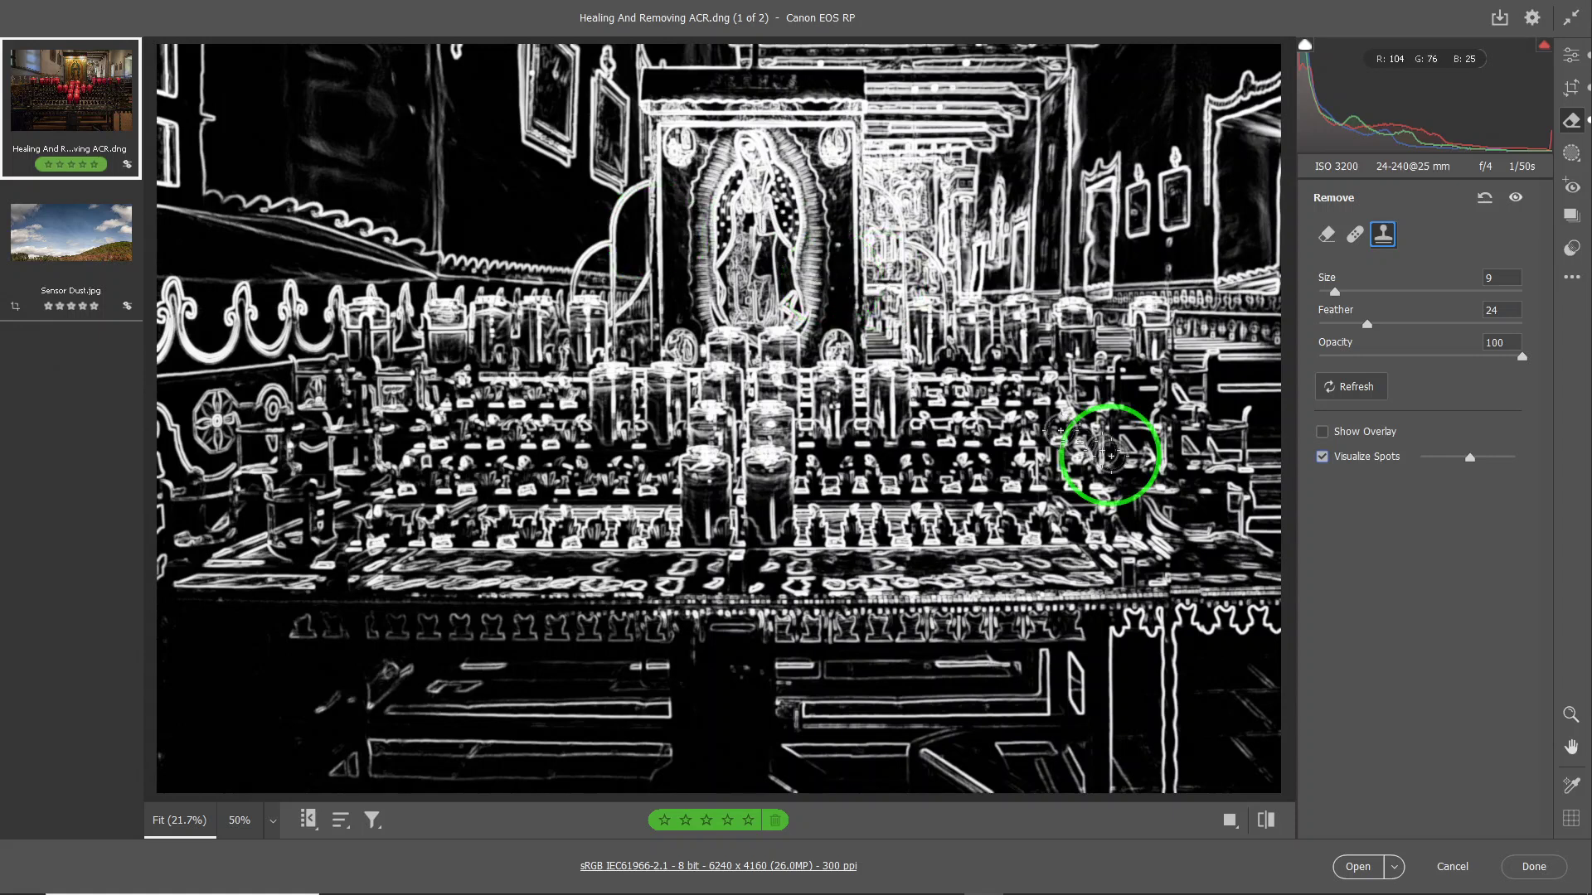
{"action": "left_click", "coordinate": [1321, 456]}
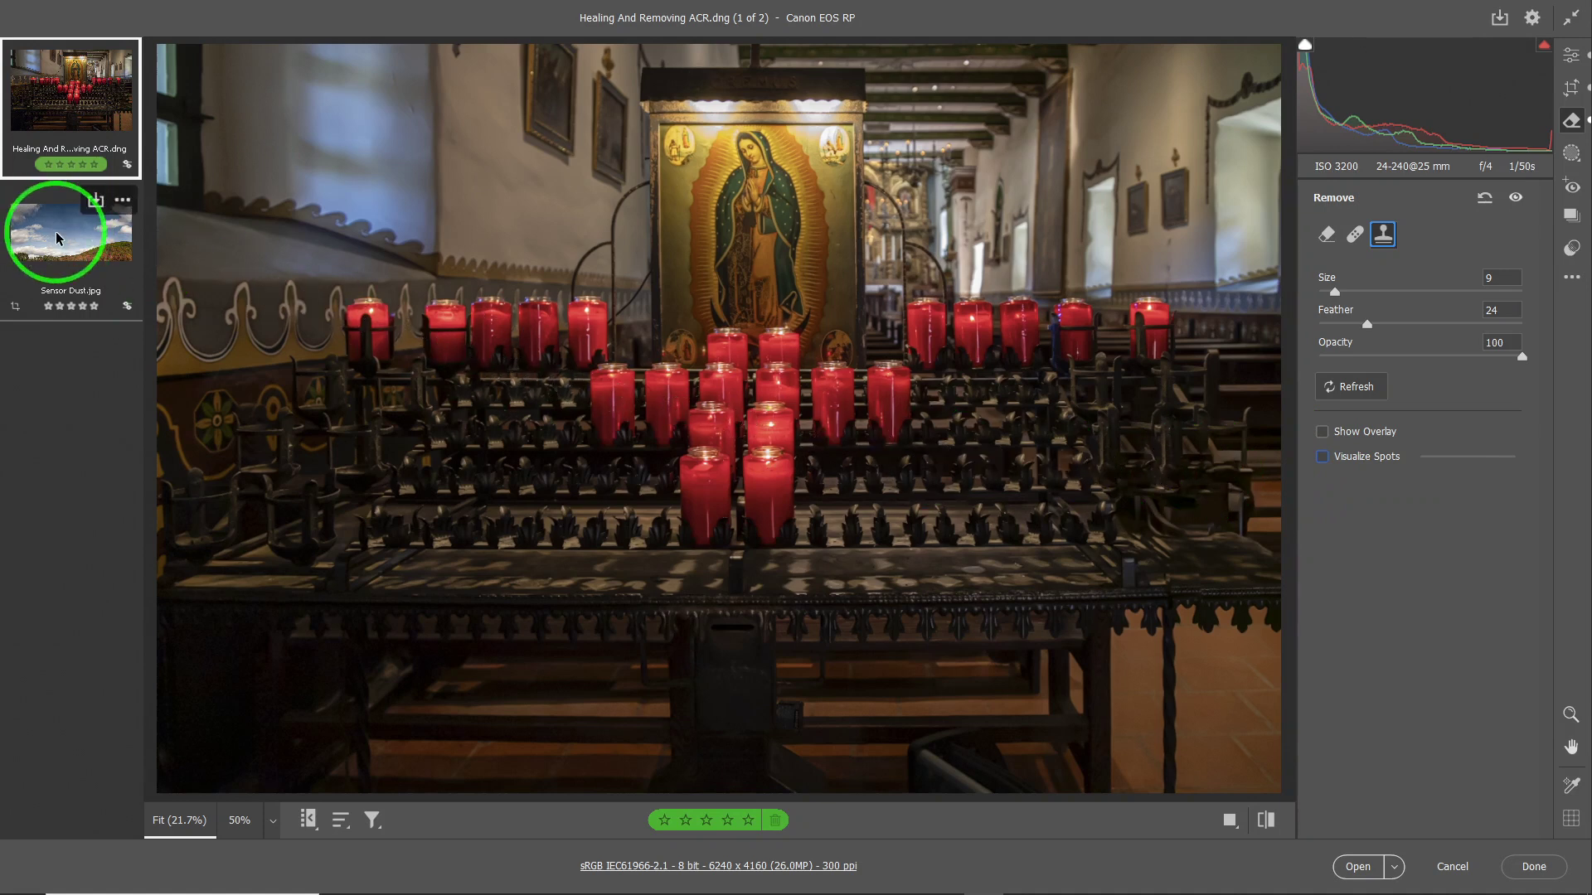
Step: Open Sensor Dust.jpg, enable Visualize Spots with a raised threshold, and select Heal mode
{"action": "left_click", "coordinate": [56, 232]}
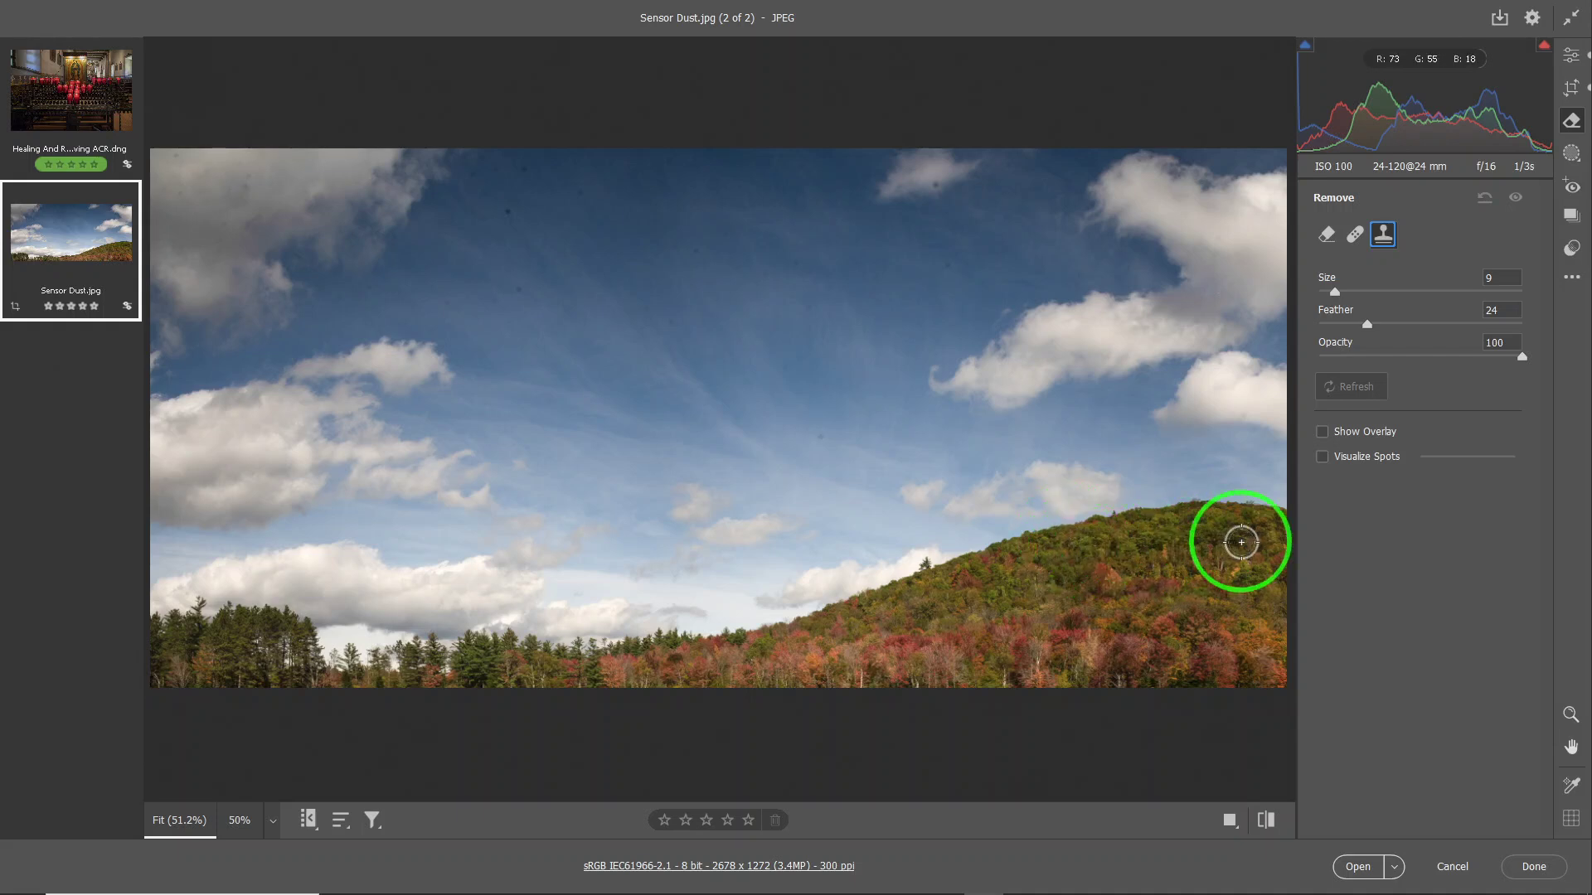
{"action": "left_click", "coordinate": [1321, 457]}
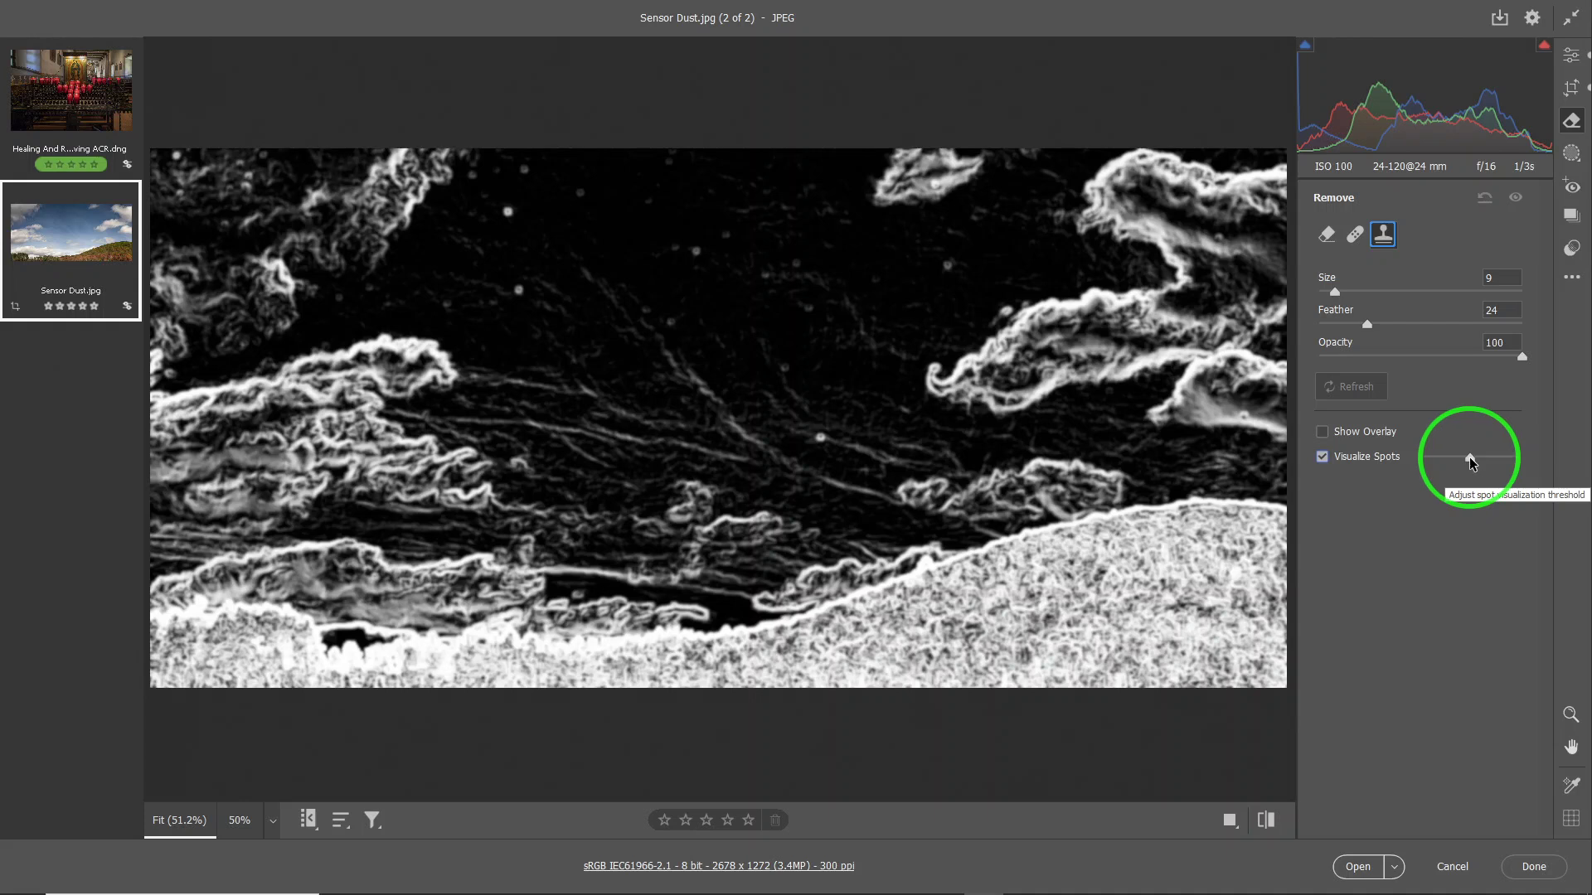
{"action": "left_click_drag", "start_coordinate": [1469, 458], "coordinate": [1488, 456]}
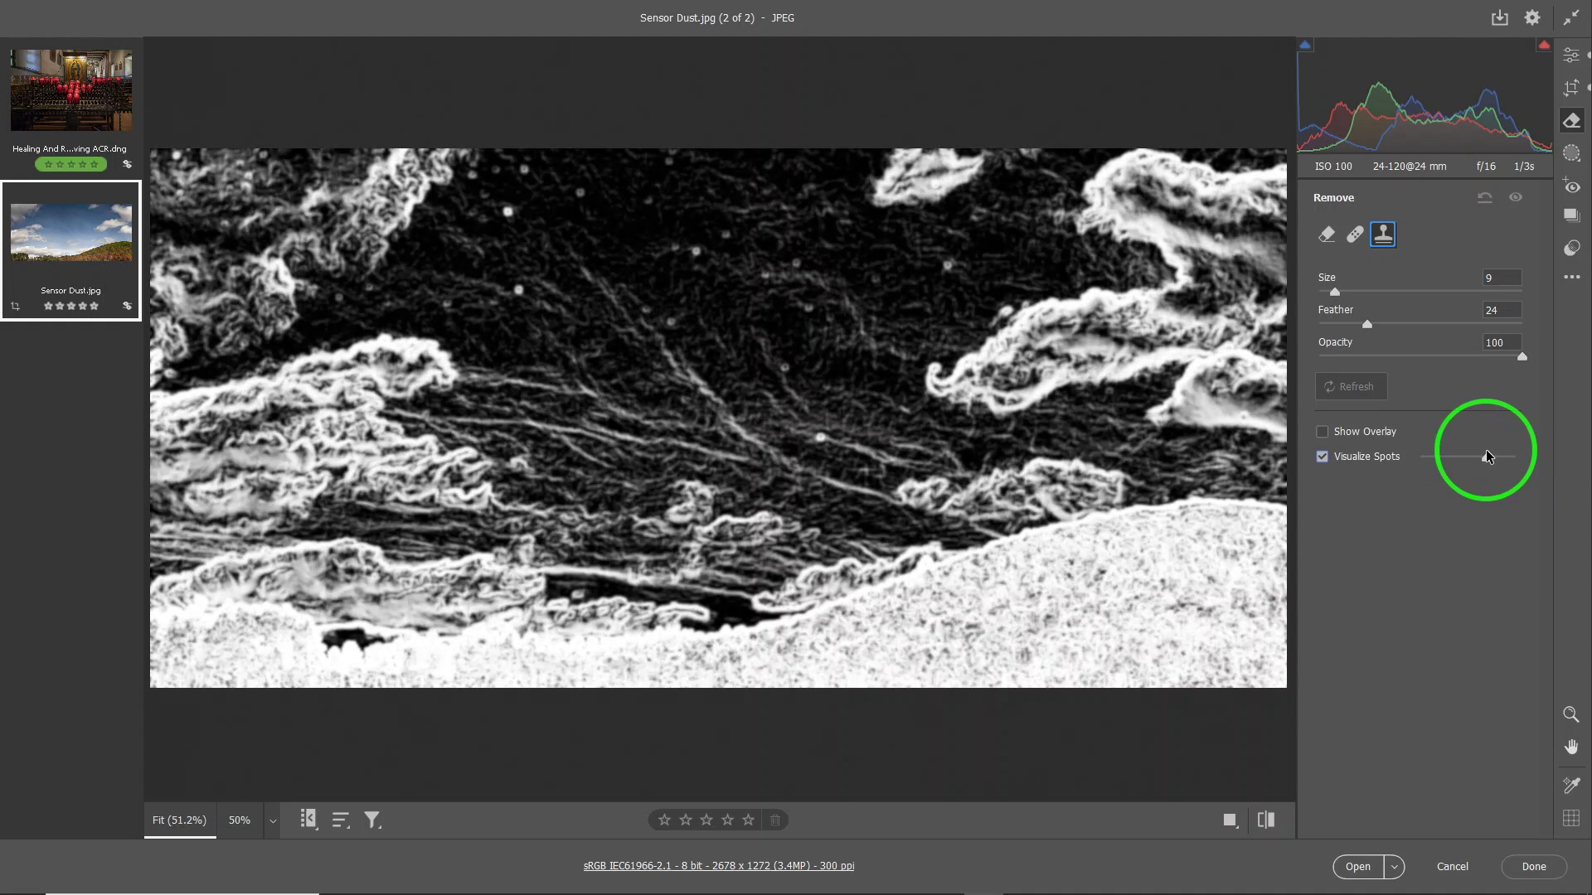
{"action": "left_click_drag", "start_coordinate": [1487, 456], "coordinate": [1490, 456]}
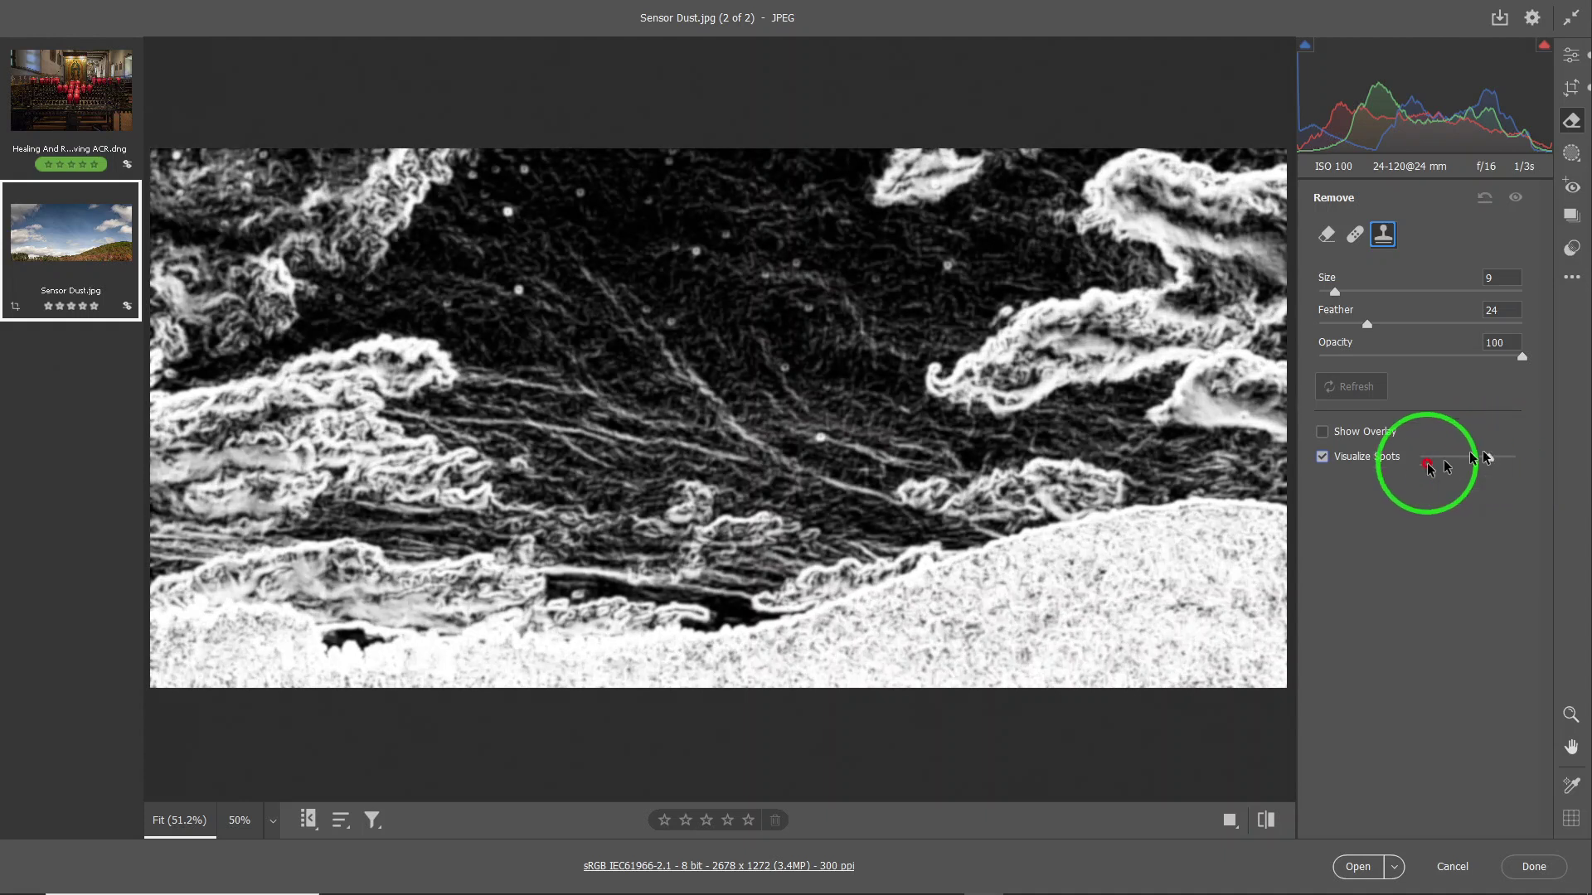
{"action": "left_click", "coordinate": [650, 236]}
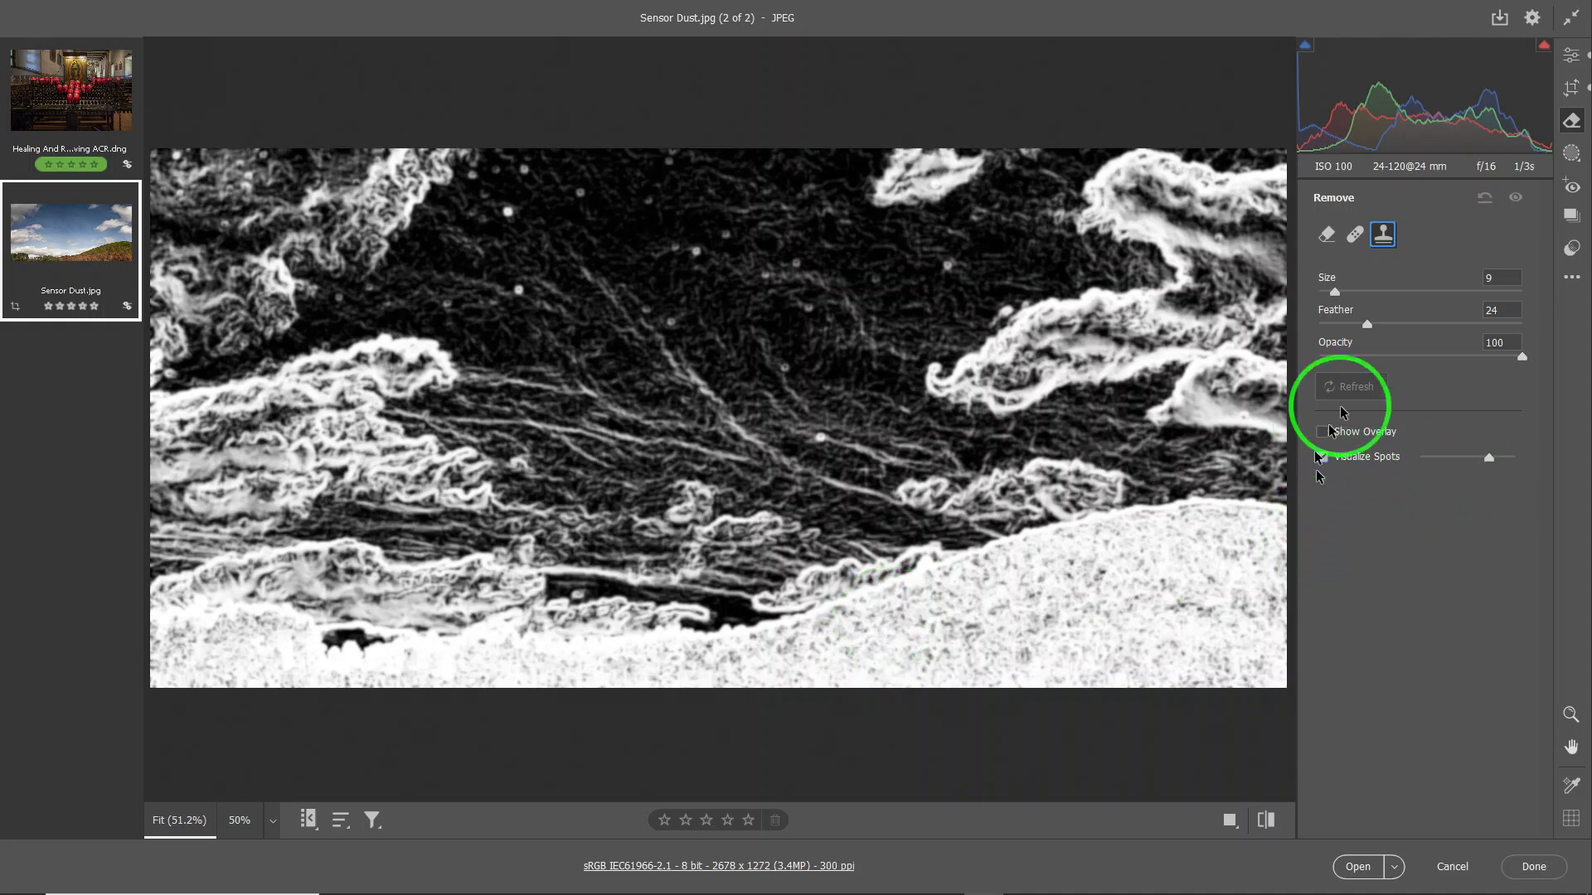
{"action": "left_click", "coordinate": [1351, 237]}
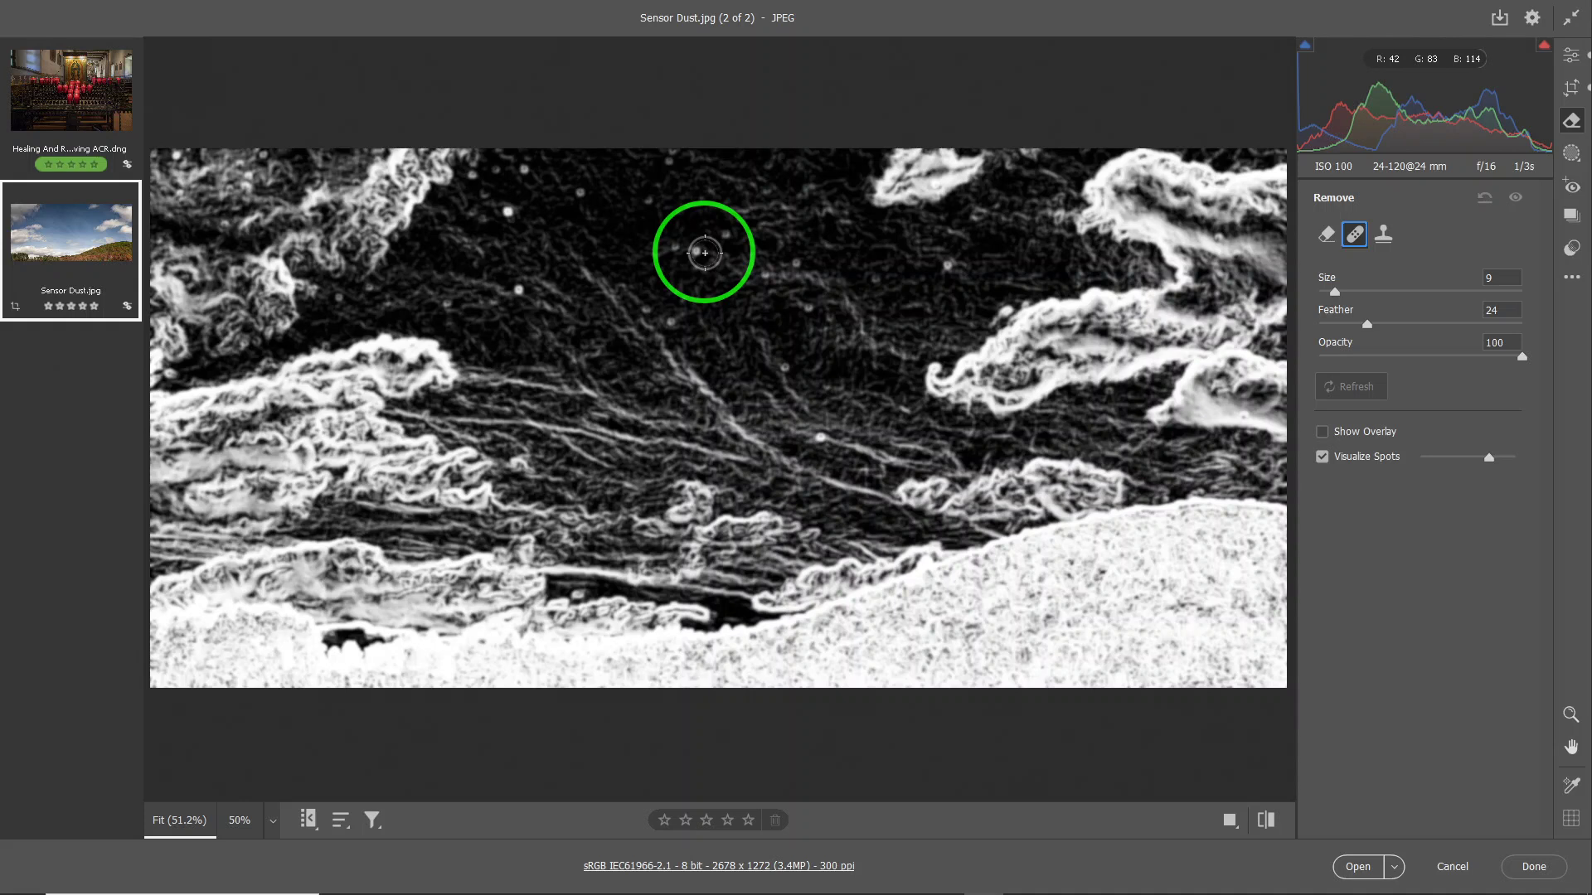
Step: Shrink the brush to size 5 and heal the dust specks in the upper sky
{"action": "key", "text": "bracketleft"}
{"action": "key", "text": "bracketleft"}
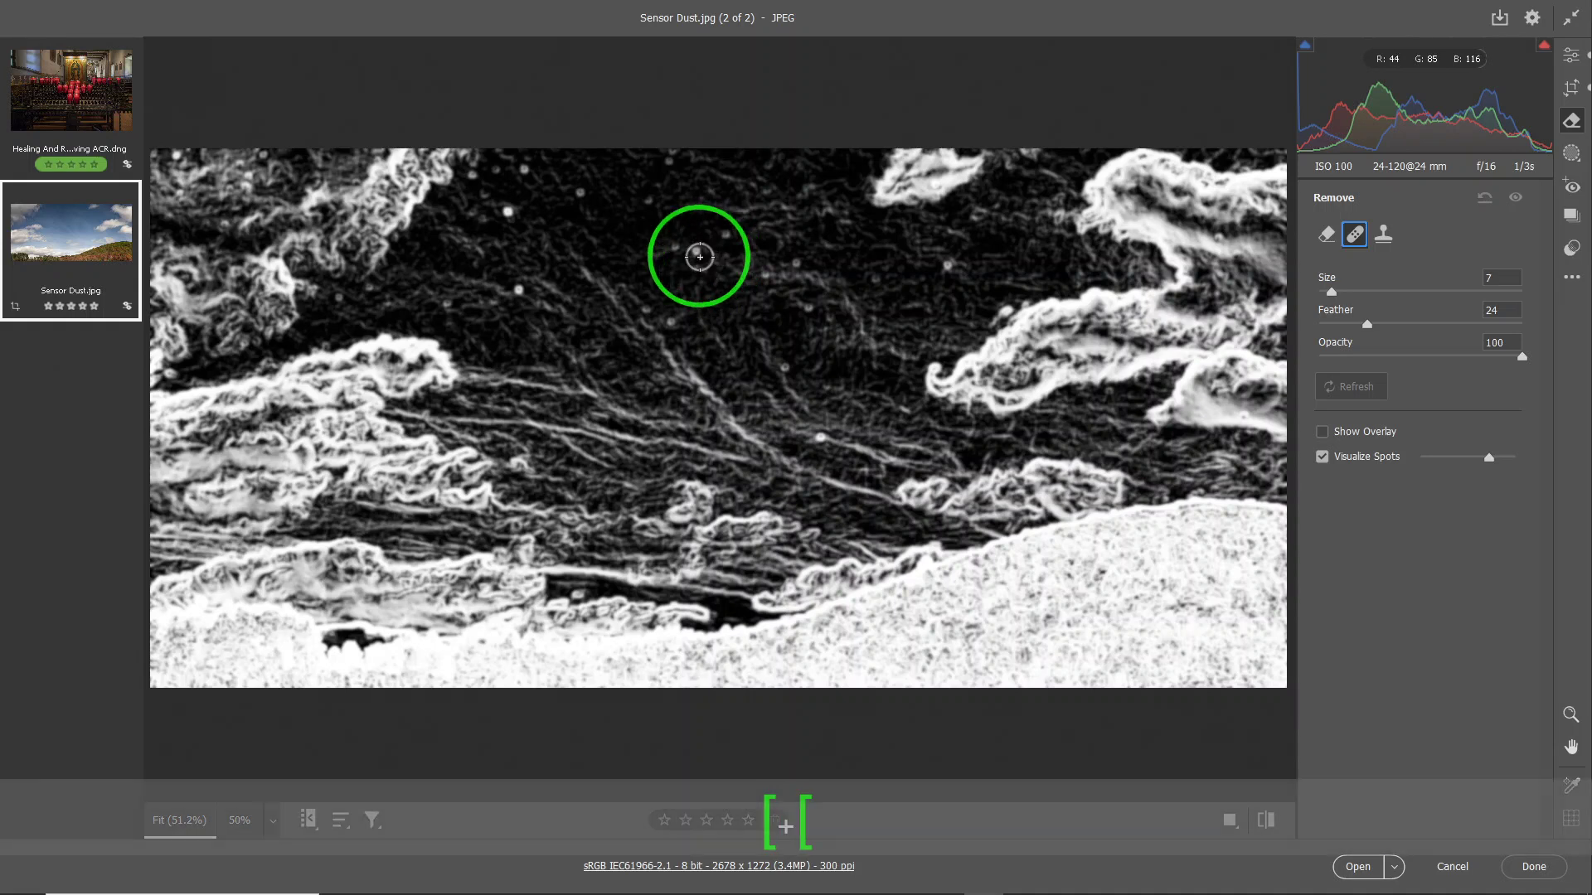
{"action": "key", "text": "bracketleft"}
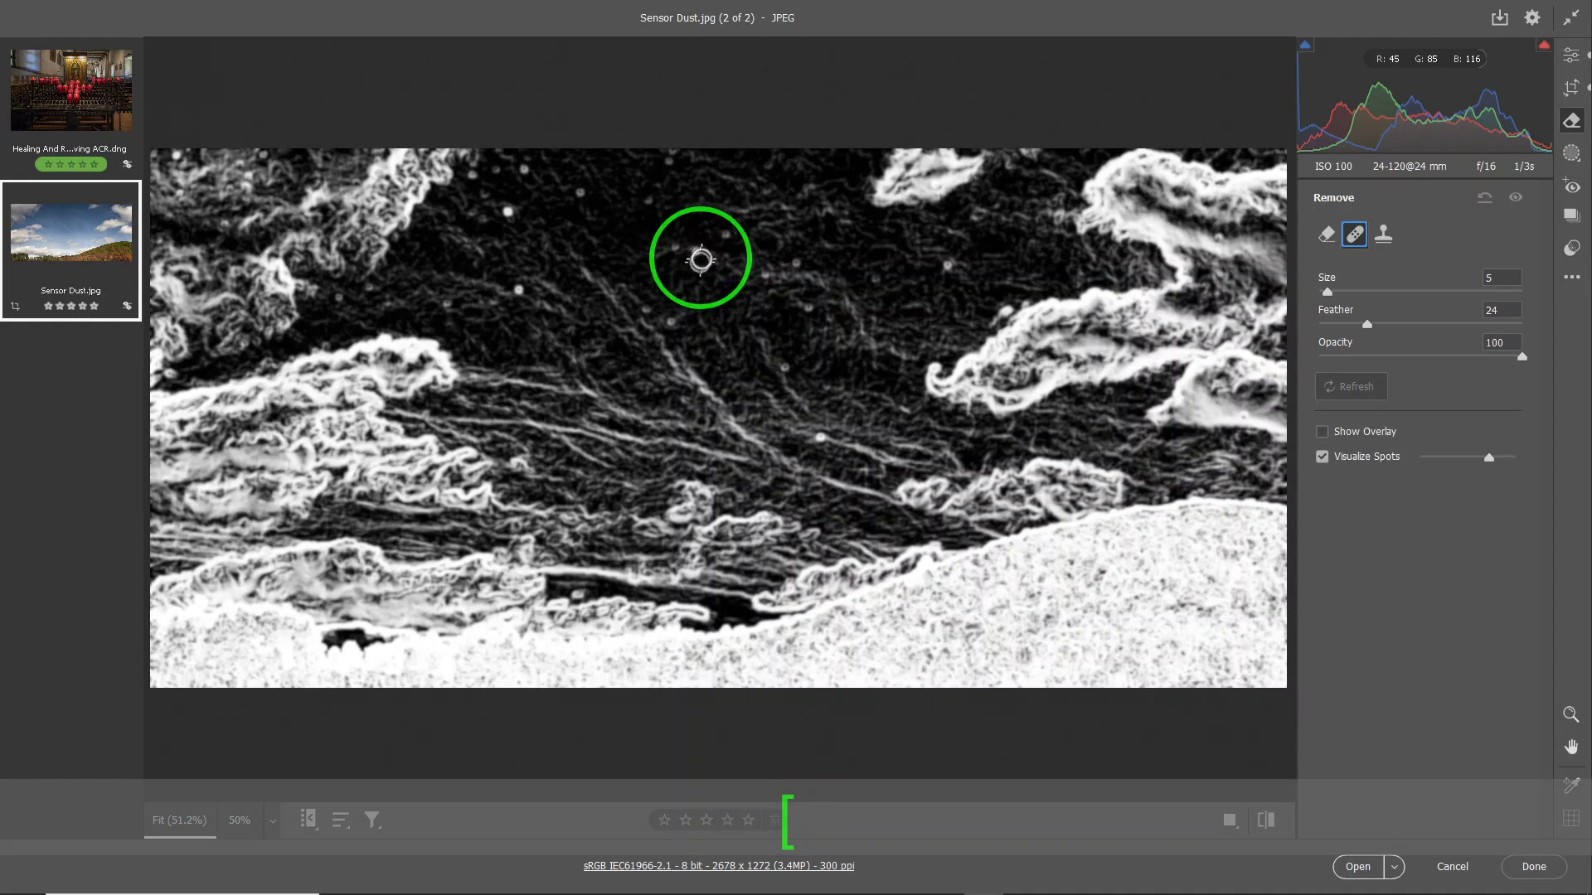
{"action": "left_click", "coordinate": [698, 250]}
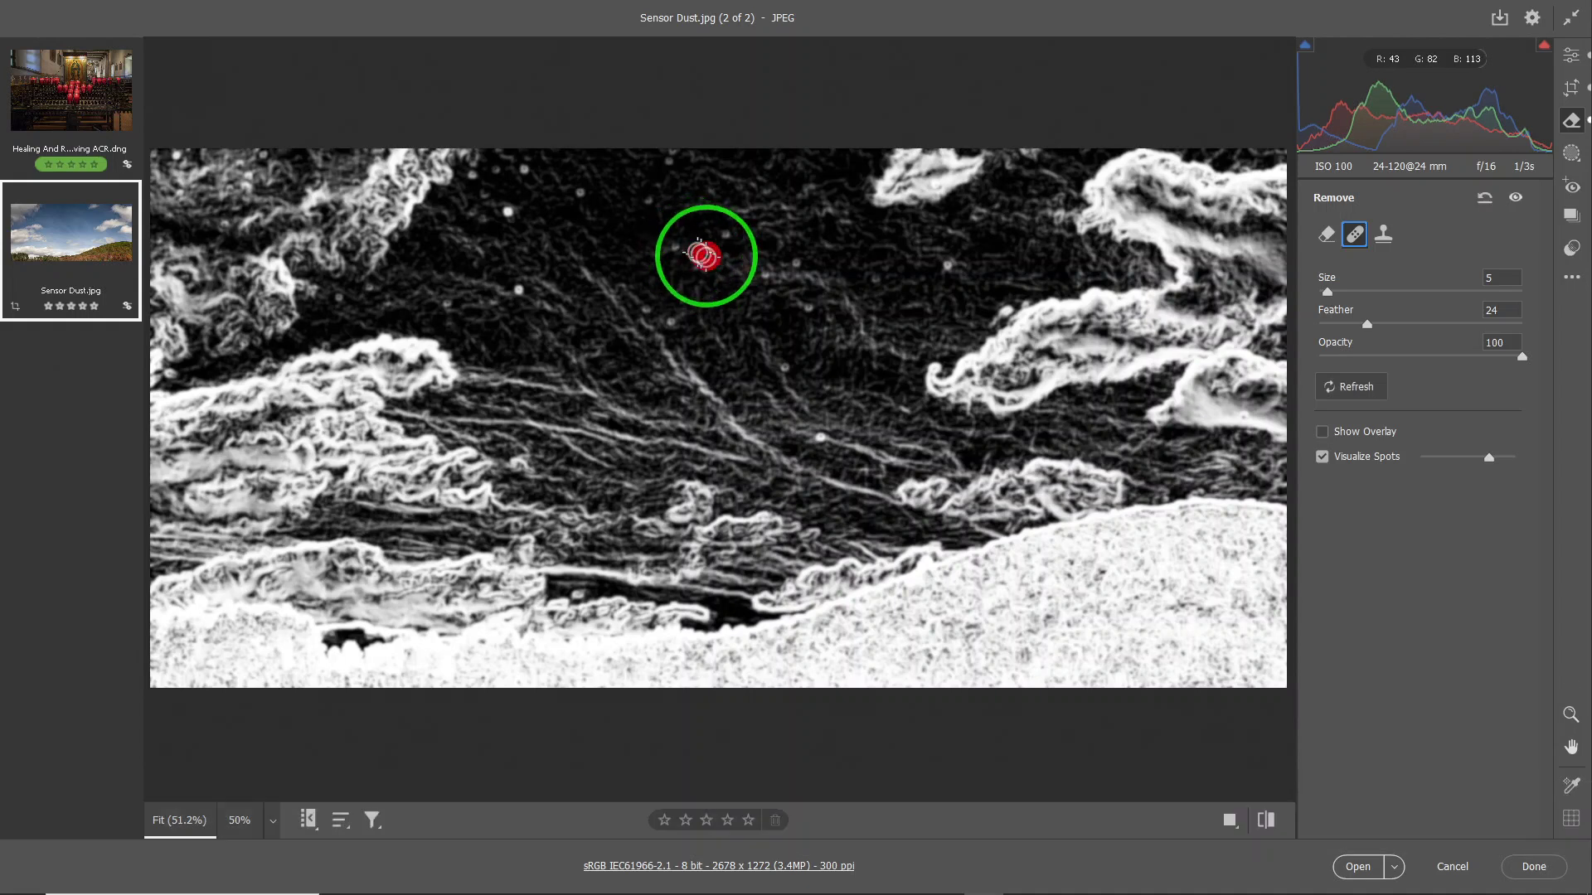
{"action": "mouse_move", "coordinate": [750, 250]}
{"action": "left_mouse_down"}
{"action": "mouse_move", "coordinate": [794, 264]}
{"action": "mouse_move", "coordinate": [710, 198]}
{"action": "left_mouse_up"}
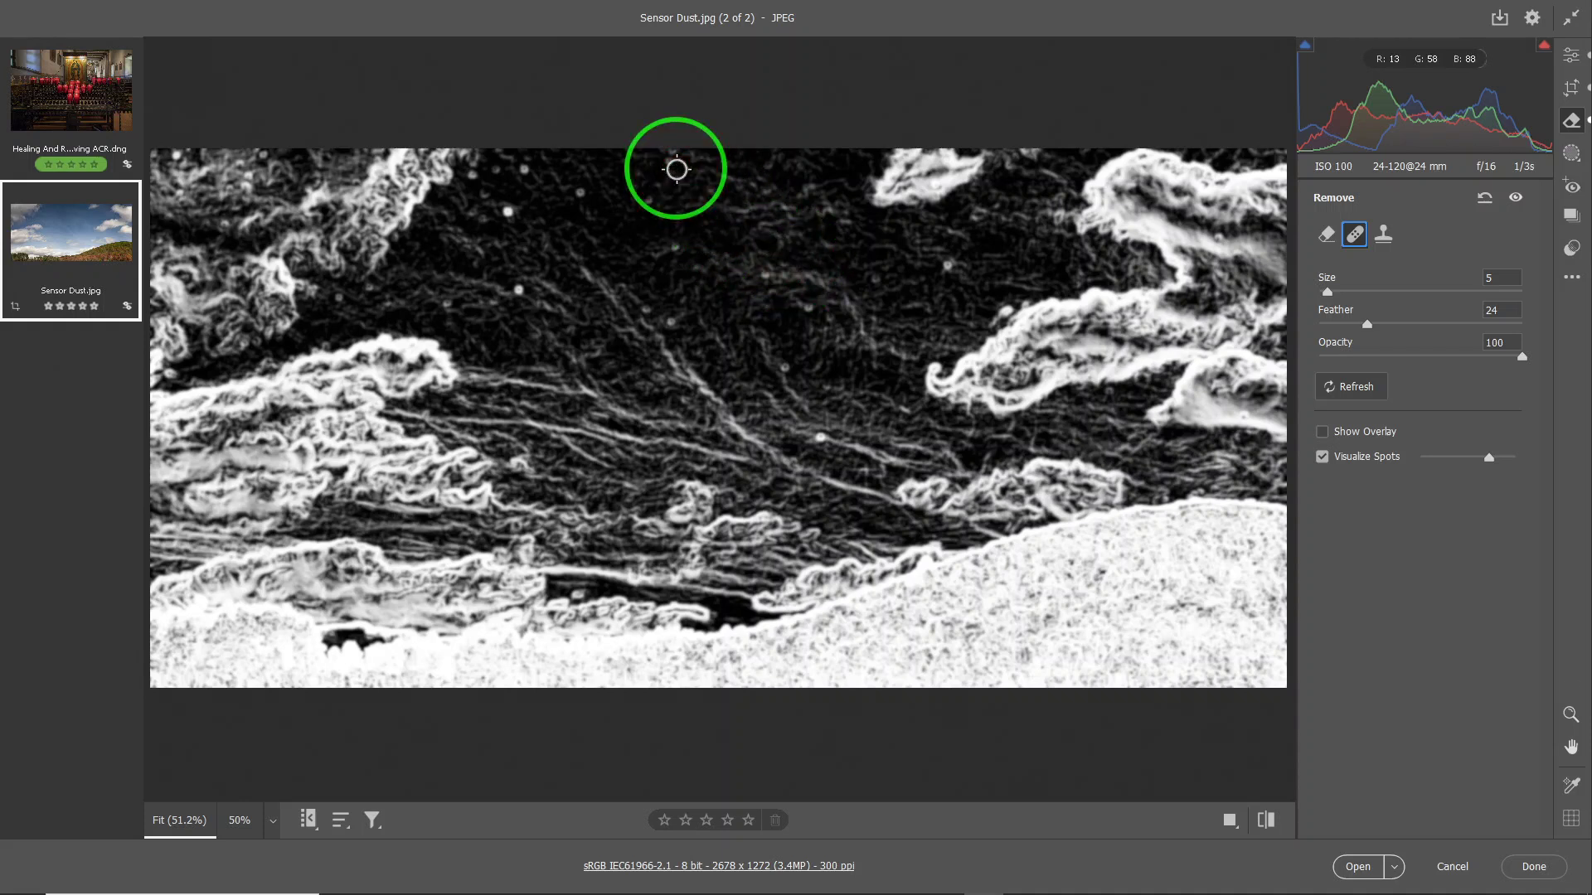
{"action": "left_click", "coordinate": [673, 155]}
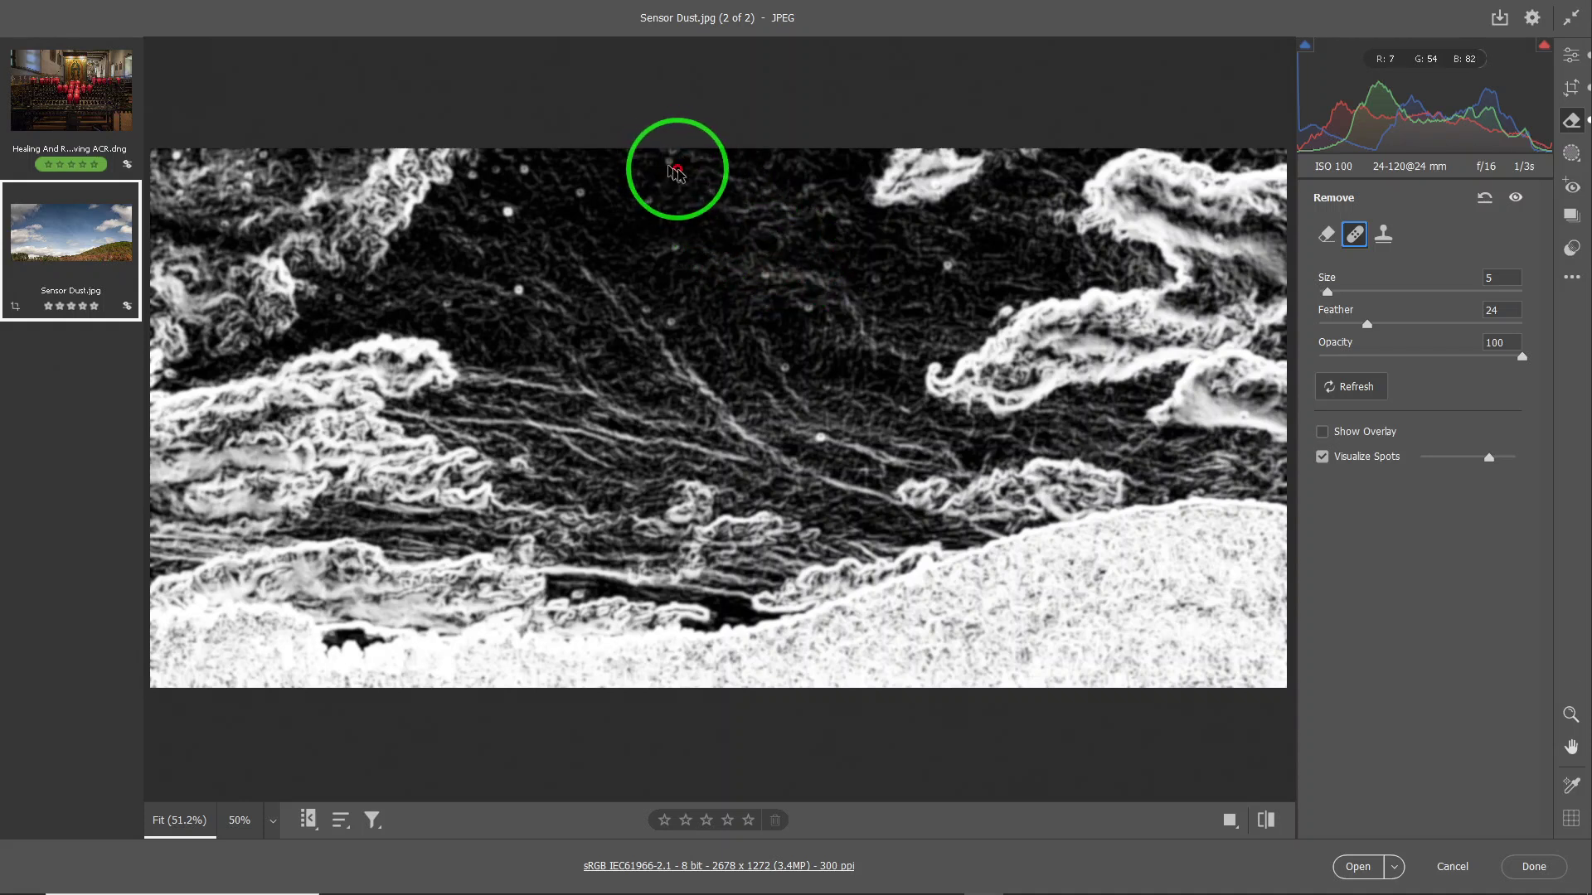
{"action": "left_click", "coordinate": [682, 242]}
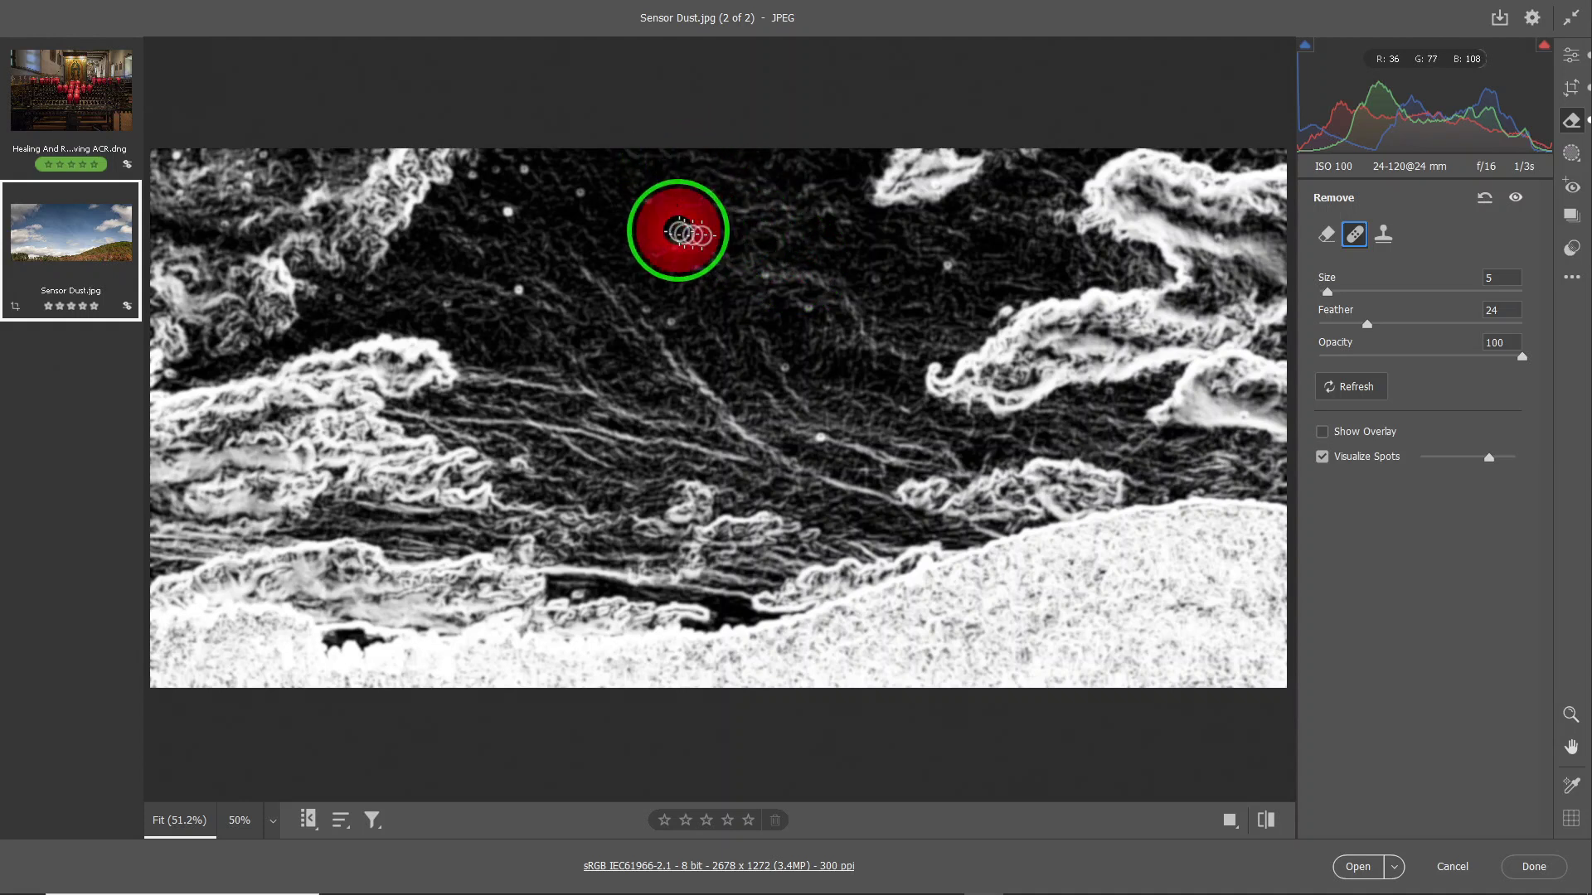
{"action": "left_click", "coordinate": [583, 190]}
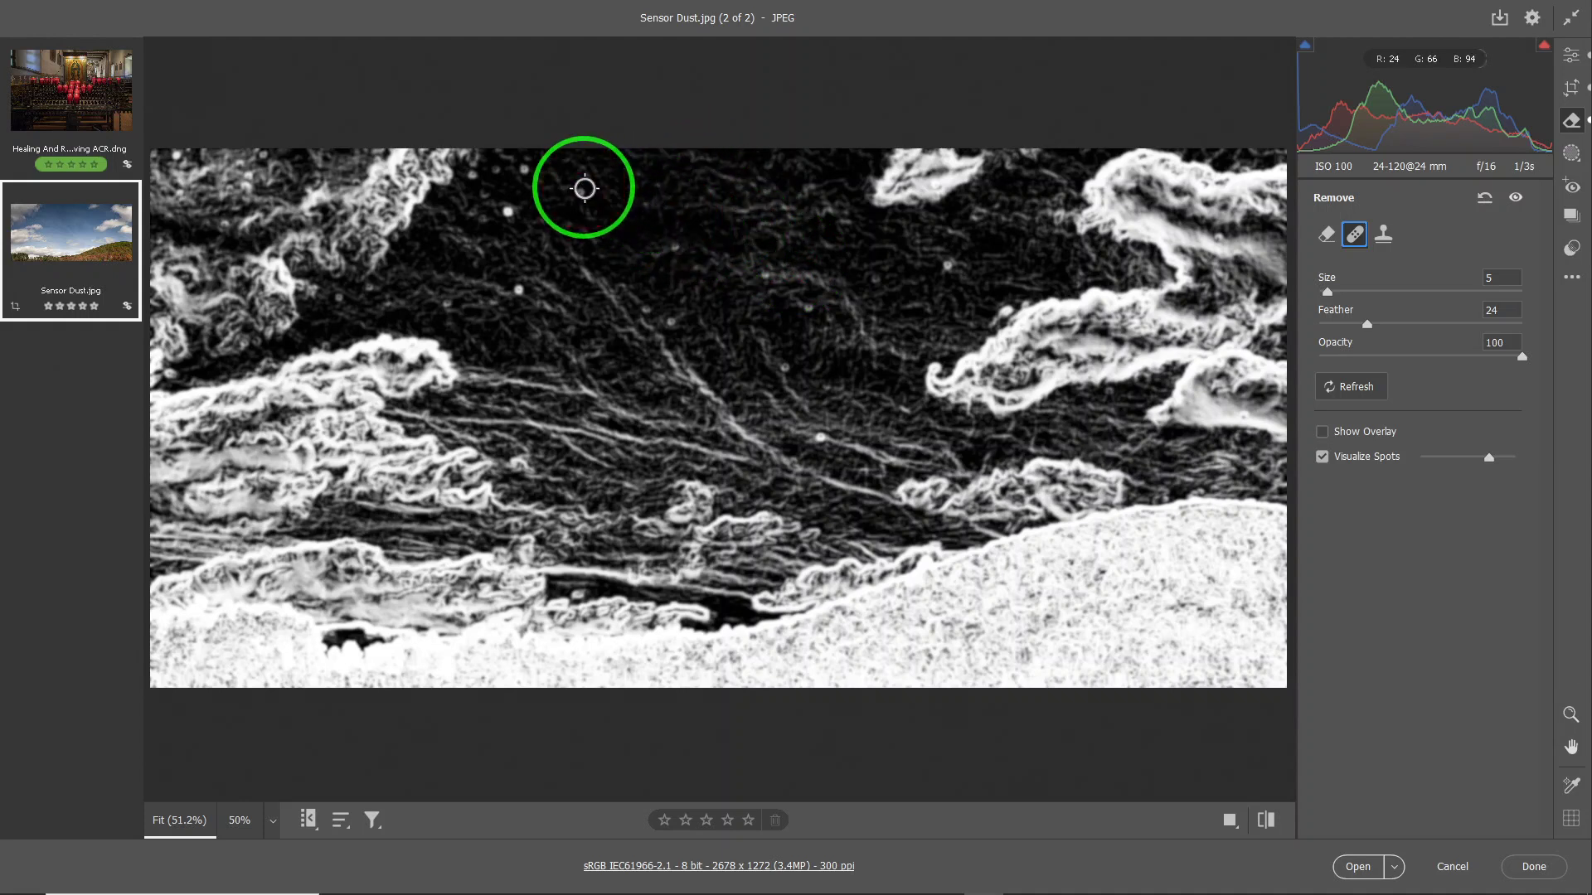
{"action": "left_click", "coordinate": [531, 173]}
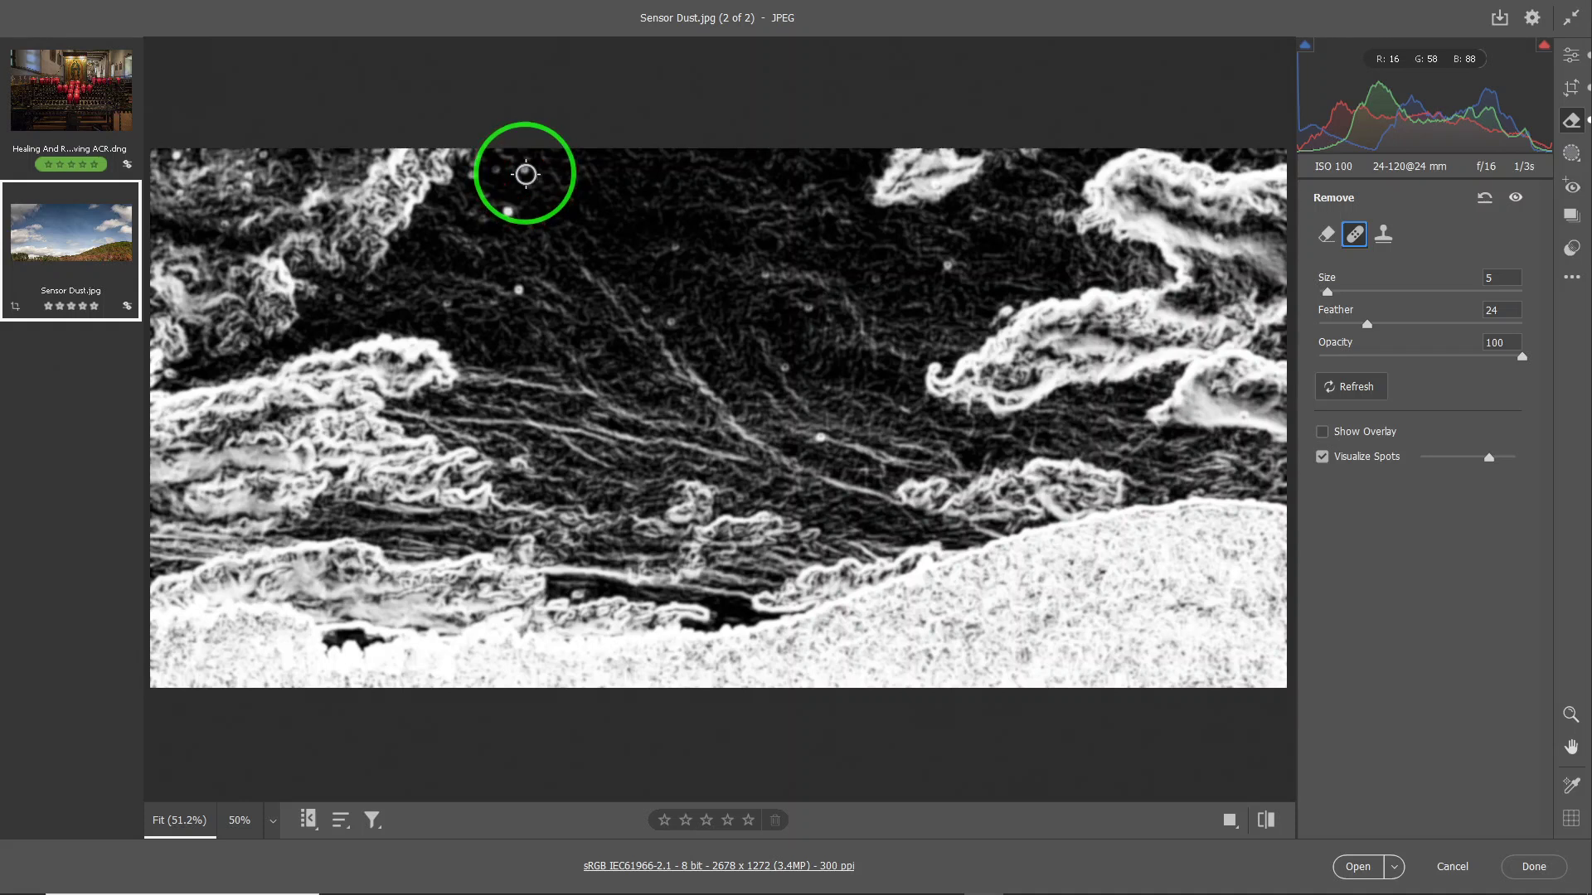
{"action": "left_click", "coordinate": [518, 176]}
Step: Heal the specks around the top-left clouds and along the top edge
{"action": "left_click", "coordinate": [497, 166]}
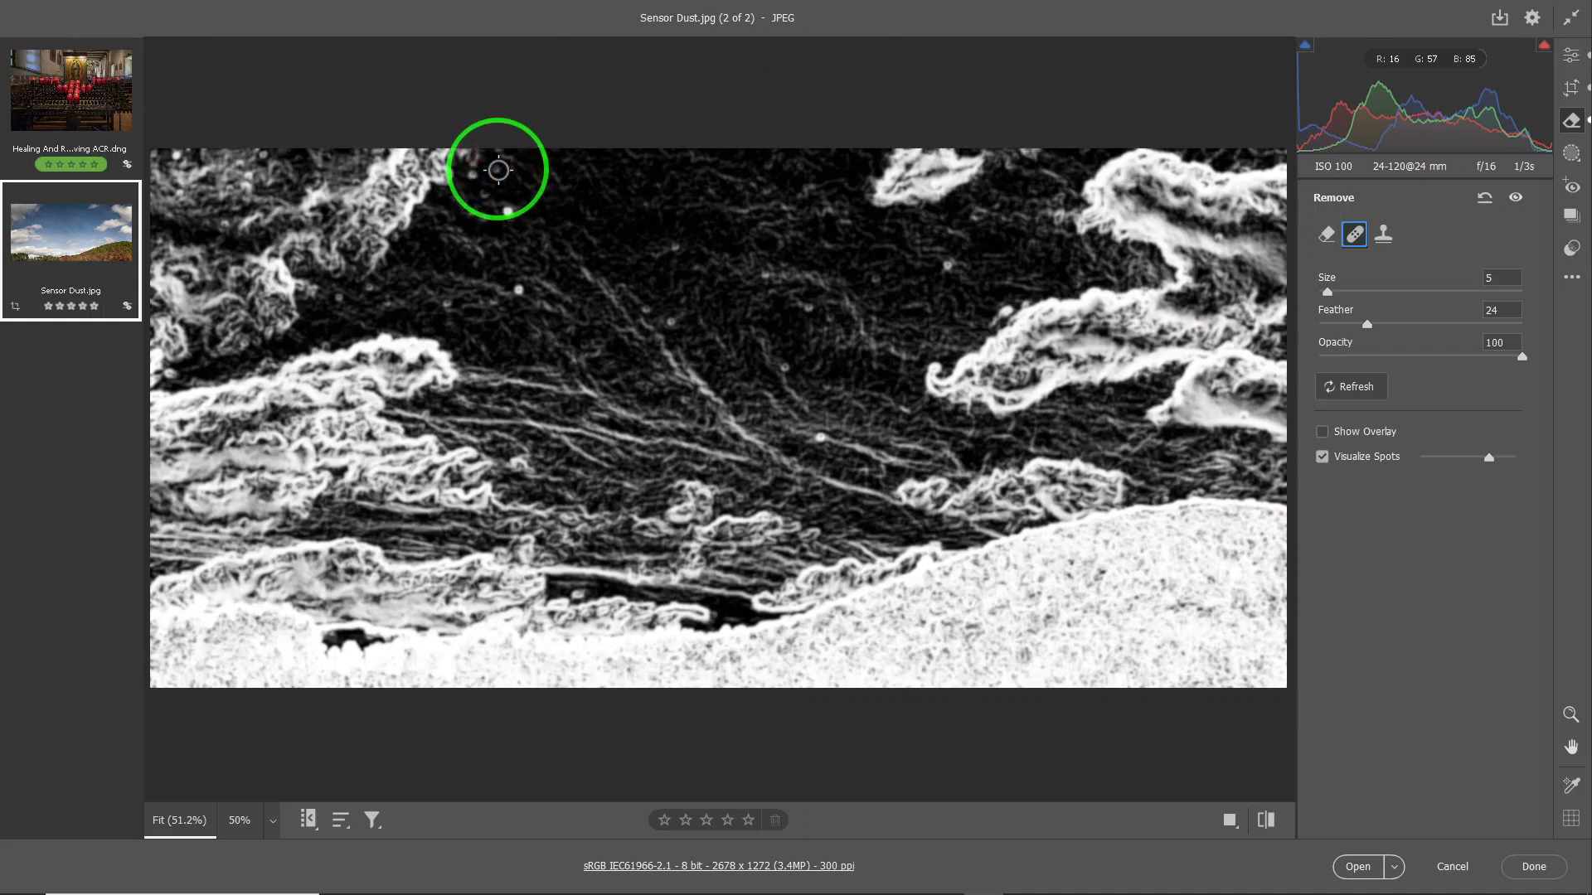
{"action": "left_click", "coordinate": [512, 150]}
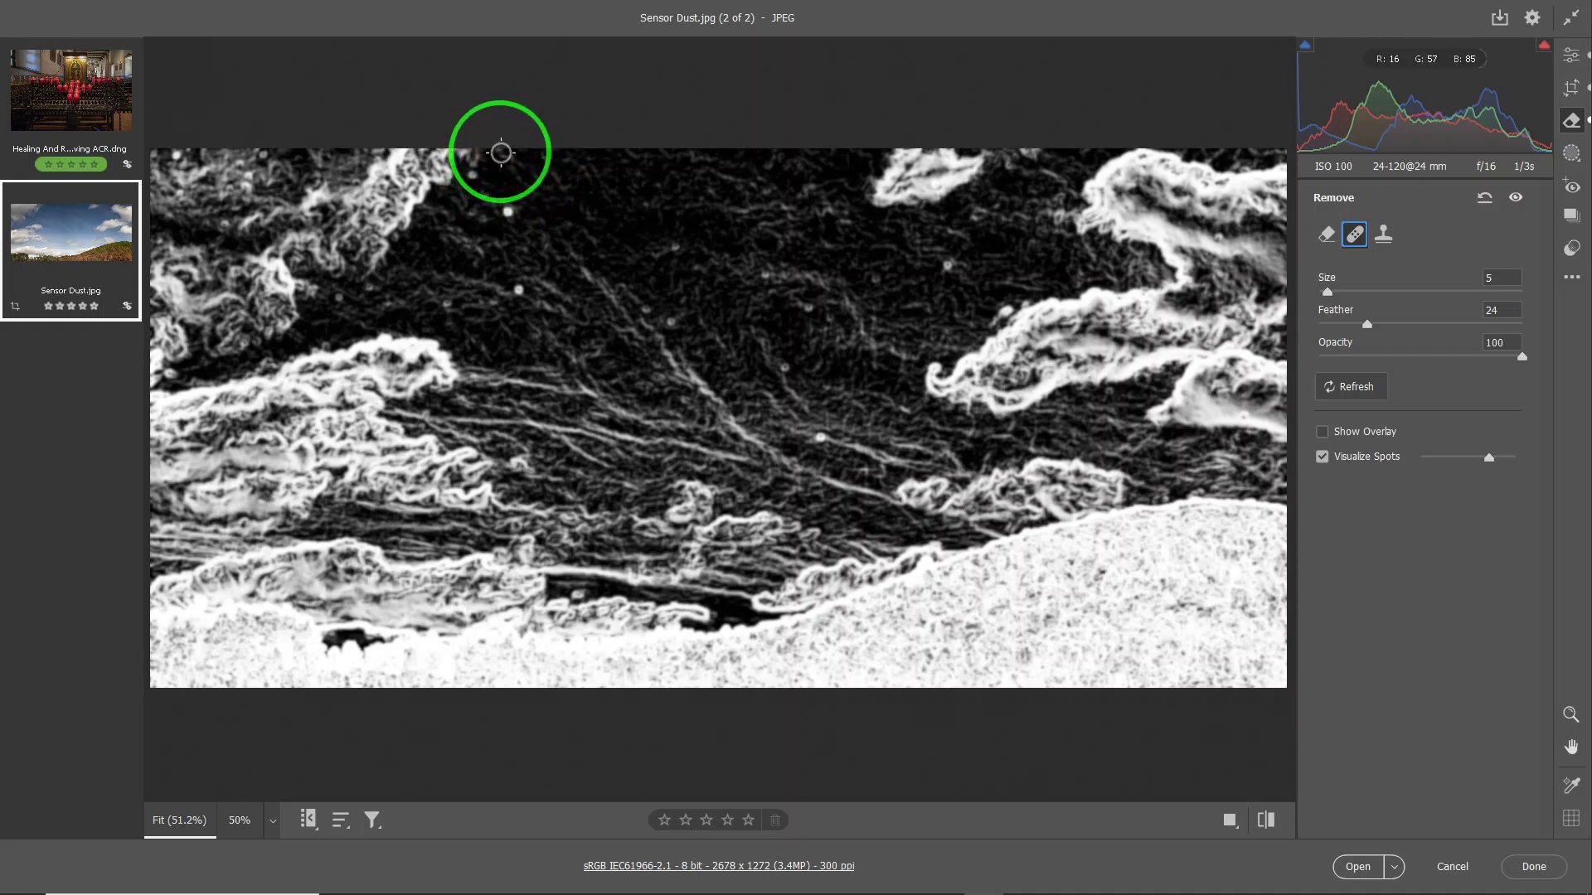
{"action": "left_click", "coordinate": [476, 166]}
{"action": "left_click", "coordinate": [501, 166]}
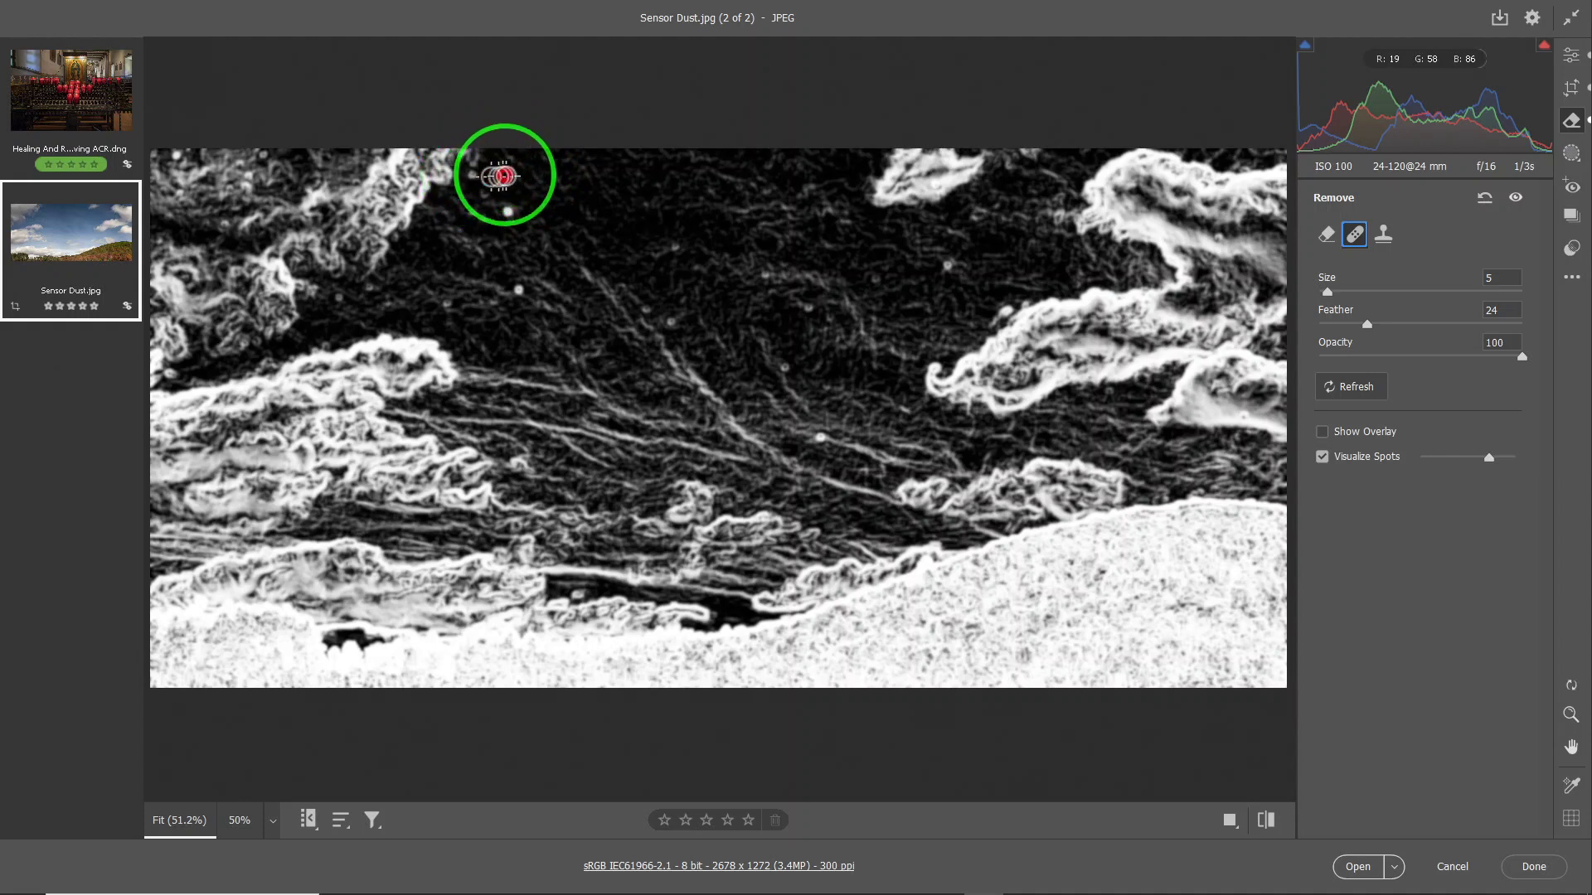
{"action": "left_click", "coordinate": [519, 196]}
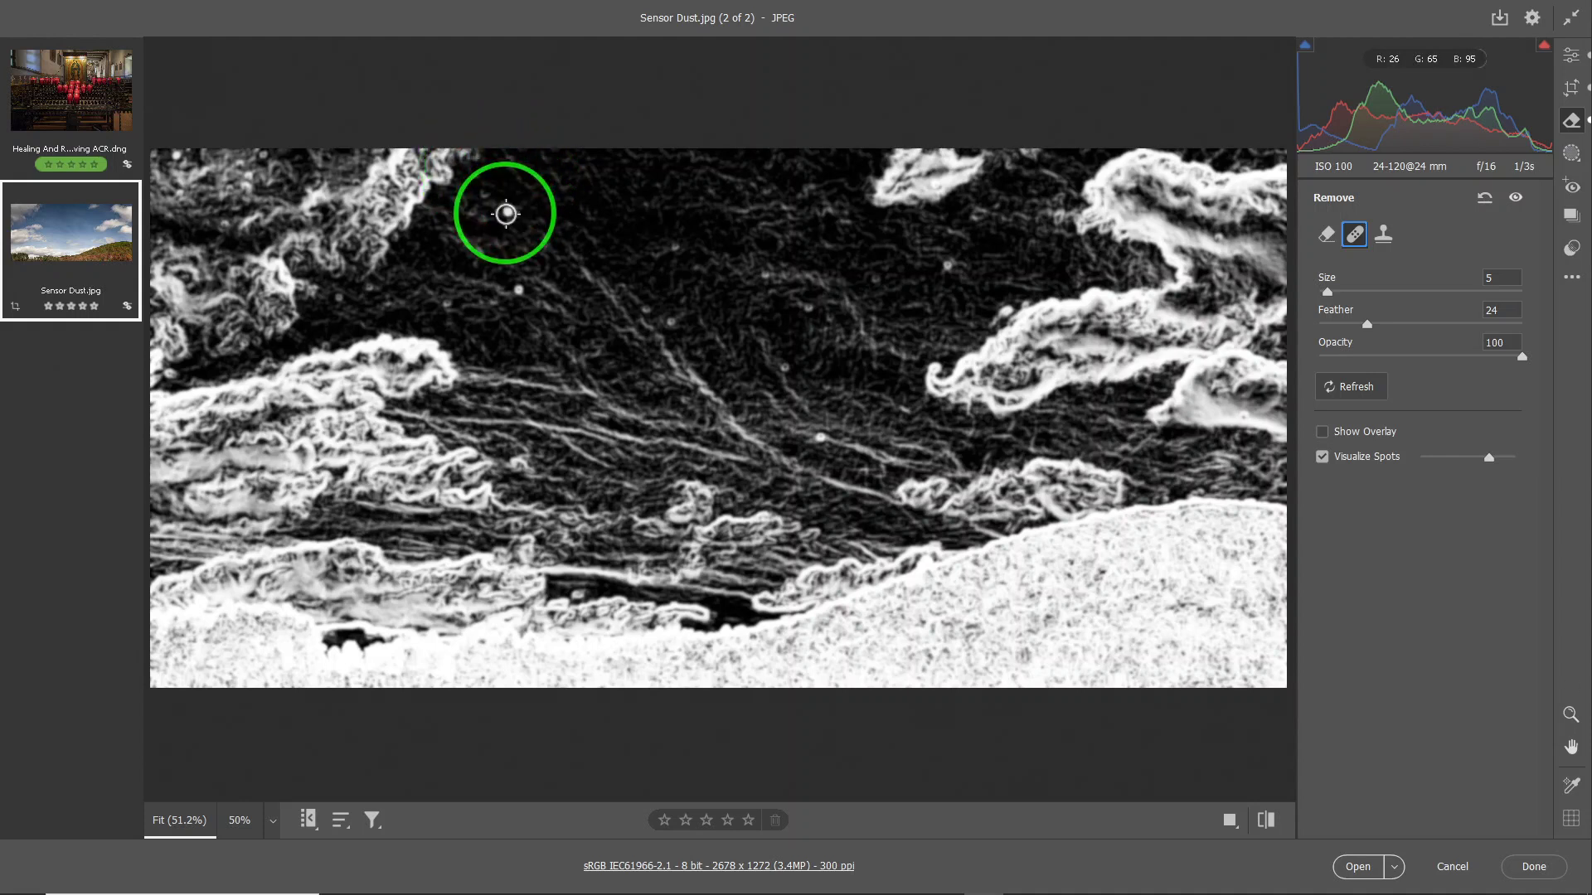
{"action": "left_click_drag", "start_coordinate": [547, 235], "coordinate": [573, 254]}
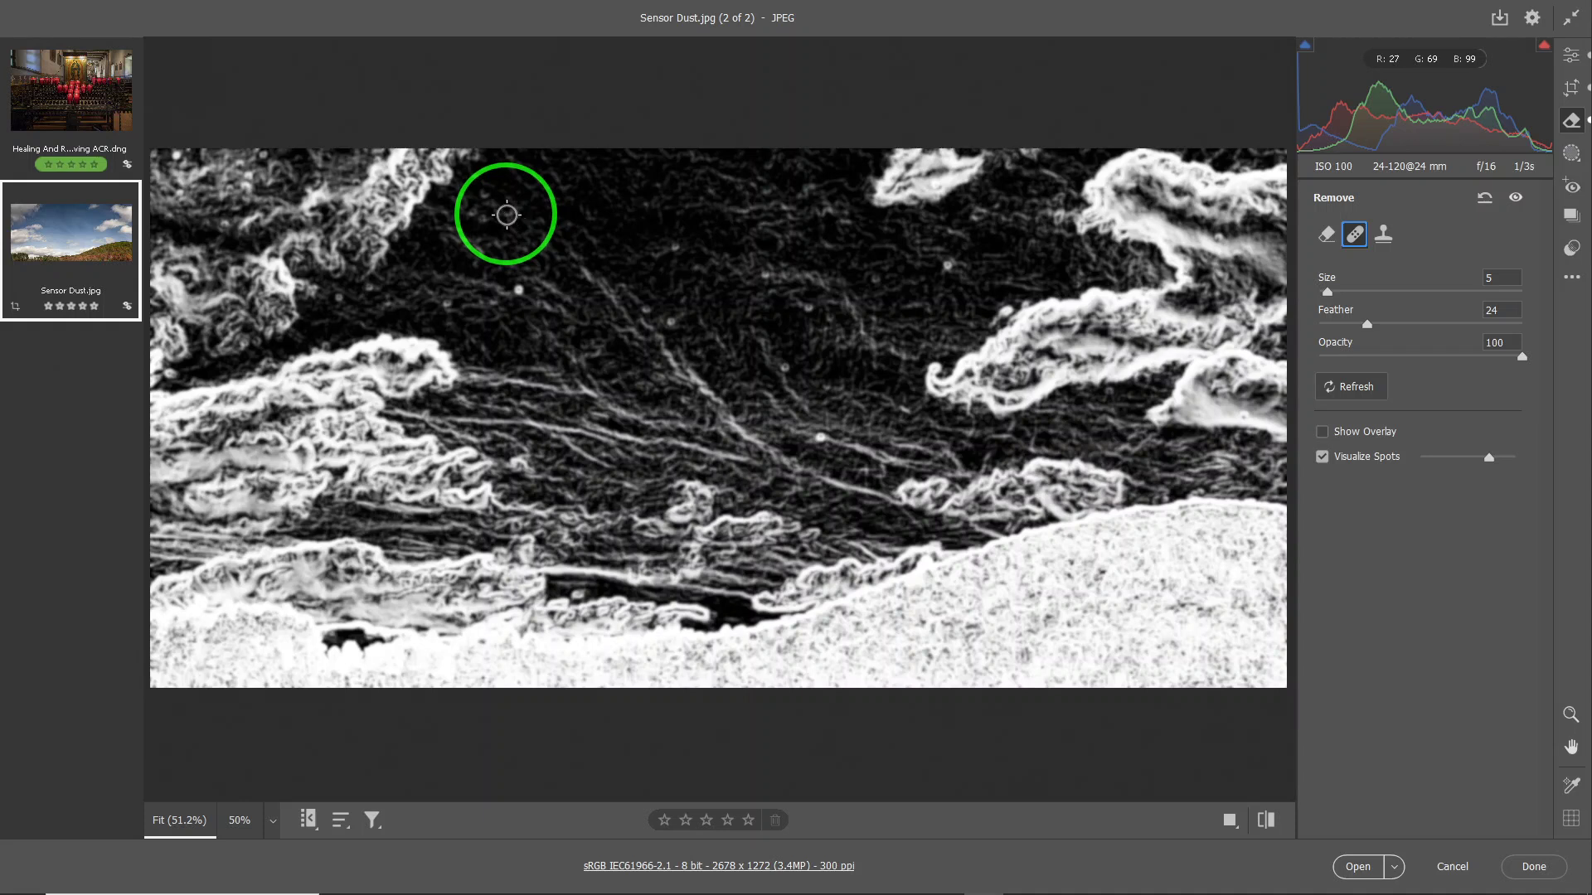
{"action": "left_click", "coordinate": [558, 259]}
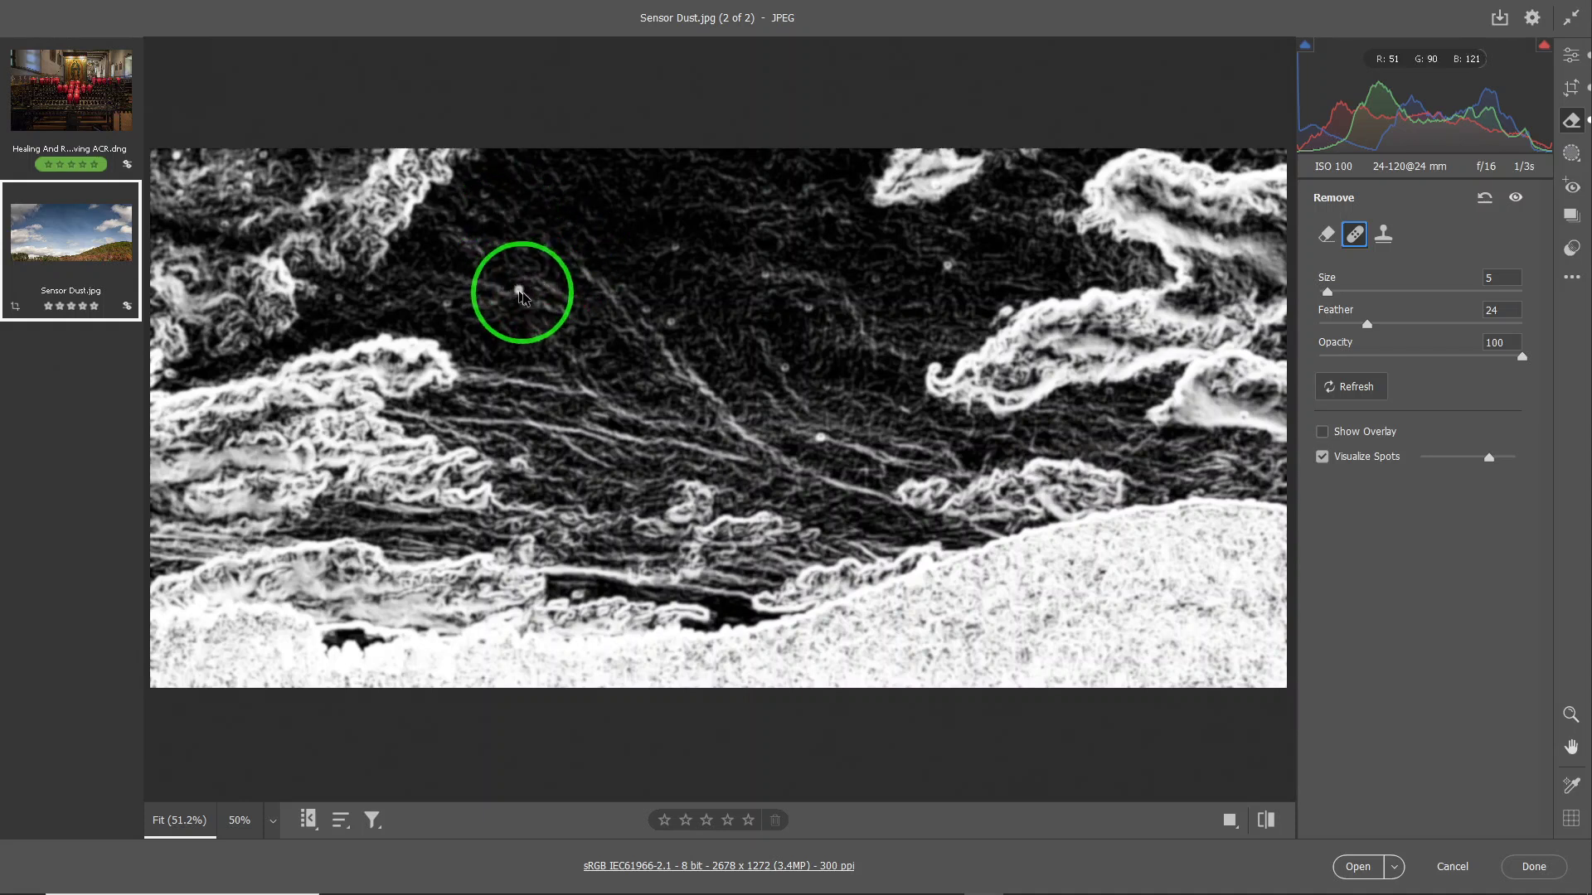
Step: Heal the specks in the left-middle and upper-left sky
{"action": "left_click", "coordinate": [459, 306]}
{"action": "left_click", "coordinate": [406, 310]}
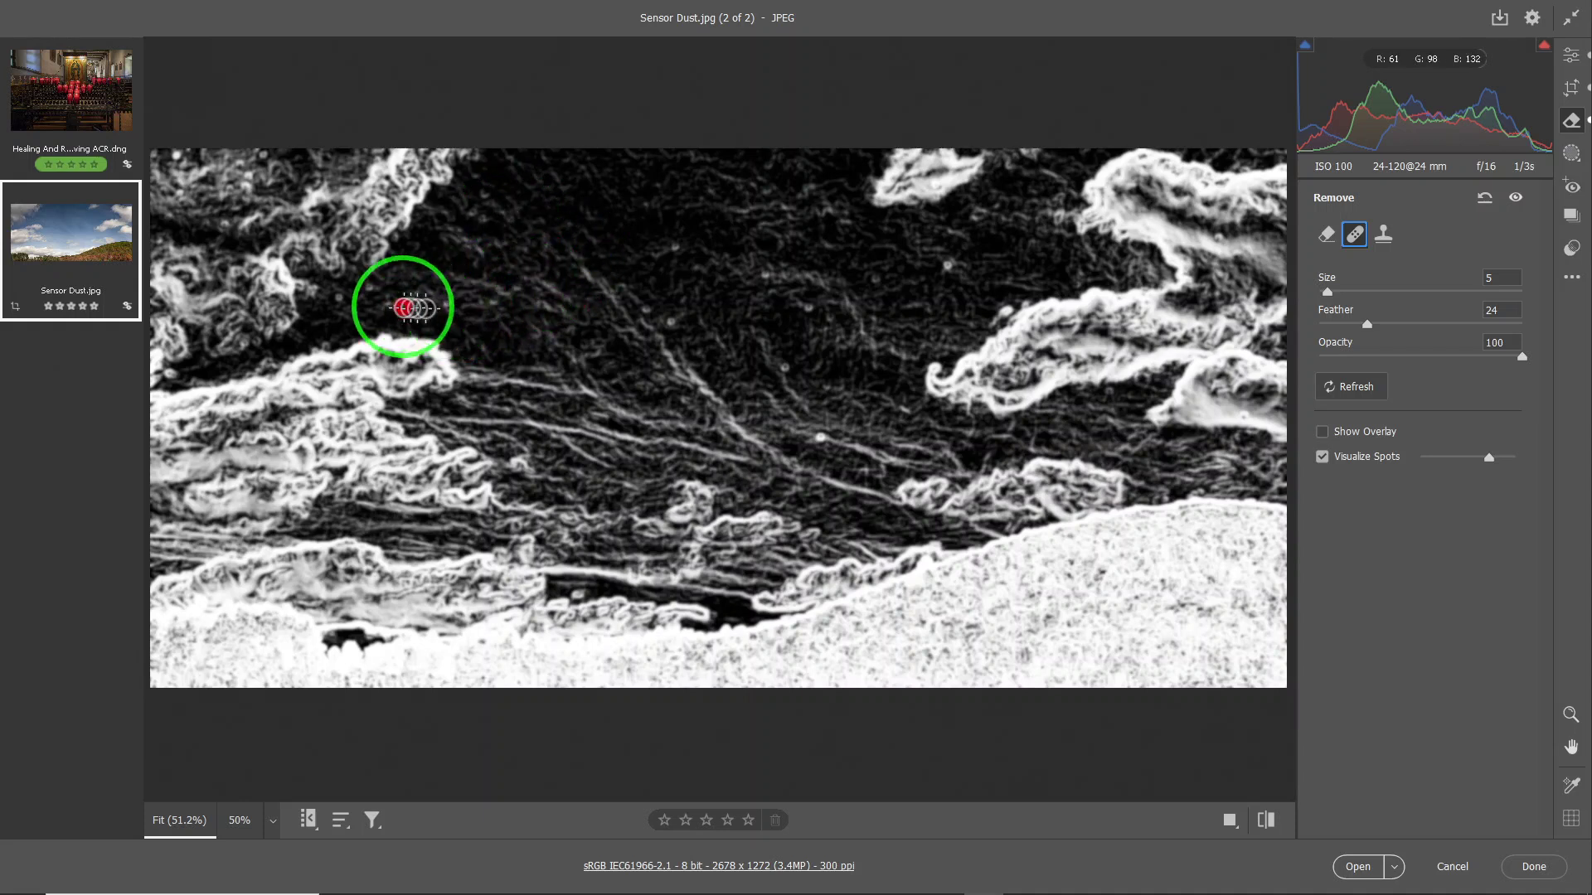
{"action": "left_click", "coordinate": [374, 290]}
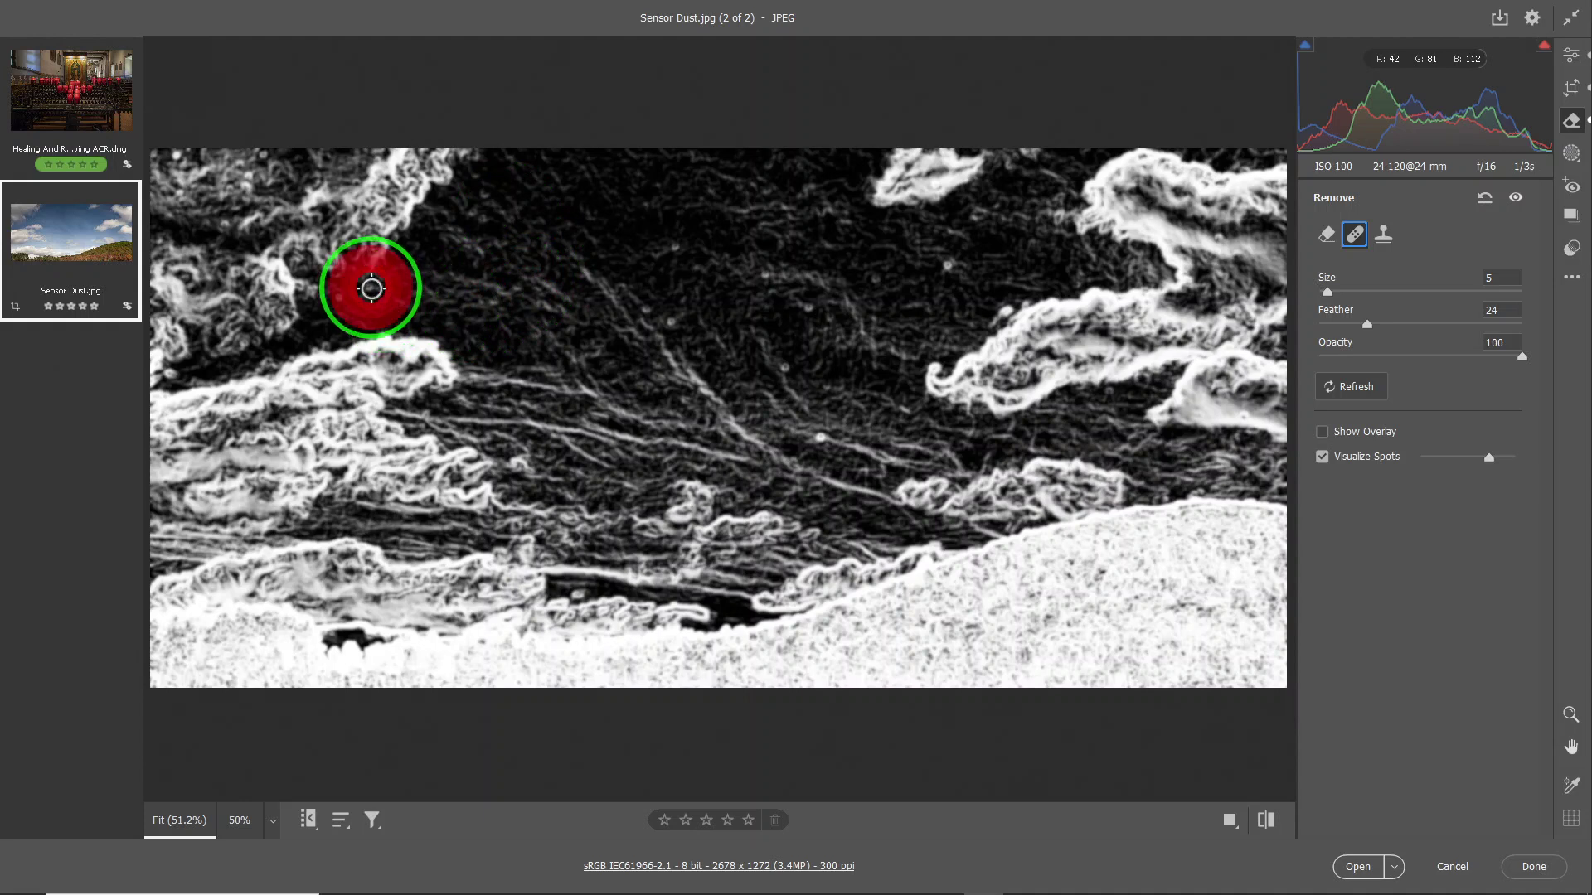
{"action": "left_click", "coordinate": [337, 295]}
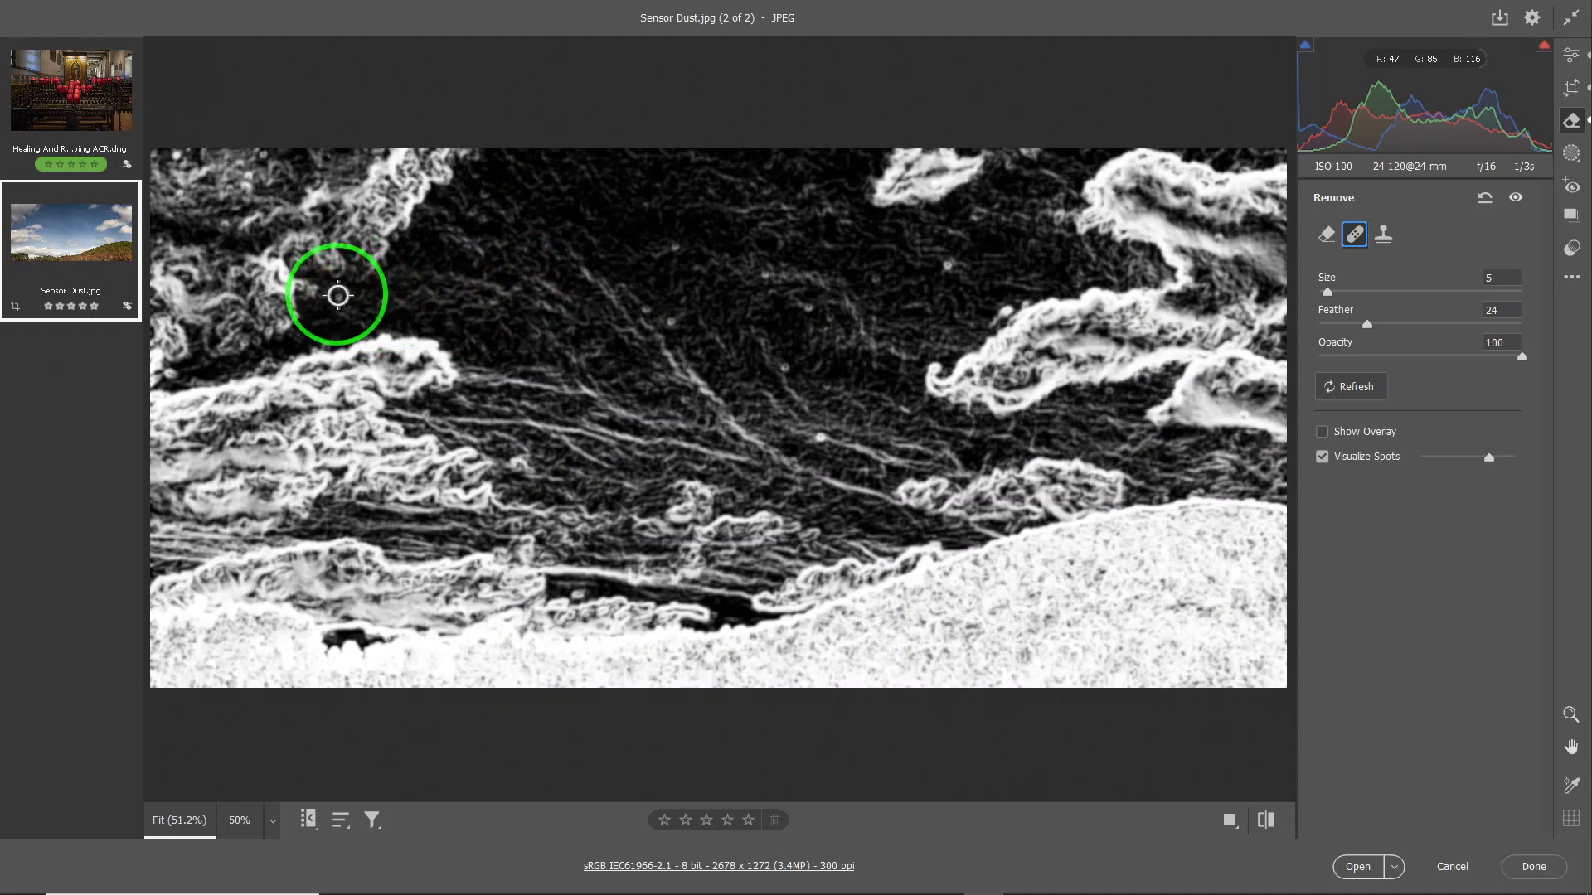
{"action": "left_click", "coordinate": [213, 196]}
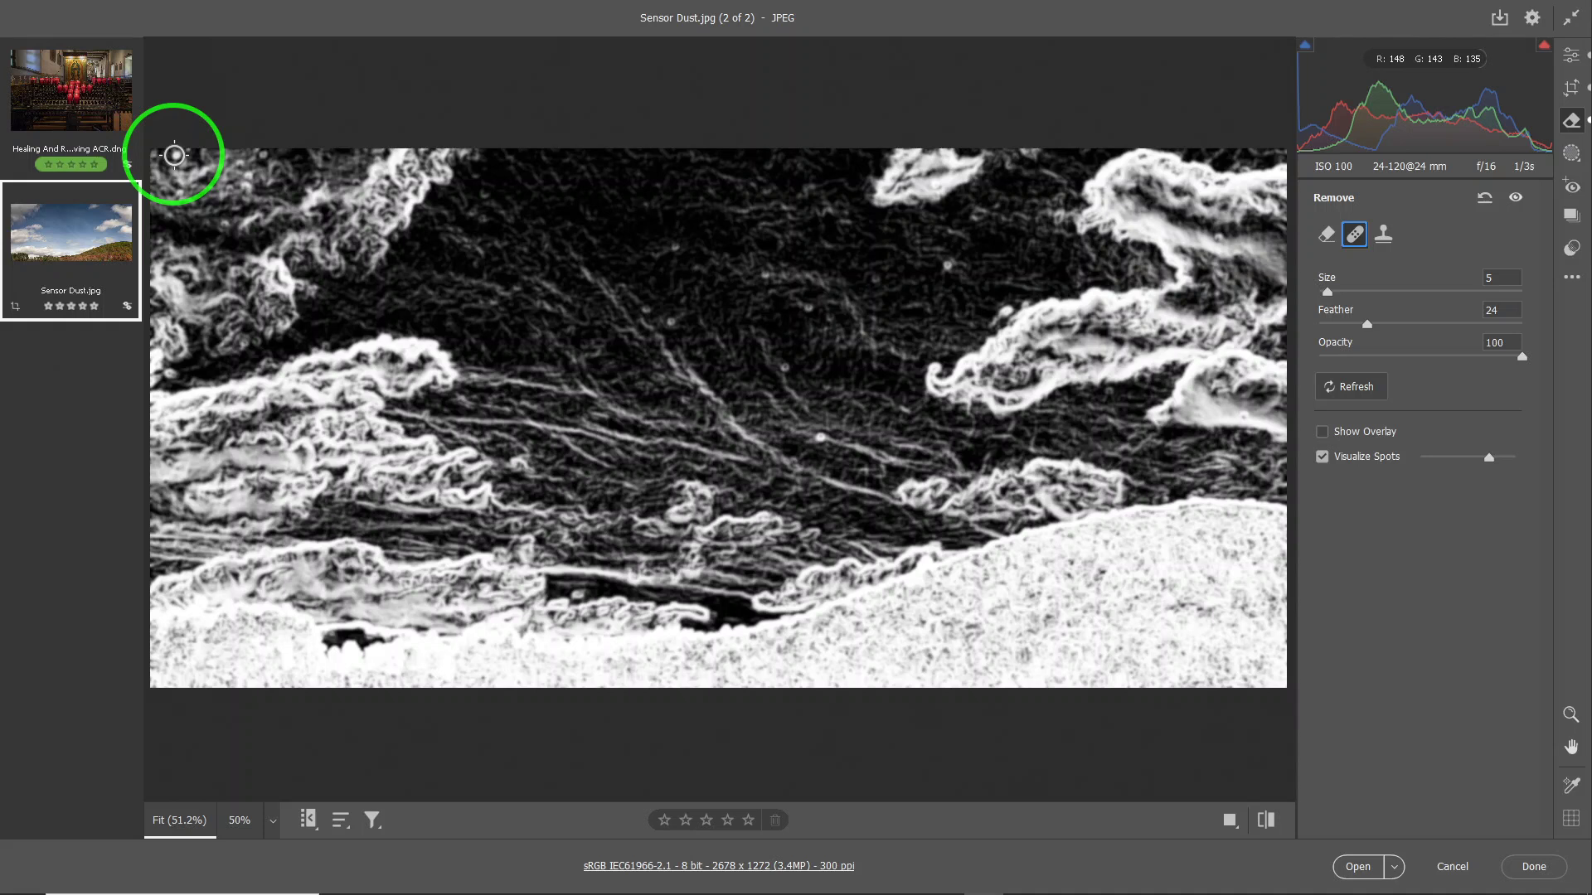
{"action": "left_click", "coordinate": [263, 184]}
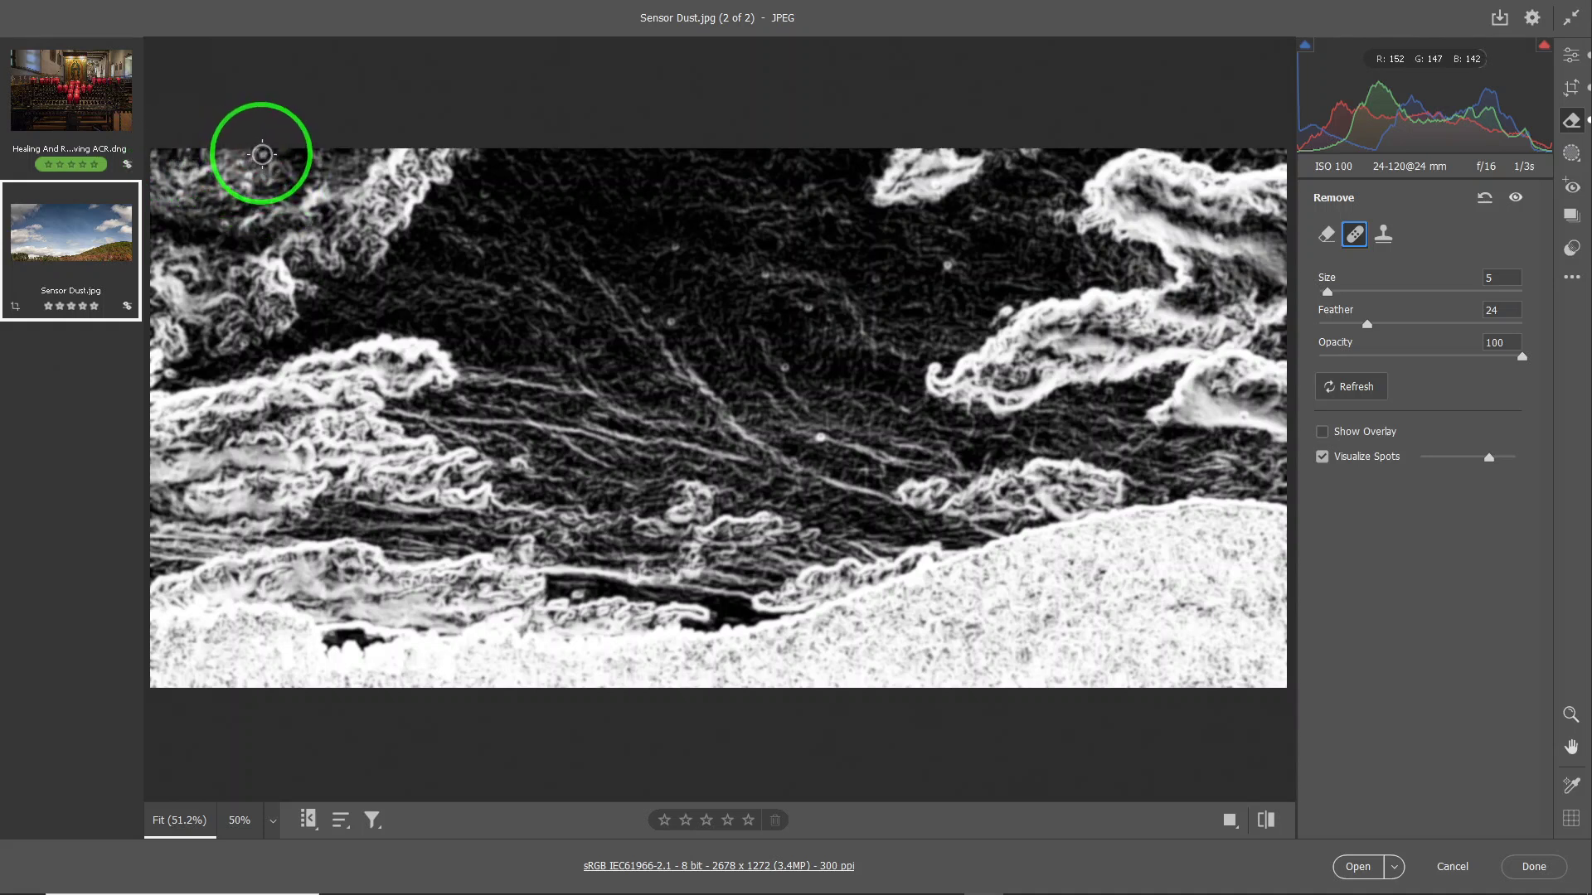
Step: Heal the specks across the central, upper-middle and lower sky
{"action": "left_click", "coordinate": [591, 339]}
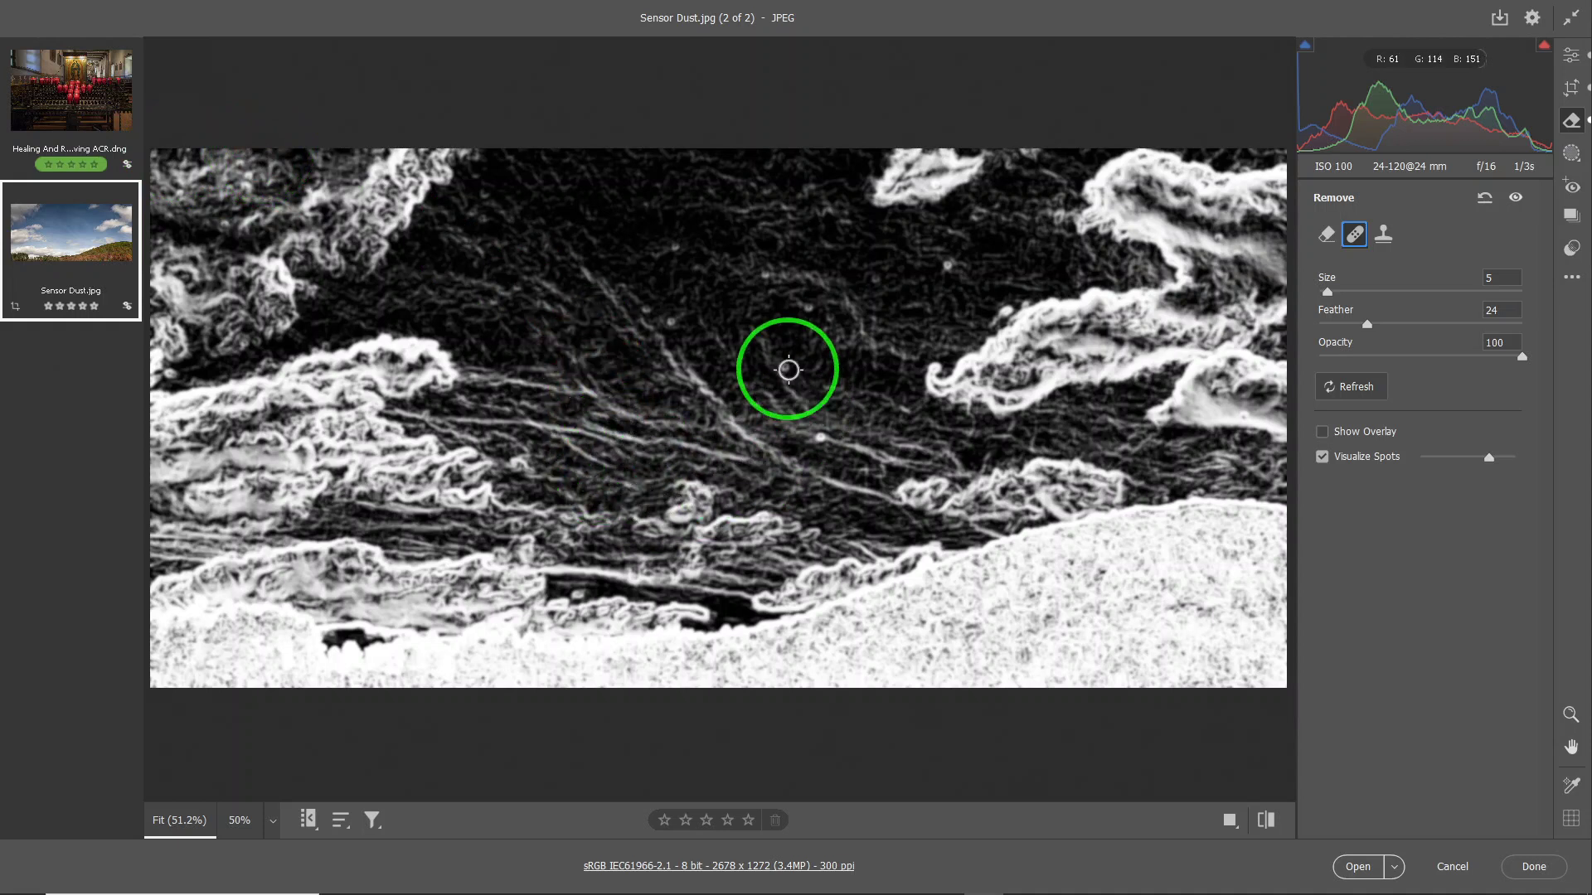
{"action": "left_click", "coordinate": [786, 365]}
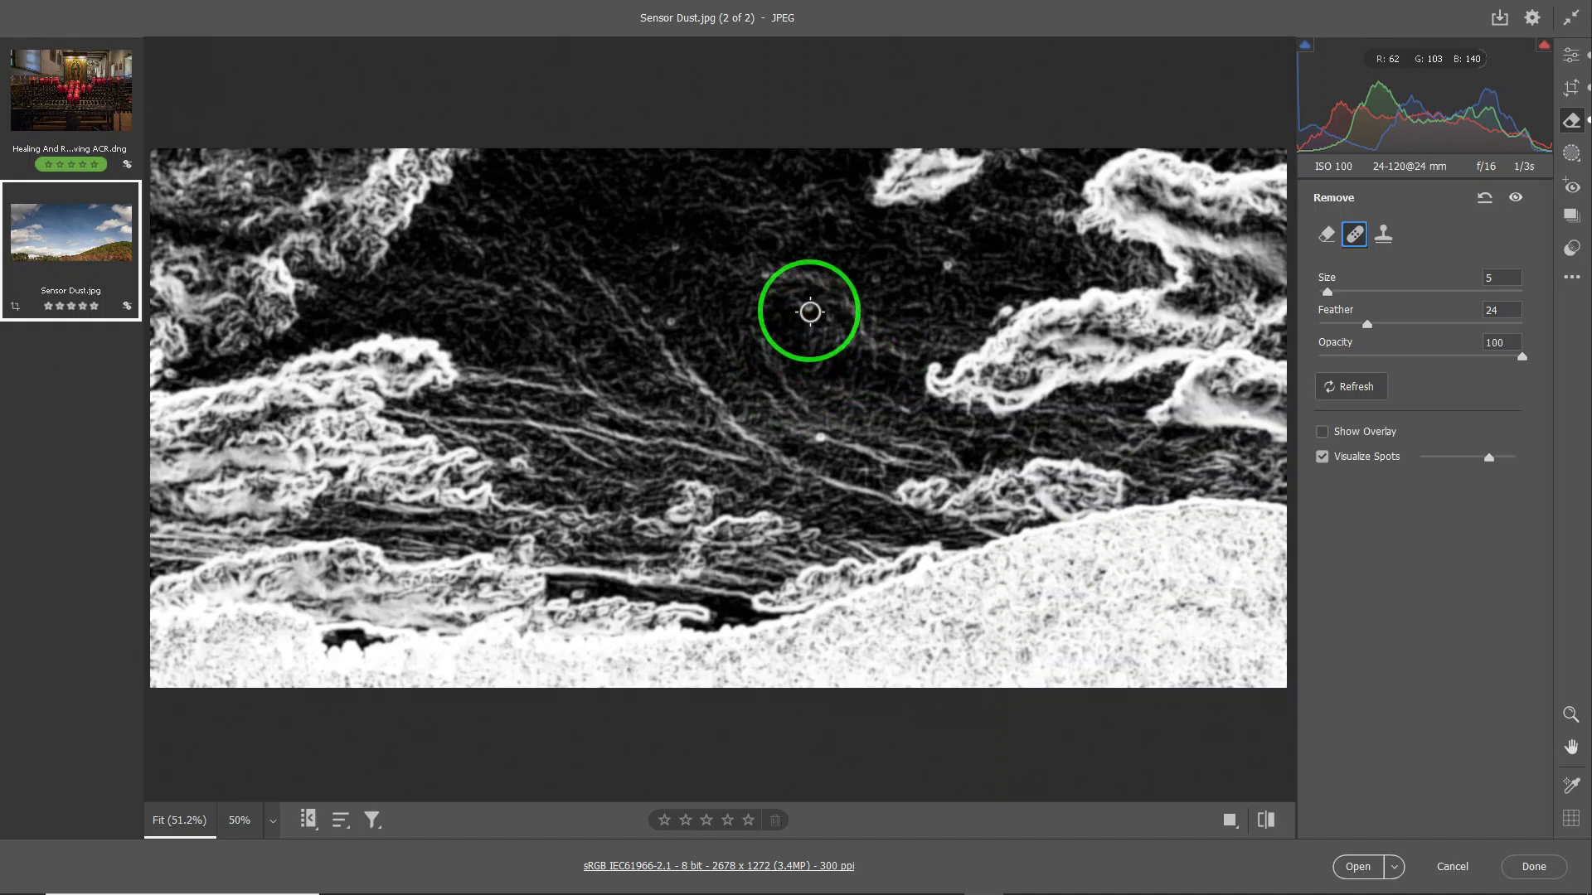
{"action": "left_click", "coordinate": [809, 306]}
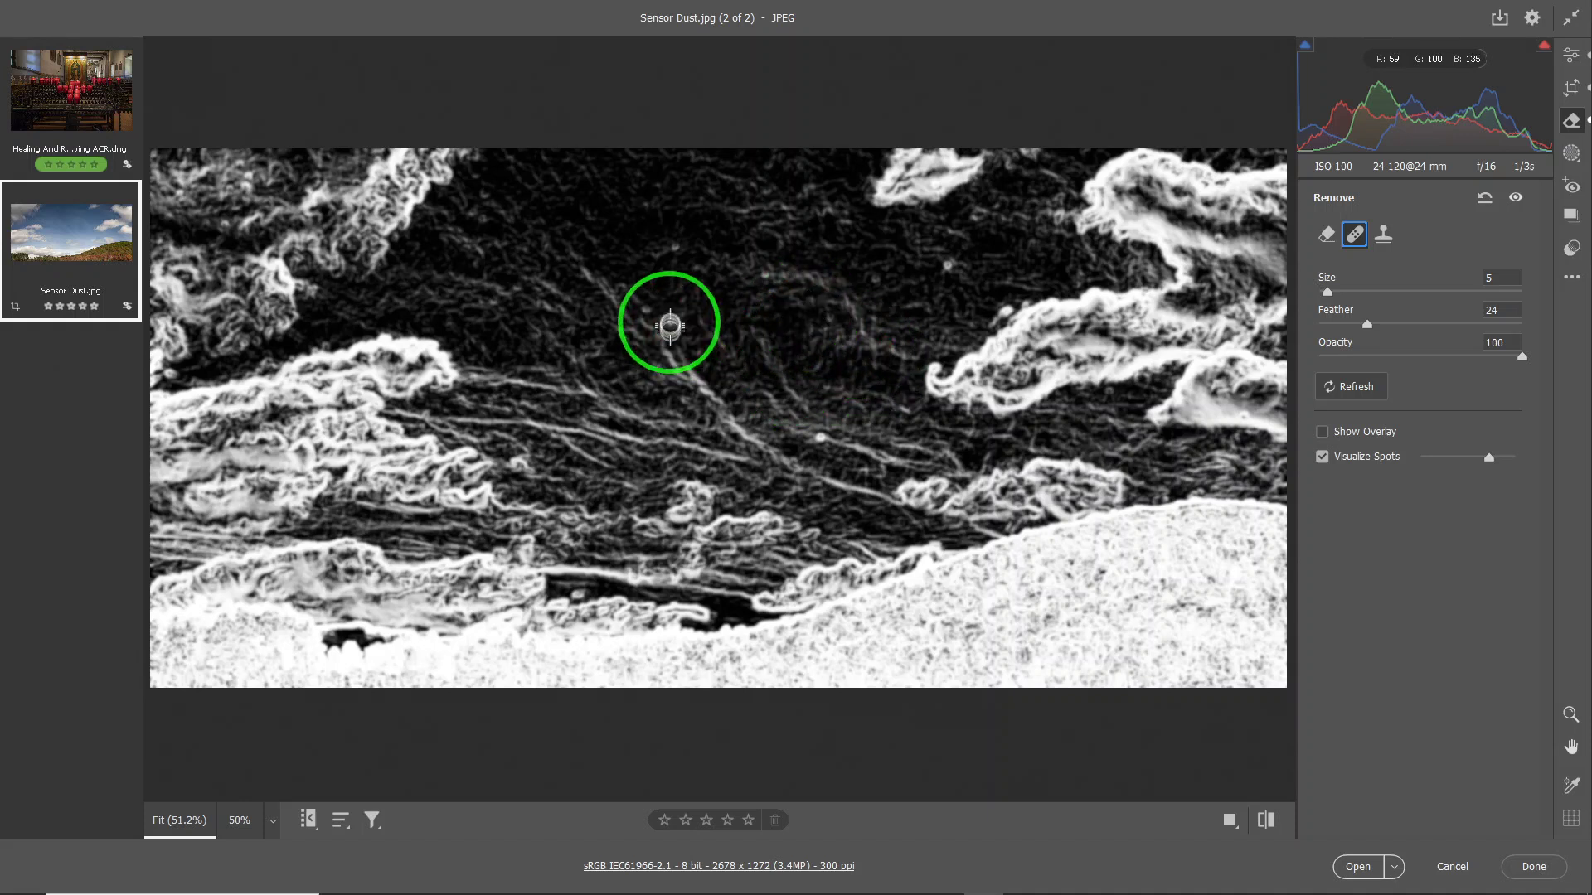
{"action": "left_click", "coordinate": [664, 249]}
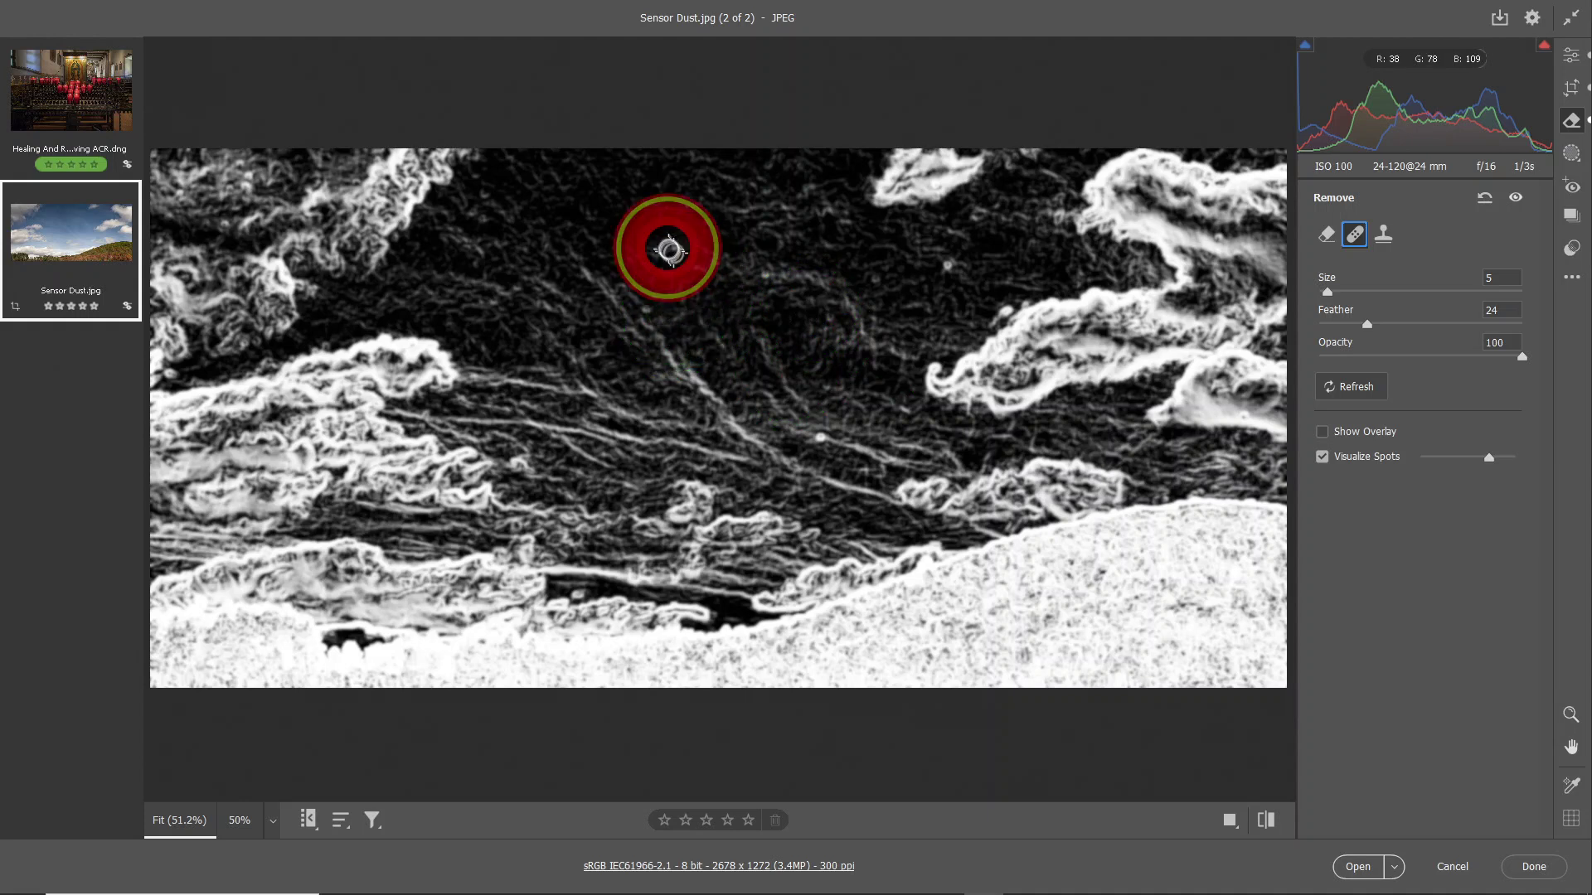
{"action": "left_click", "coordinate": [756, 276]}
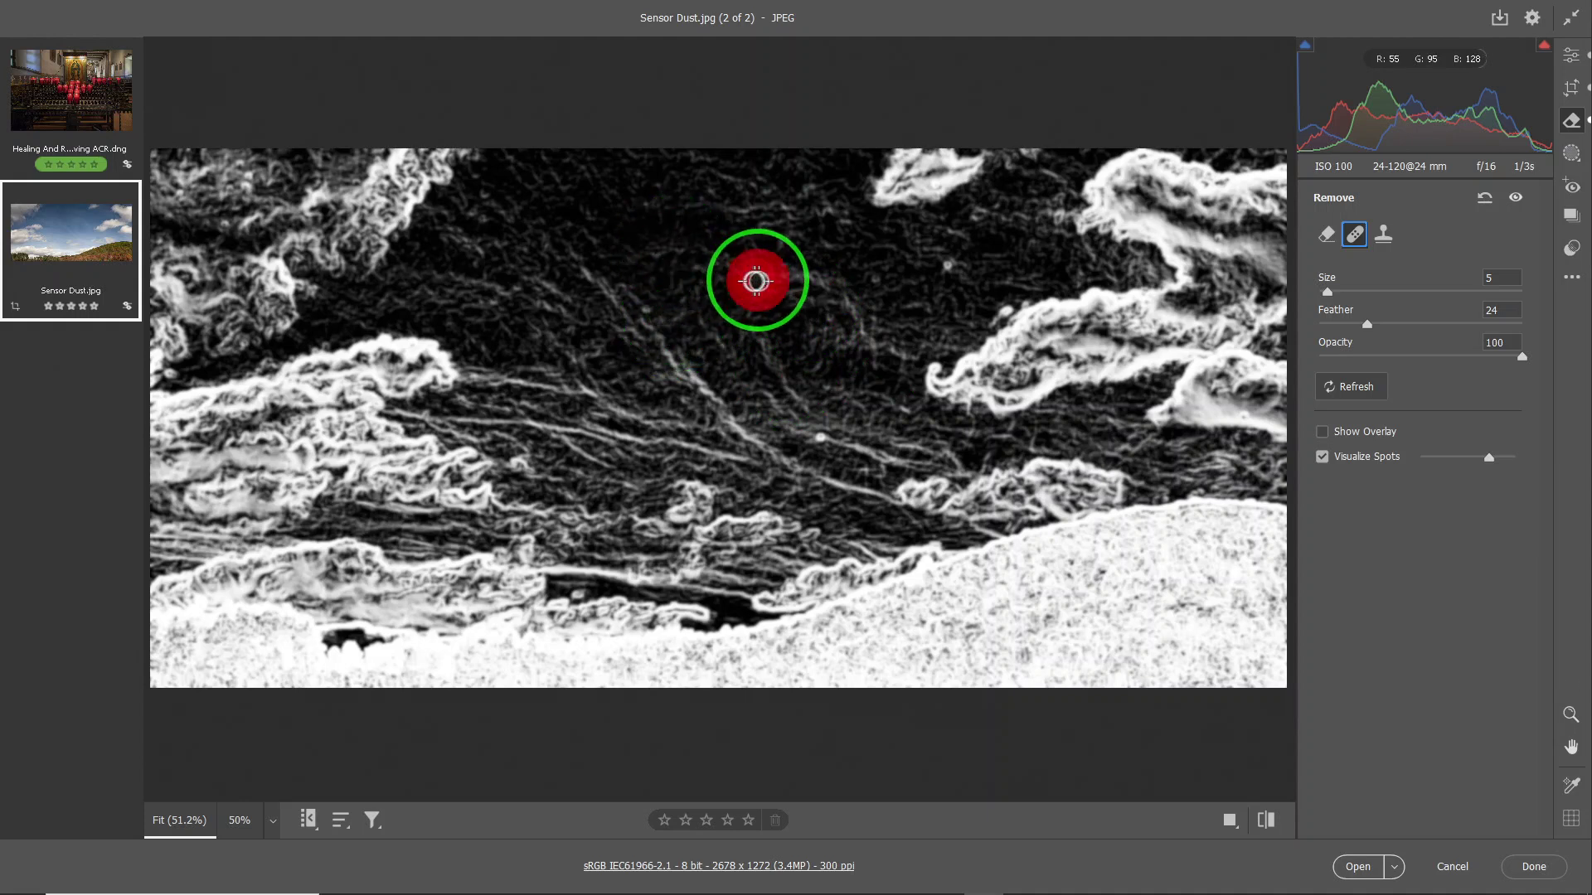
{"action": "left_click", "coordinate": [918, 268]}
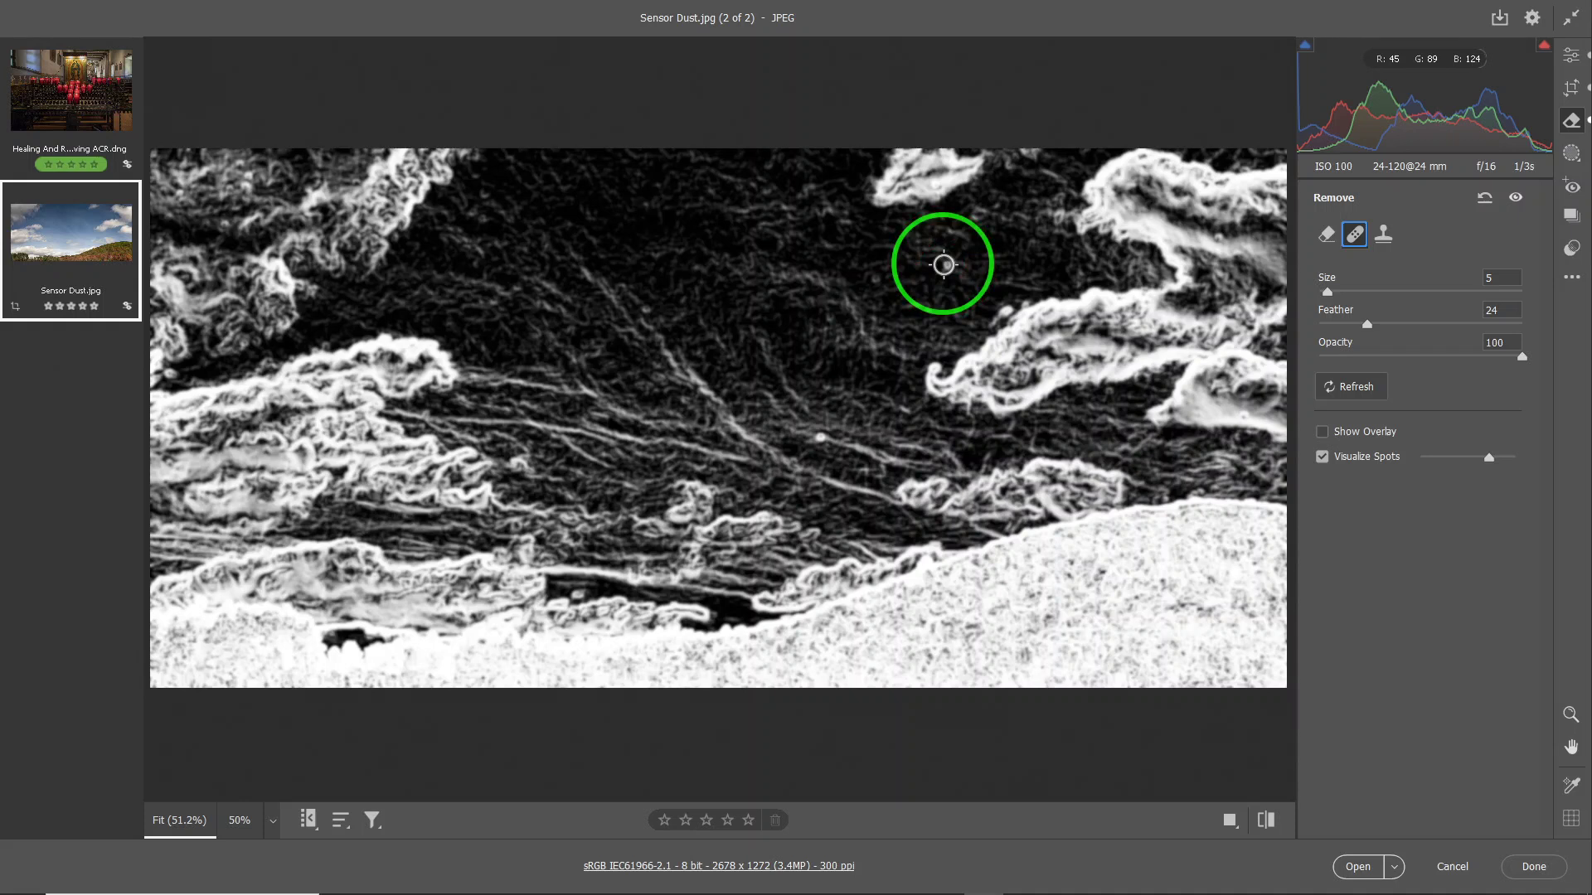
{"action": "left_click", "coordinate": [820, 452]}
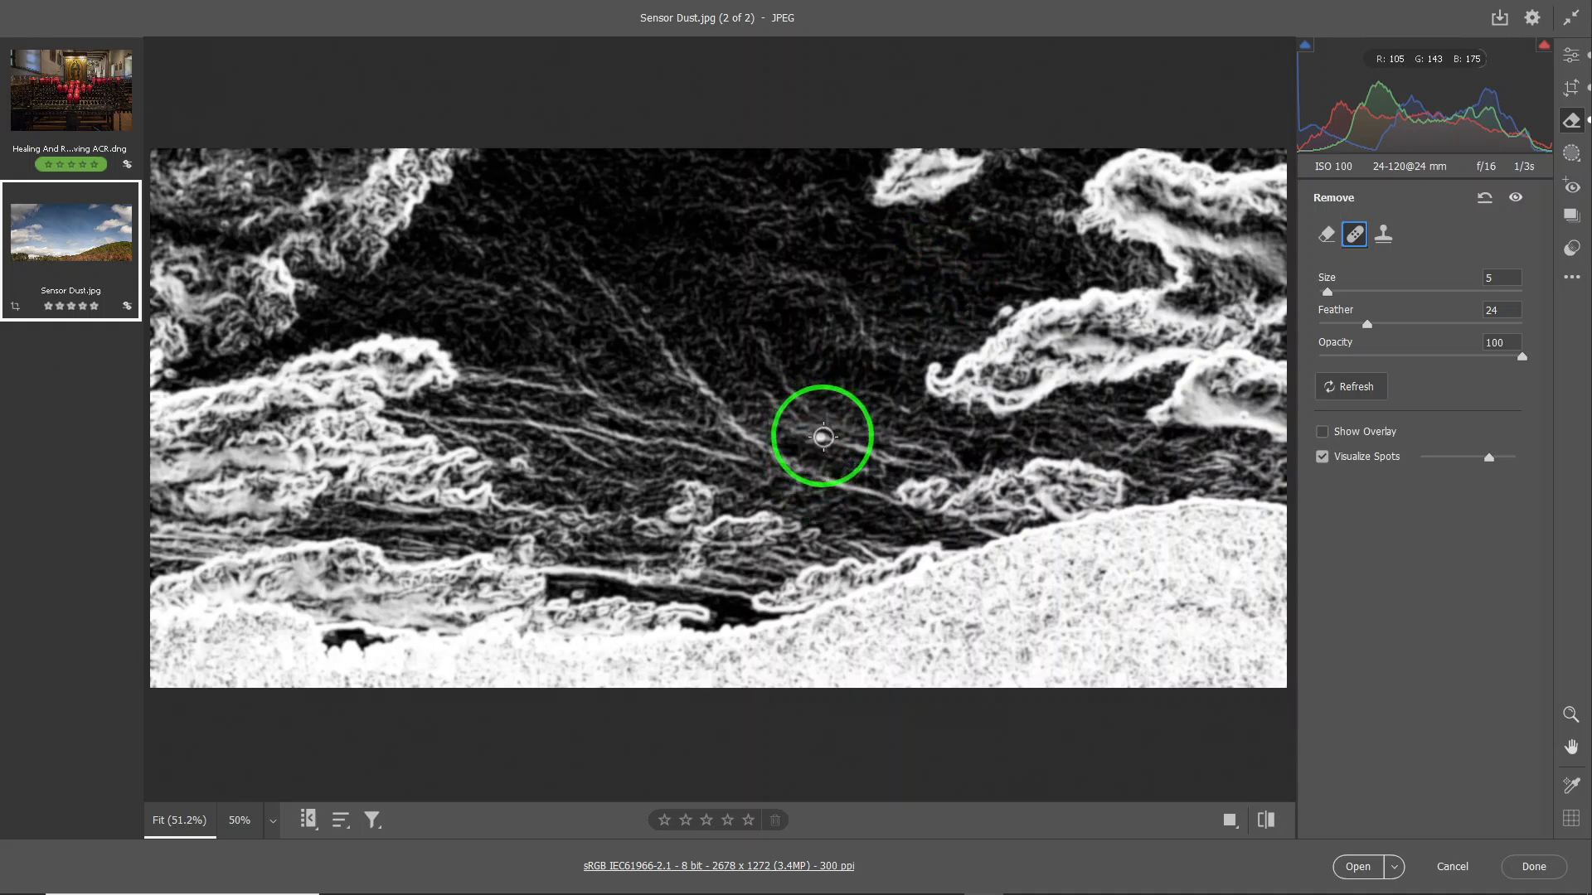
{"action": "left_click", "coordinate": [862, 460]}
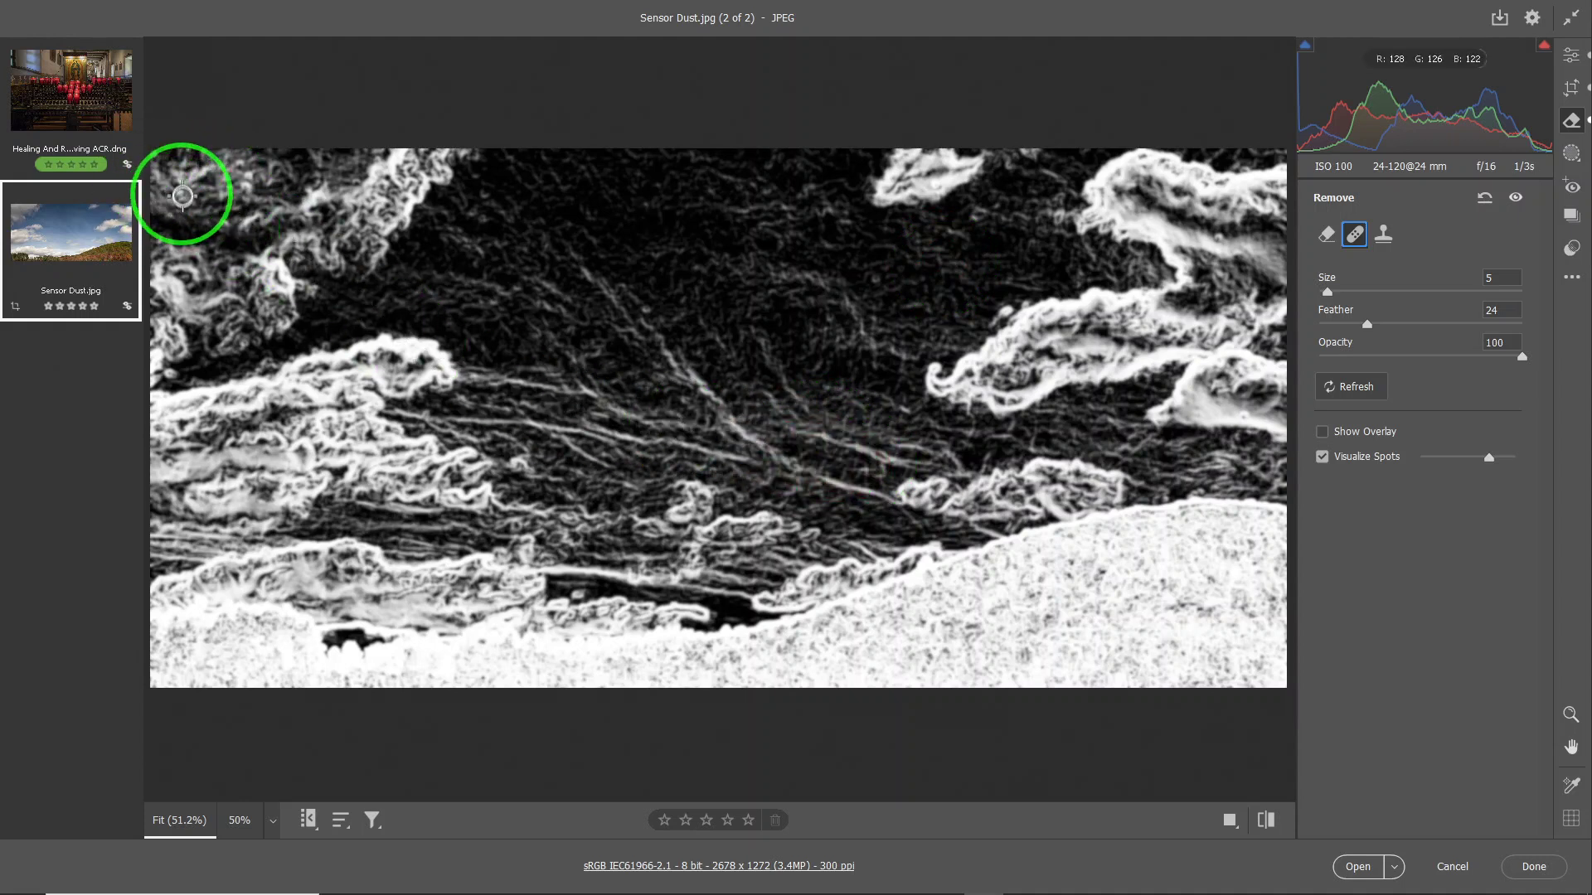
Step: Heal leftover specks in the left sky, top-left corner and right-hand clouds
{"action": "left_click", "coordinate": [259, 228]}
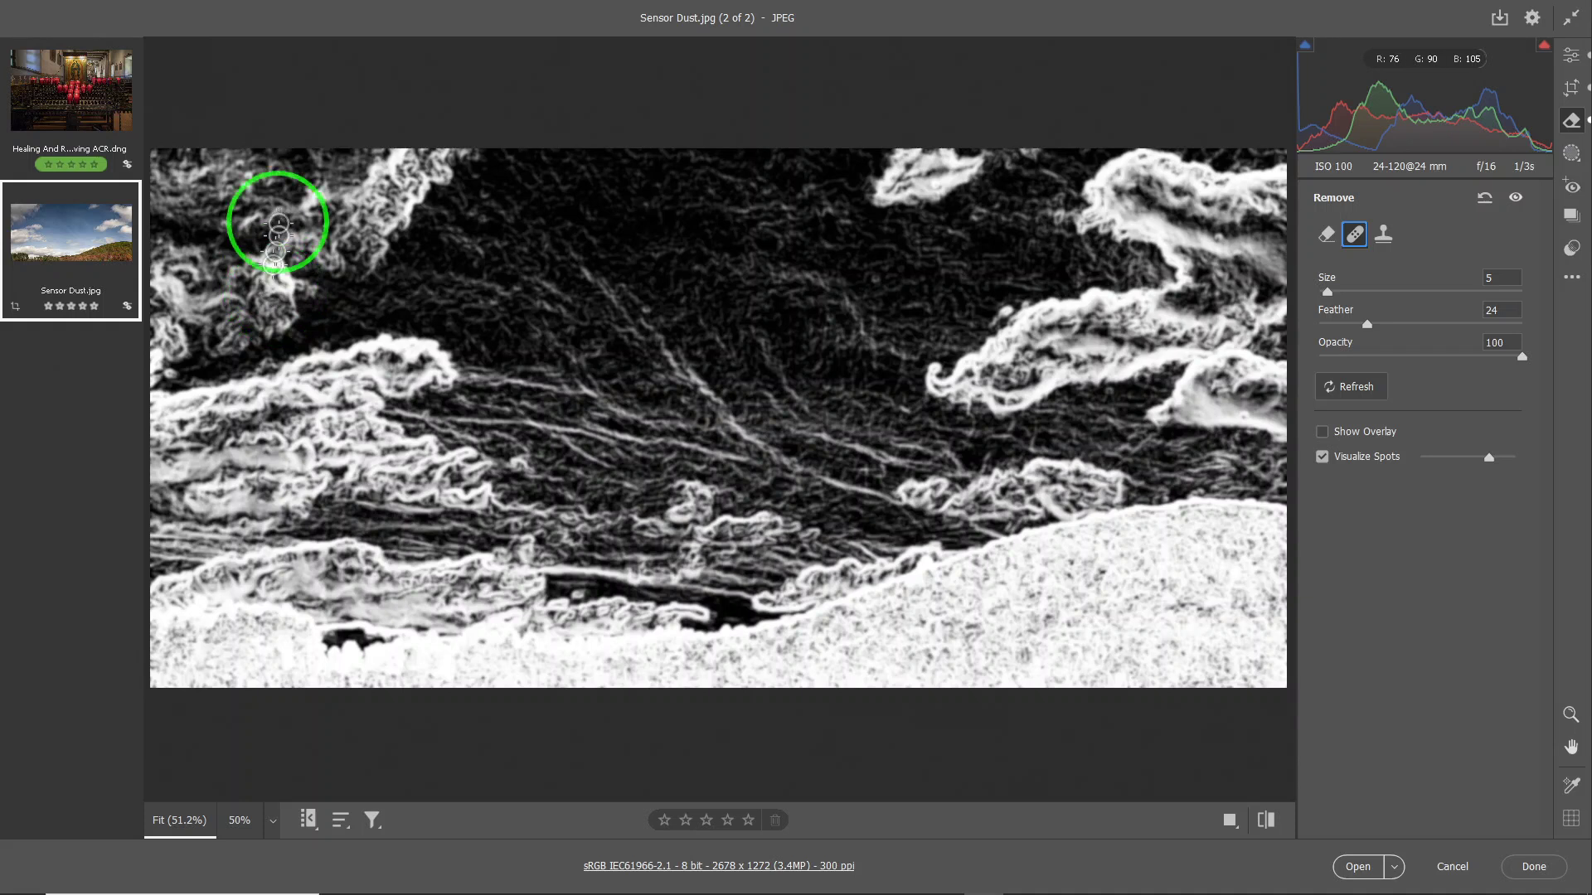
{"action": "left_click", "coordinate": [249, 161]}
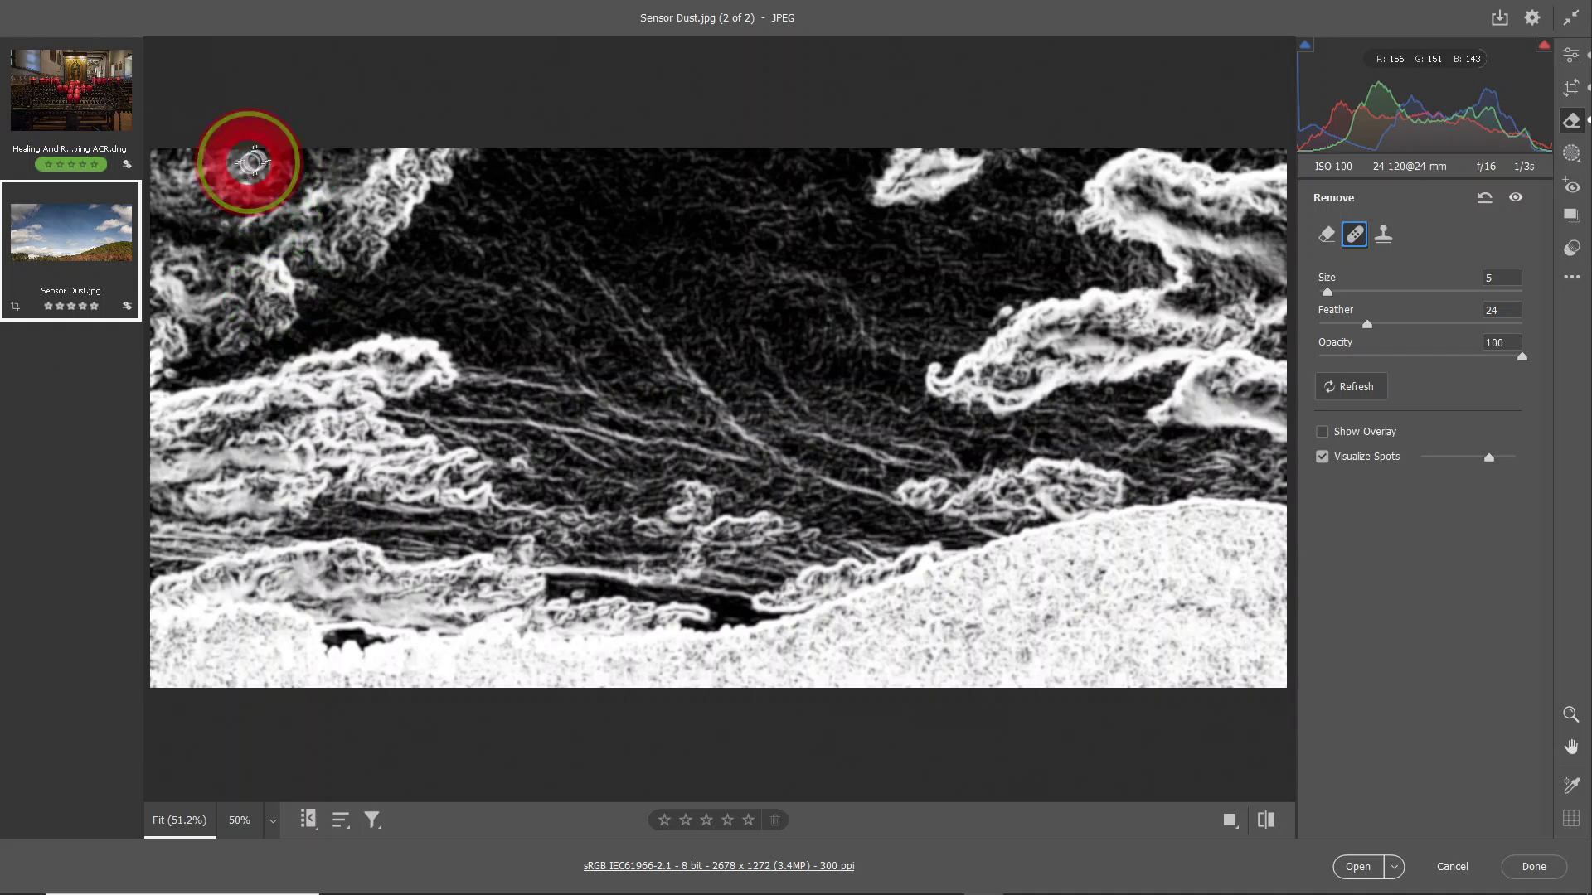
{"action": "left_click", "coordinate": [320, 301]}
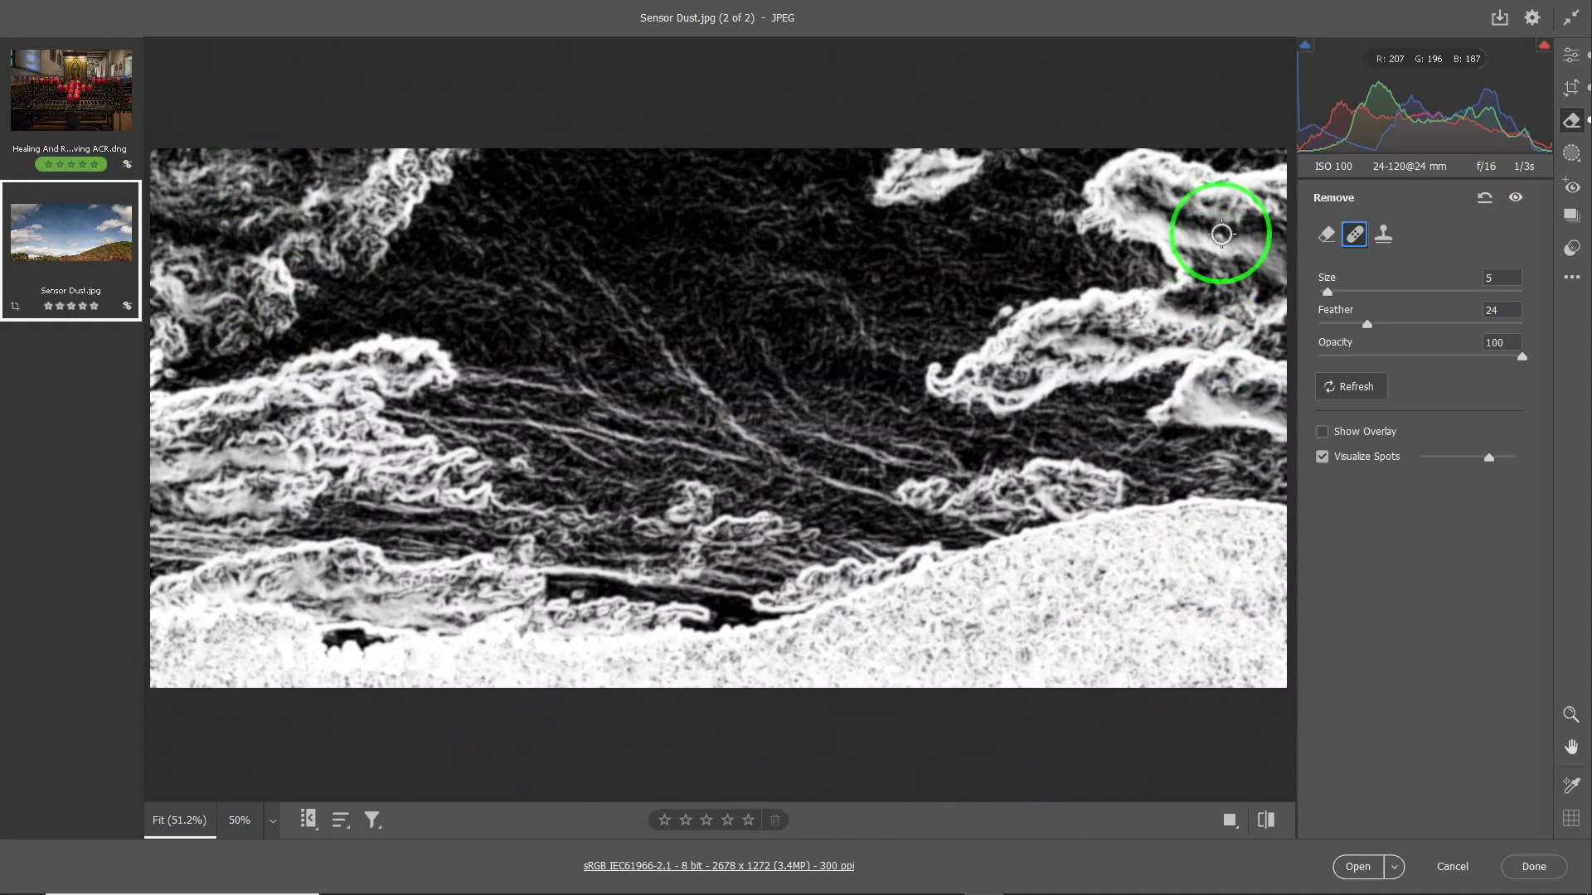
{"action": "left_click", "coordinate": [1259, 324]}
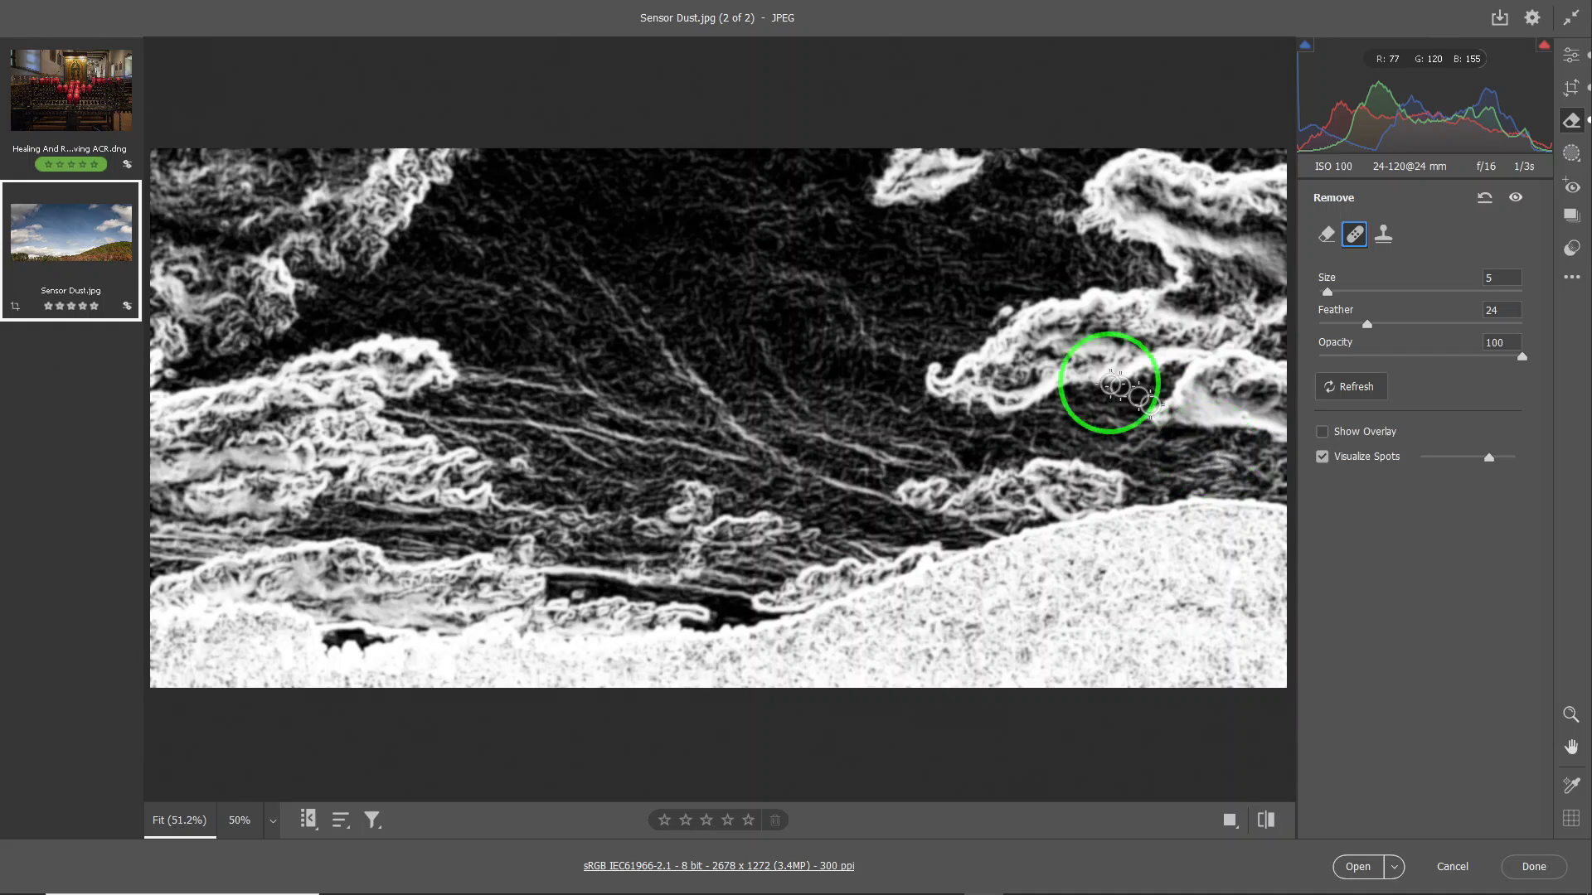
{"action": "left_click", "coordinate": [884, 288]}
Step: Heal the specks clustered along the top edge of the upper sky
{"action": "left_click", "coordinate": [663, 198]}
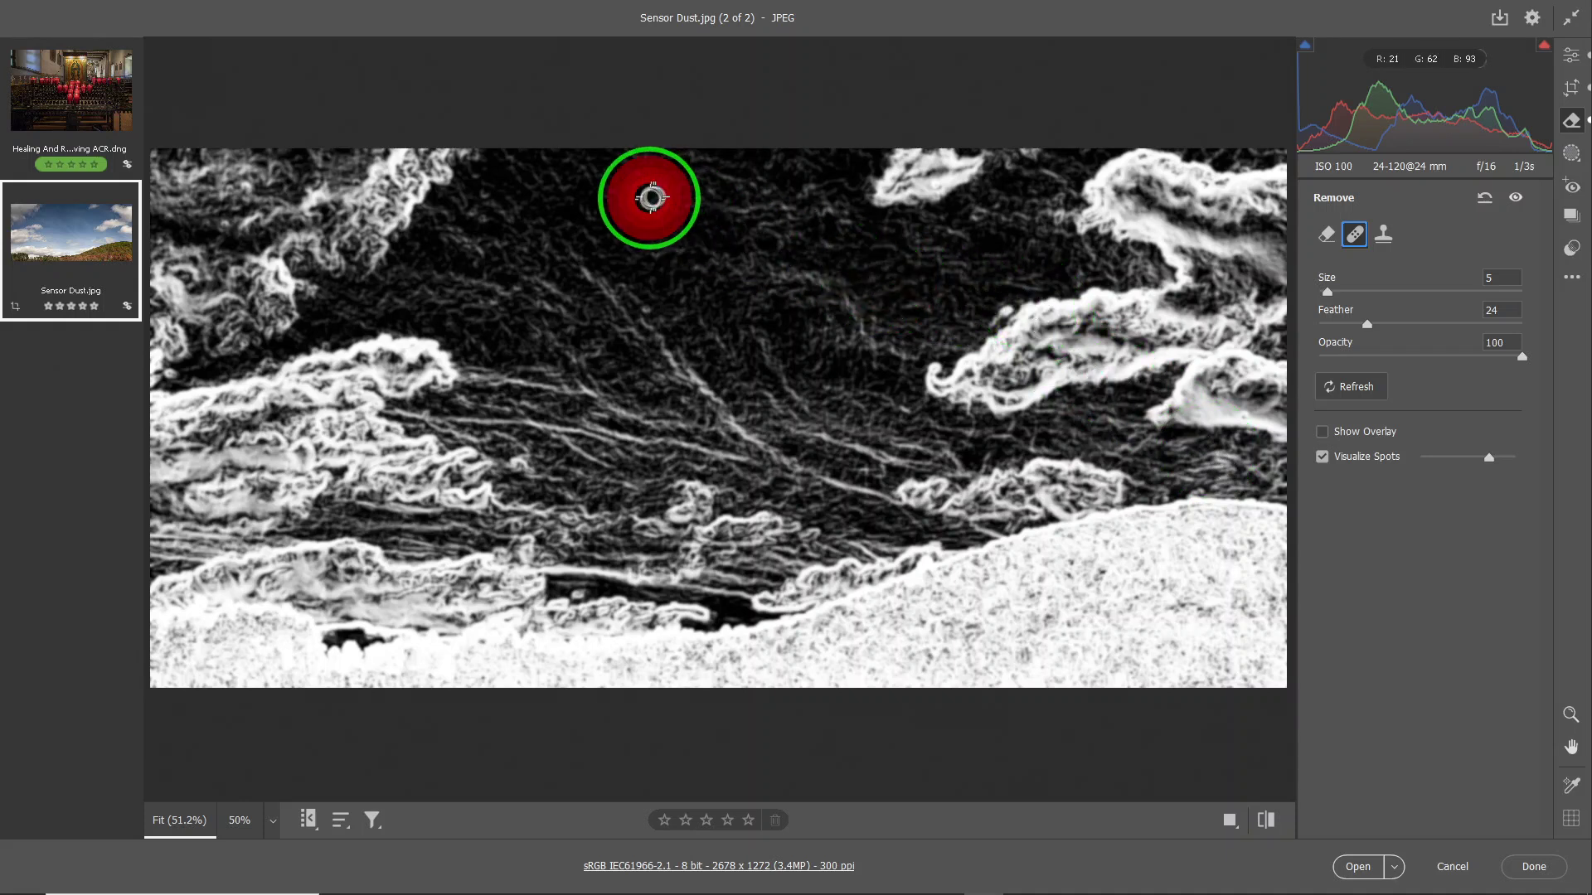
{"action": "left_click", "coordinate": [660, 185]}
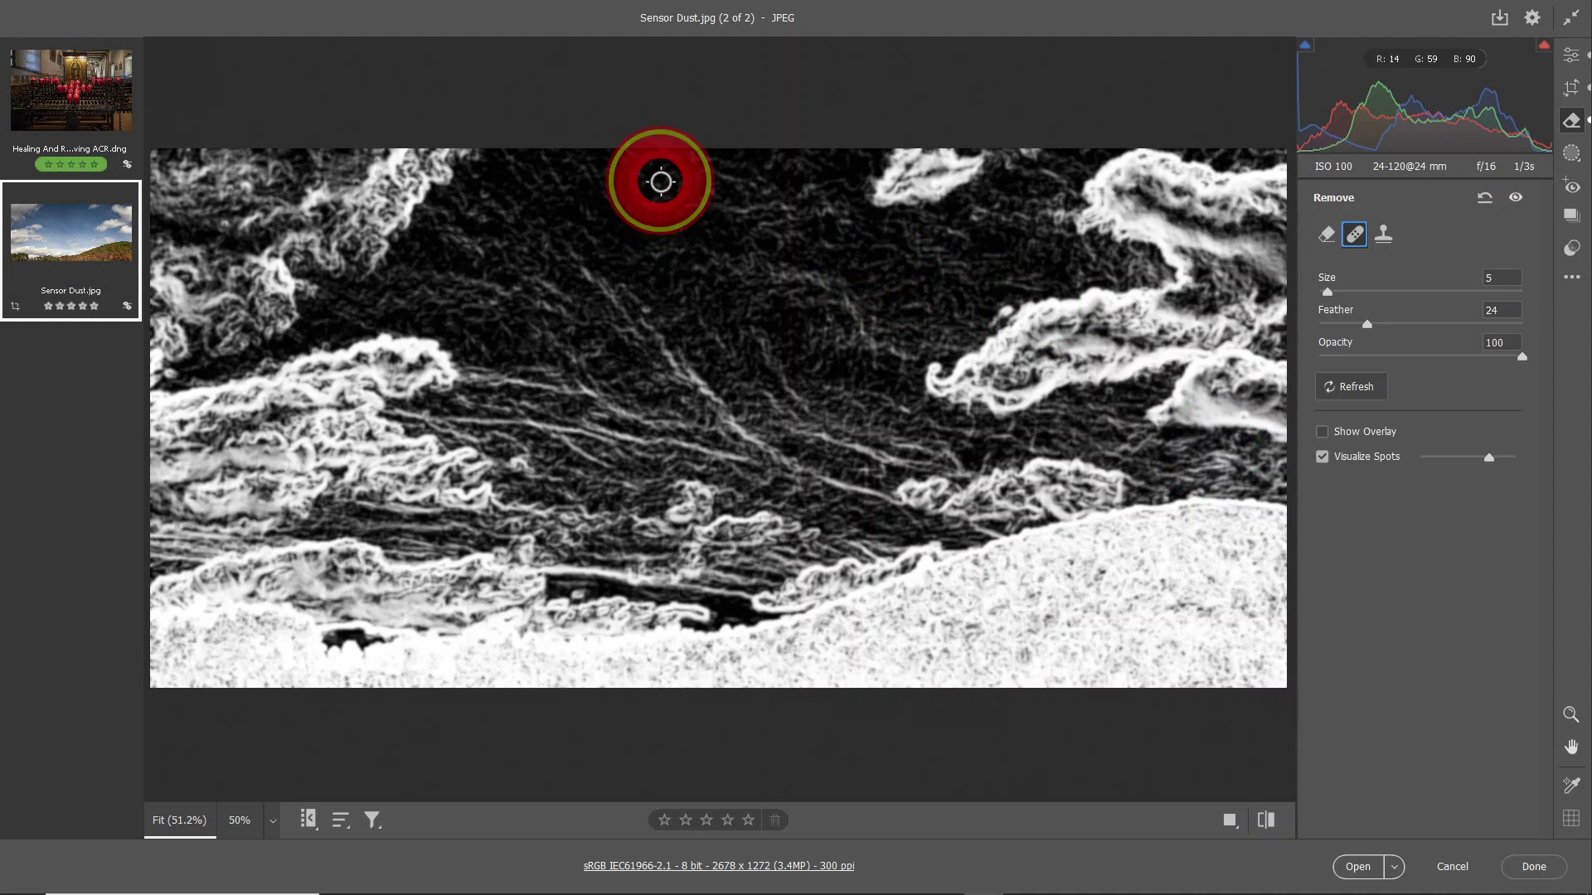
{"action": "left_click", "coordinate": [647, 174]}
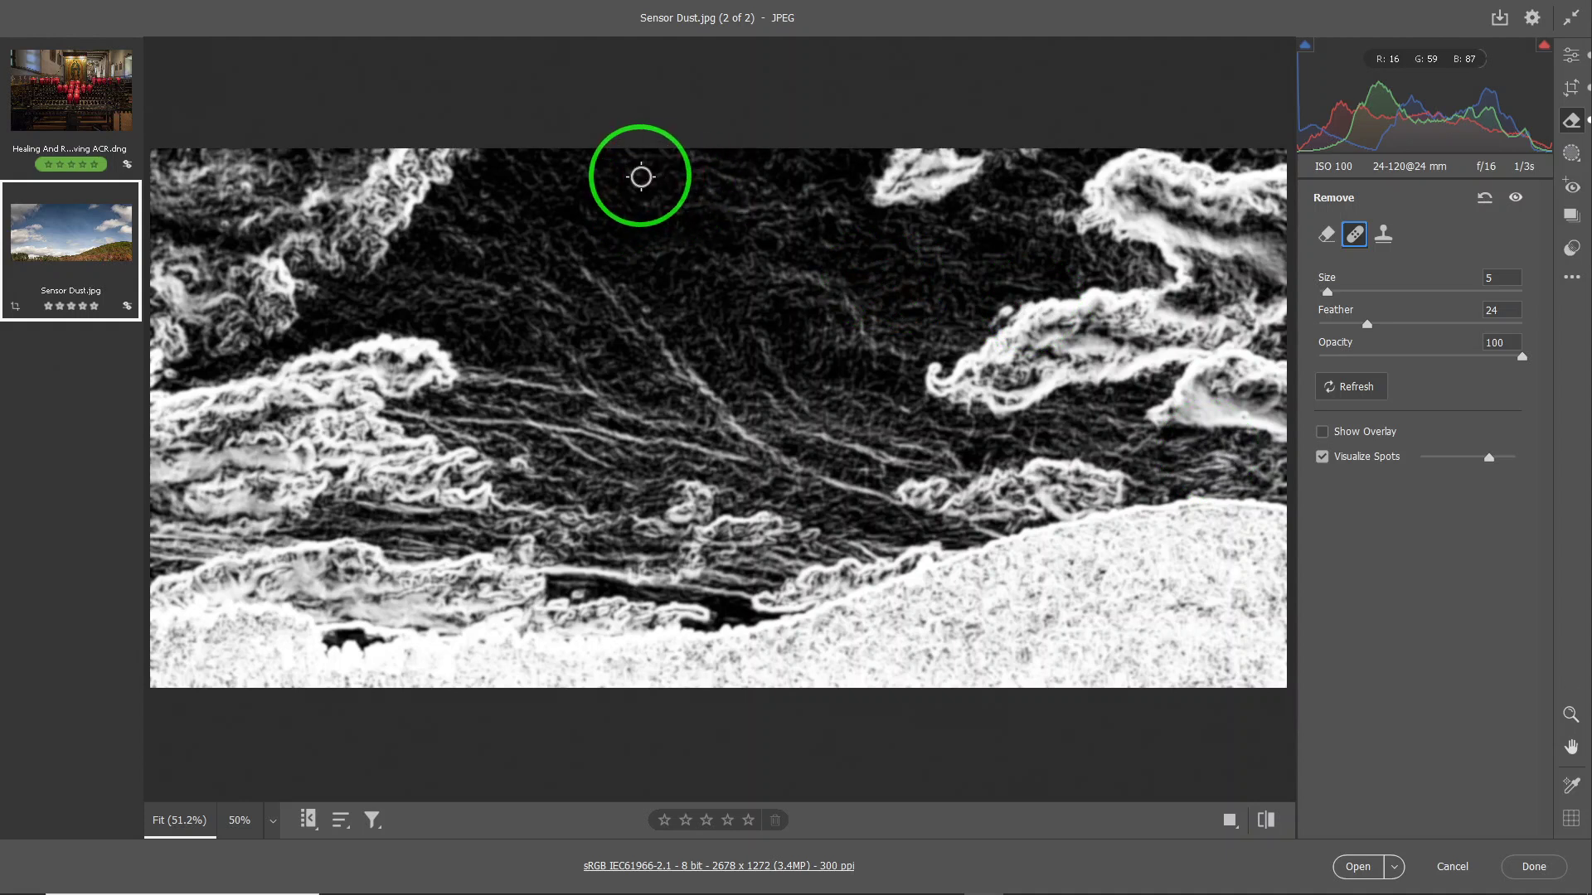
{"action": "left_click", "coordinate": [660, 205]}
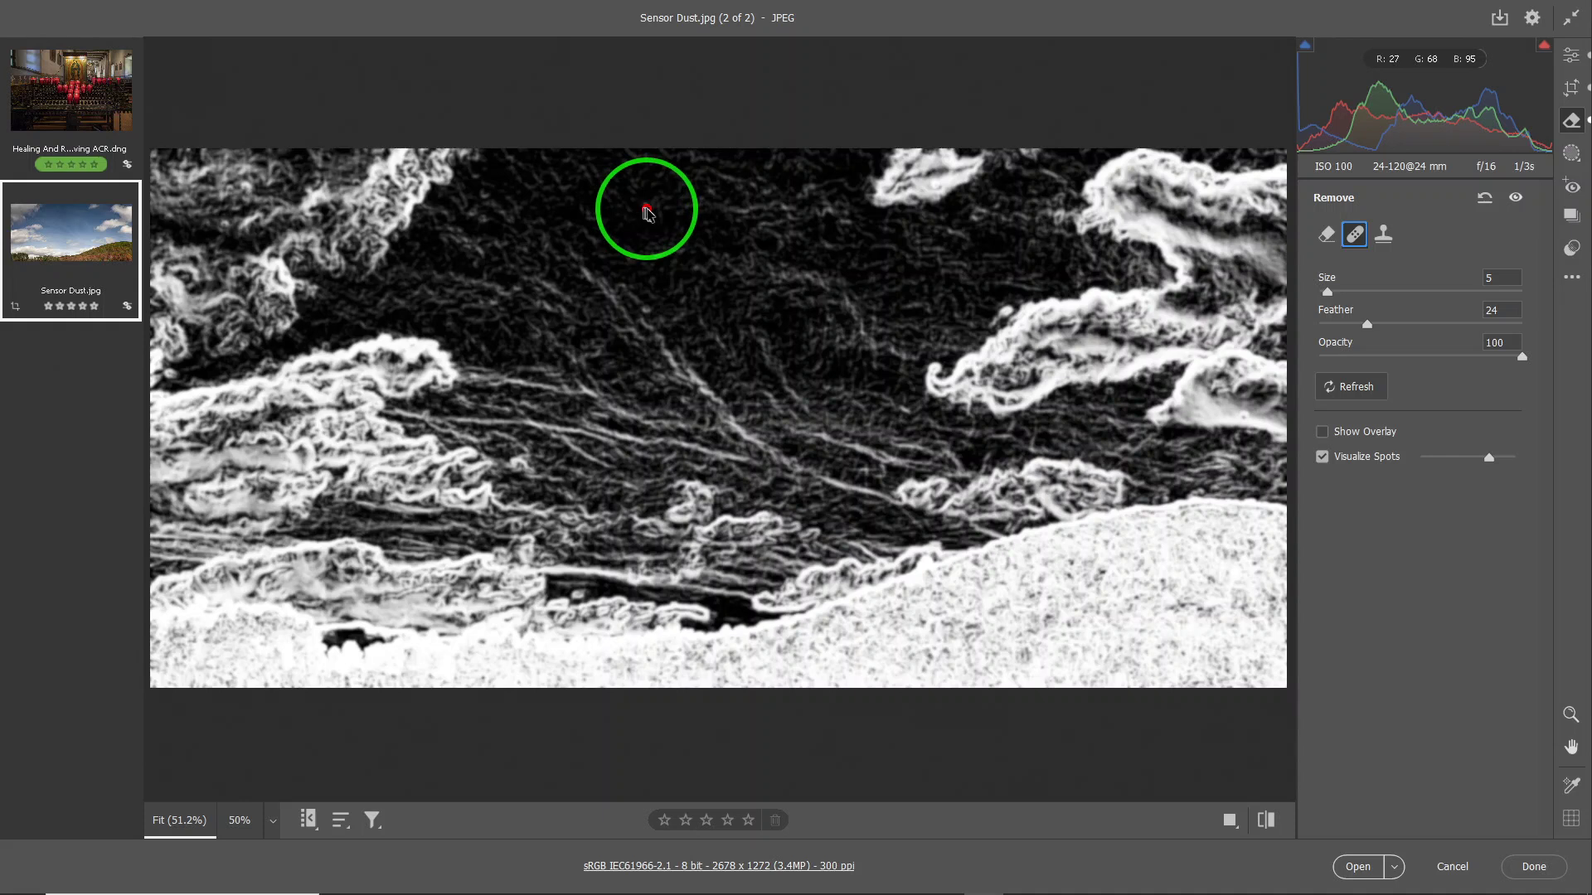
{"action": "left_click", "coordinate": [753, 309]}
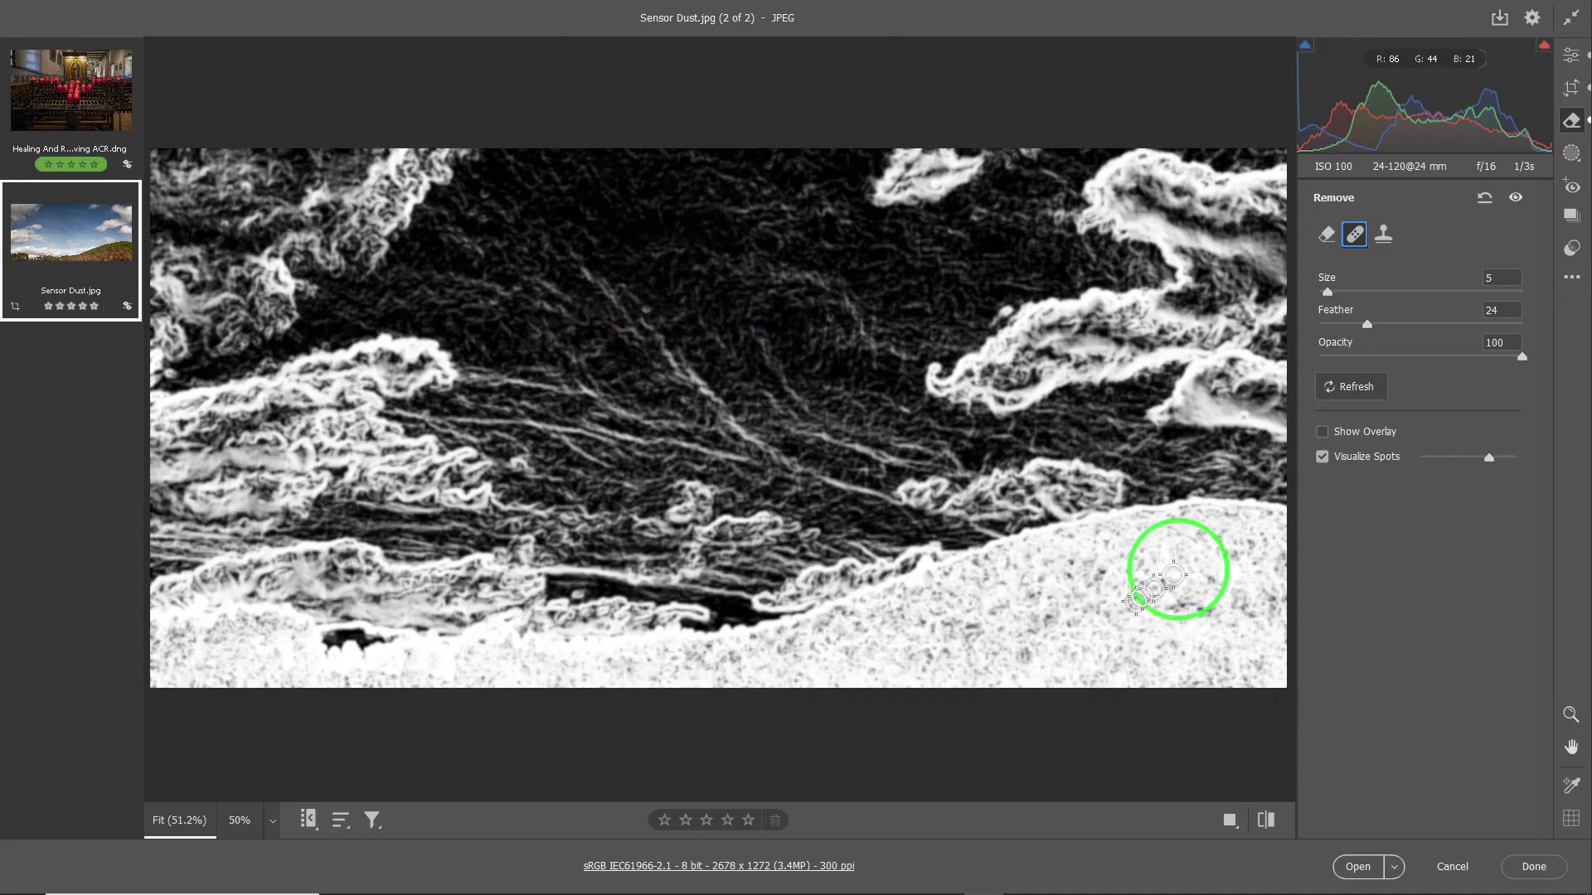
Step: Turn off Visualize Spots and heal the last speck beside the small top cloud
{"action": "left_click", "coordinate": [1321, 456]}
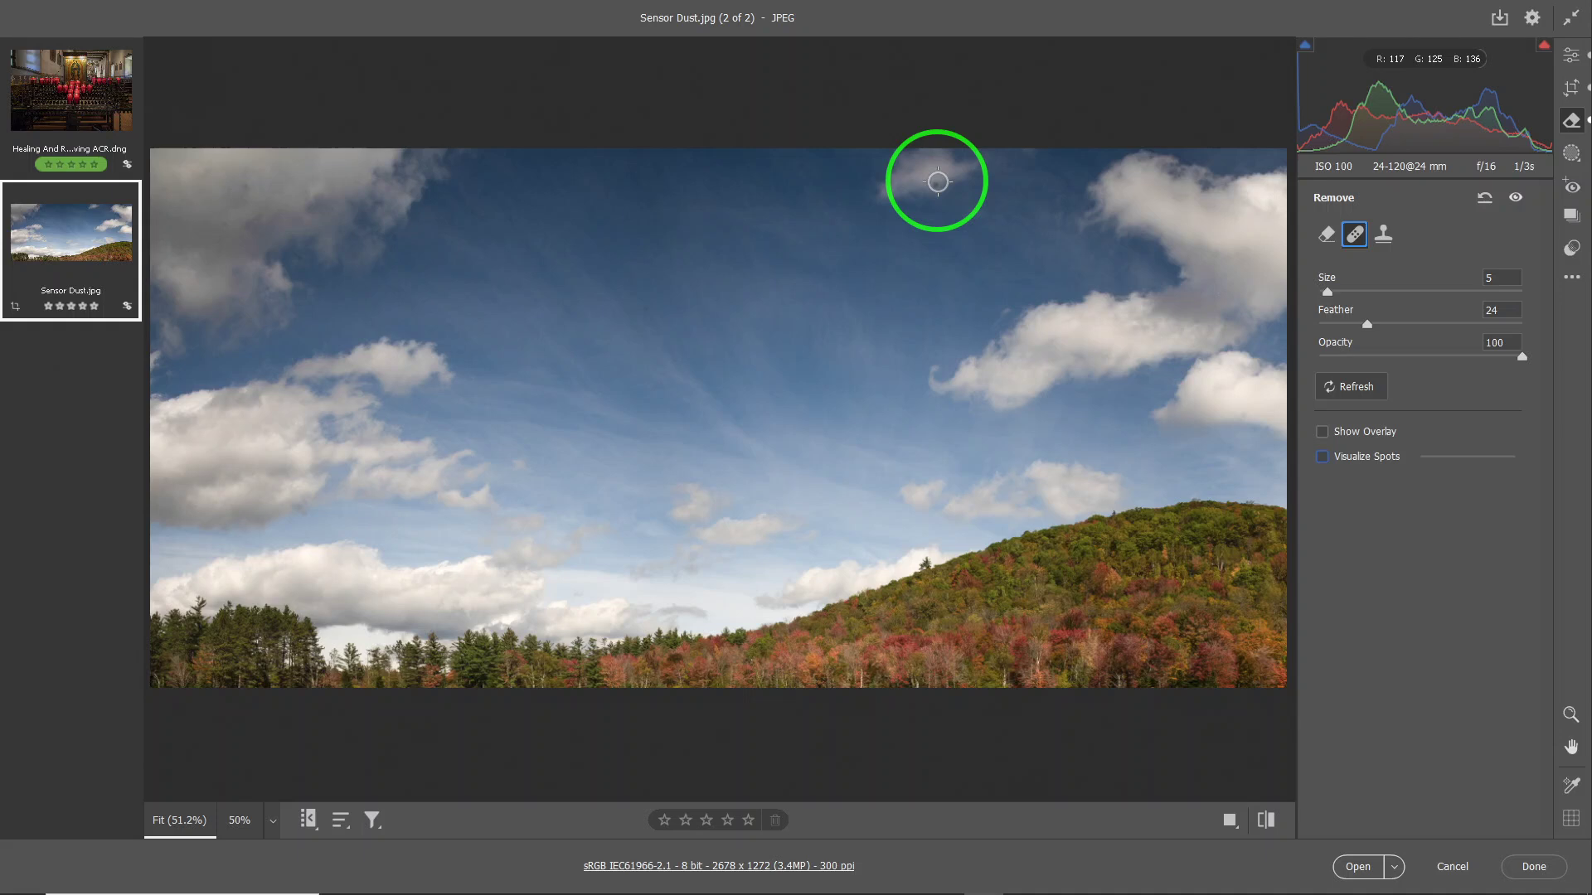
{"action": "left_click", "coordinate": [1067, 366]}
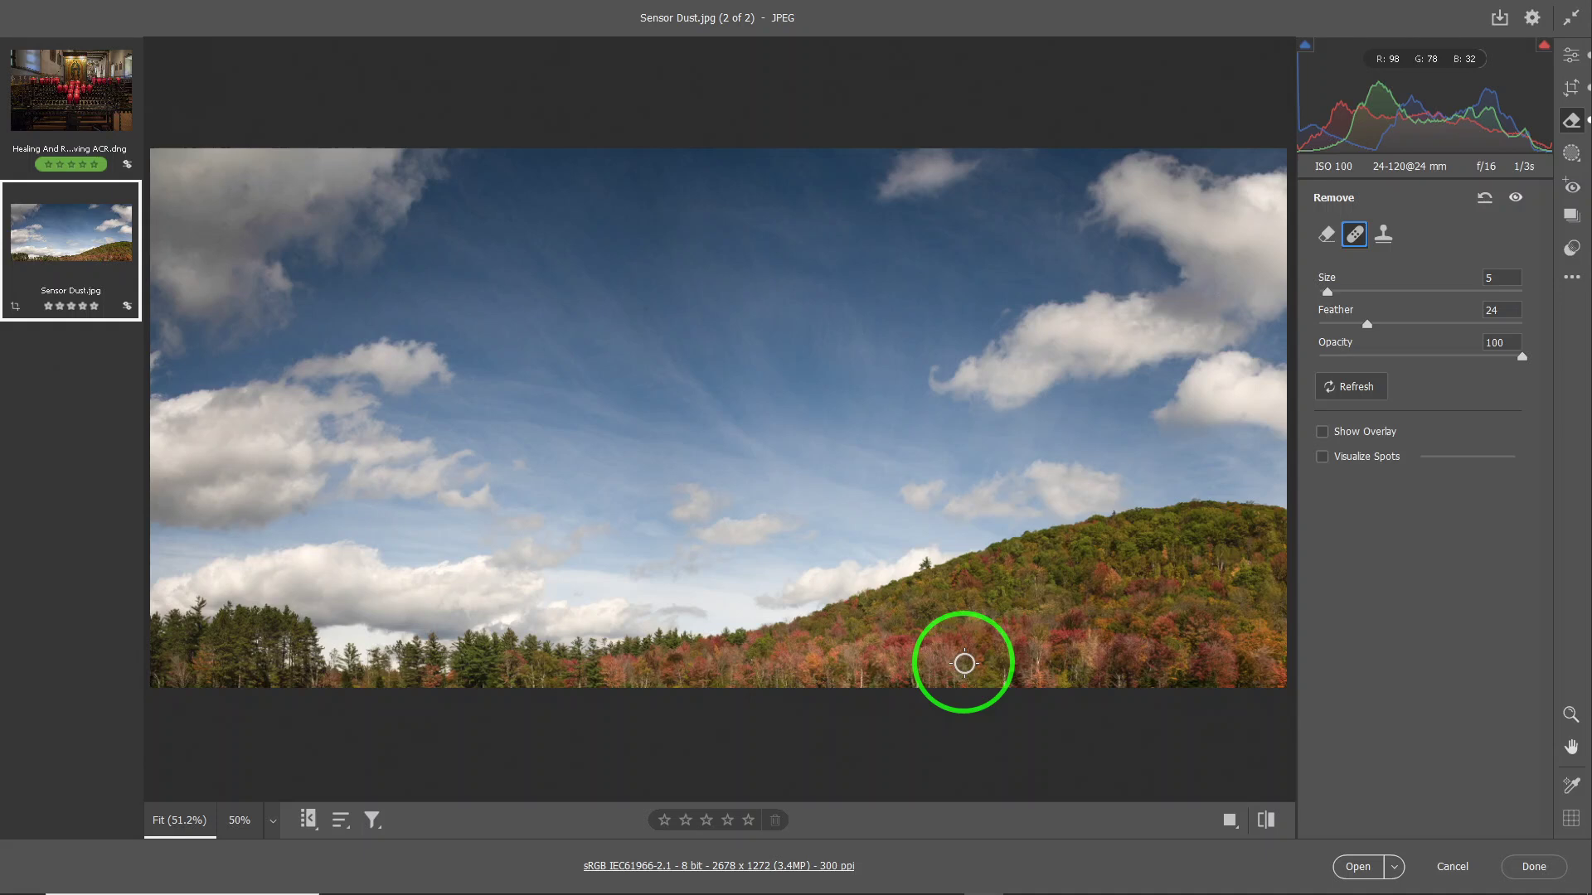
{"action": "left_click", "coordinate": [1514, 199]}
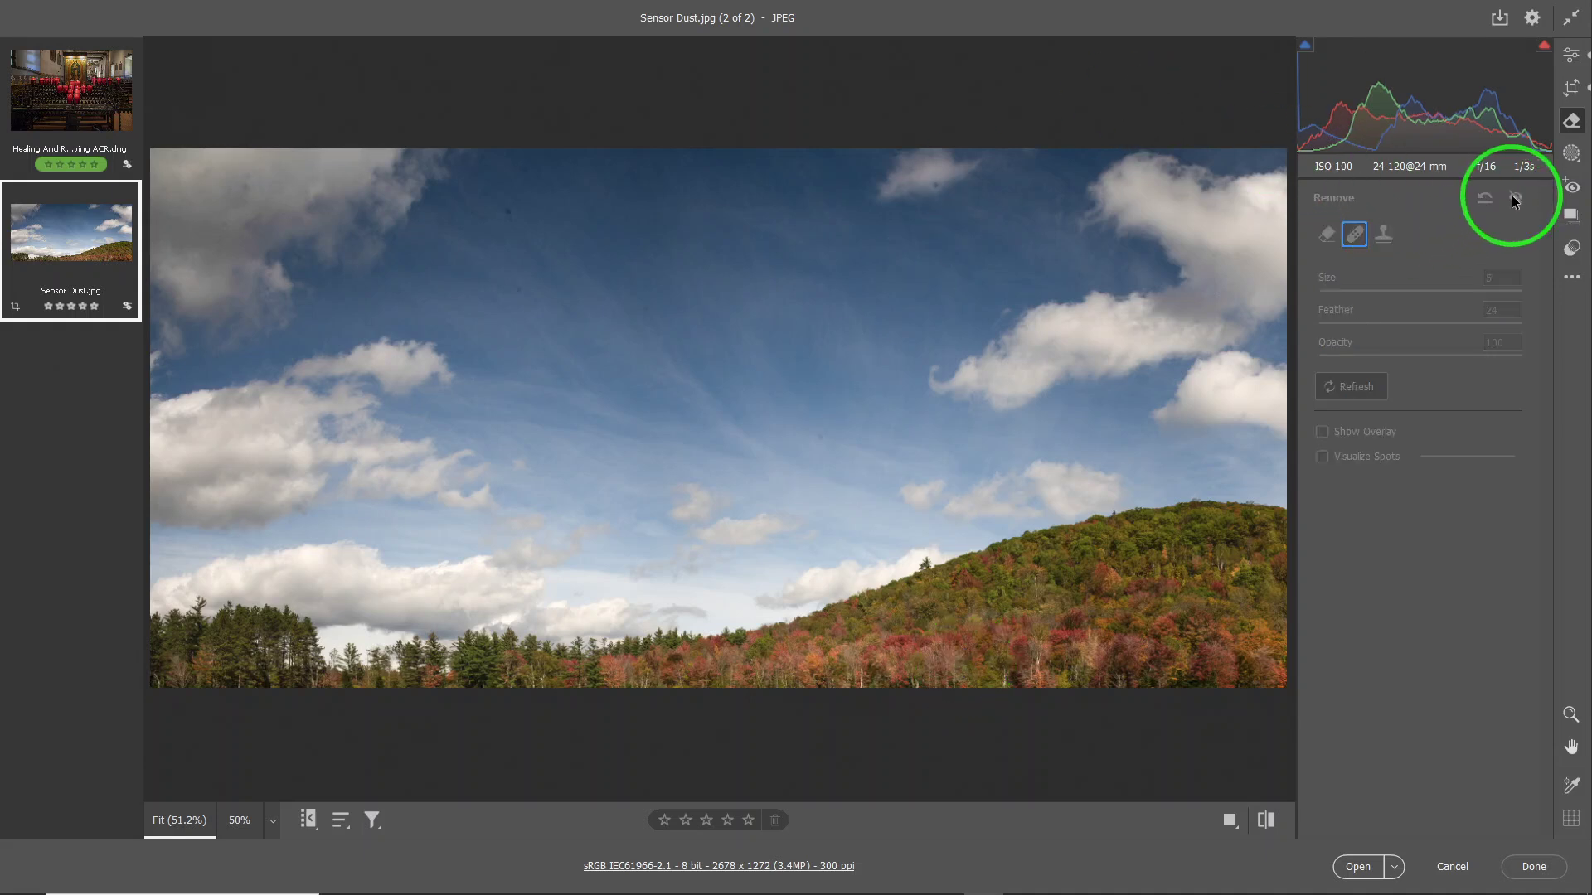
{"action": "left_click", "coordinate": [1514, 199]}
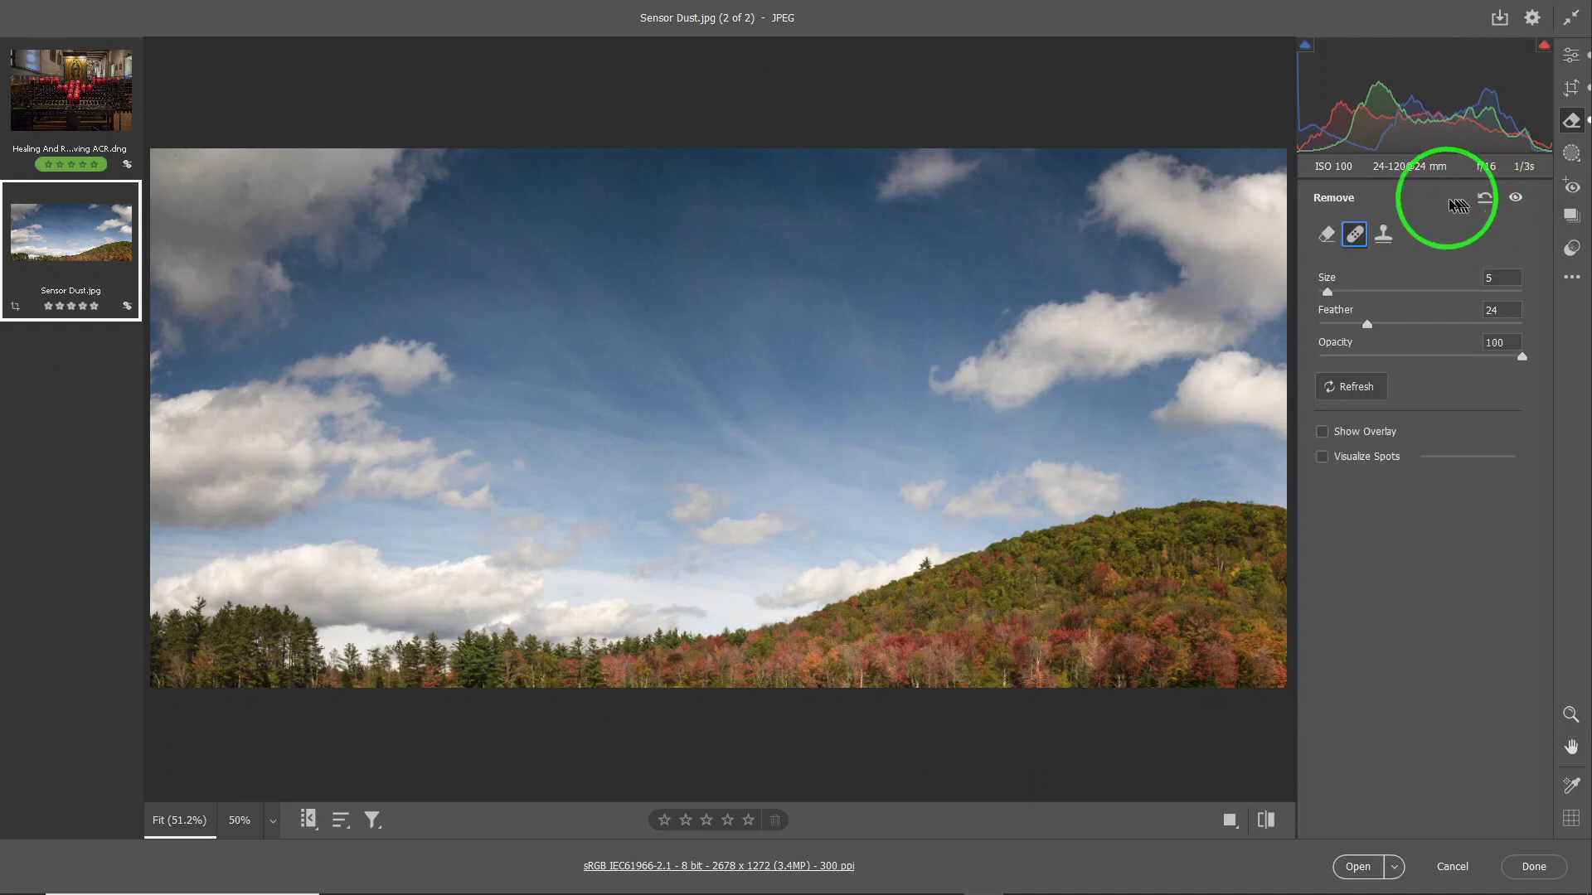